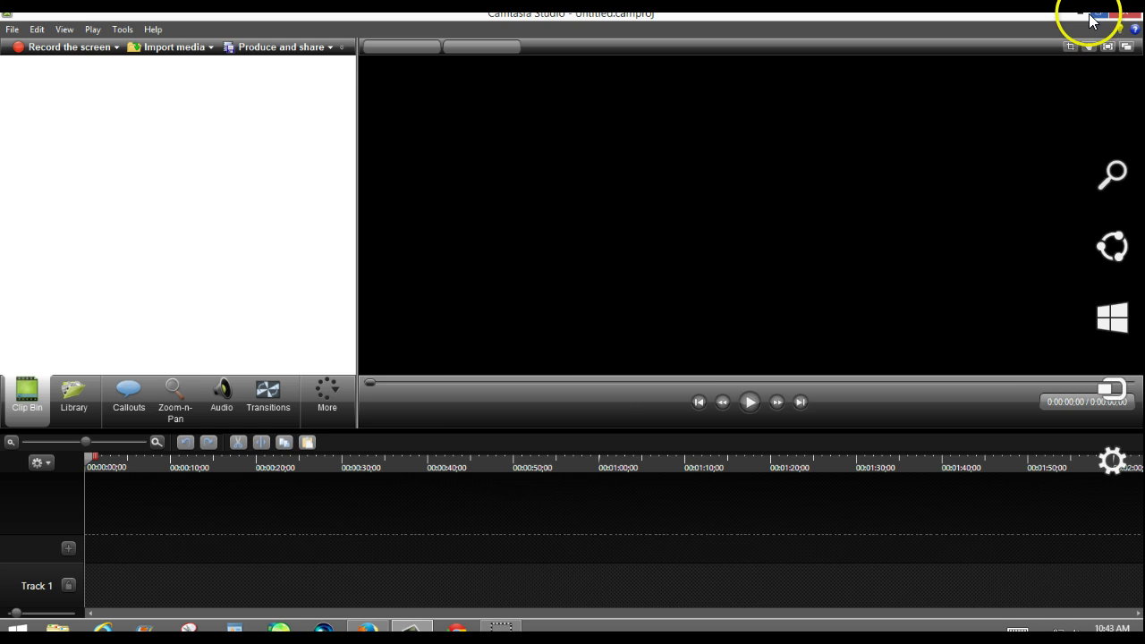
# - Minimize Camtasia and bring up the Animal Jam tab in Firefox
pyautogui.click(1078, 12)
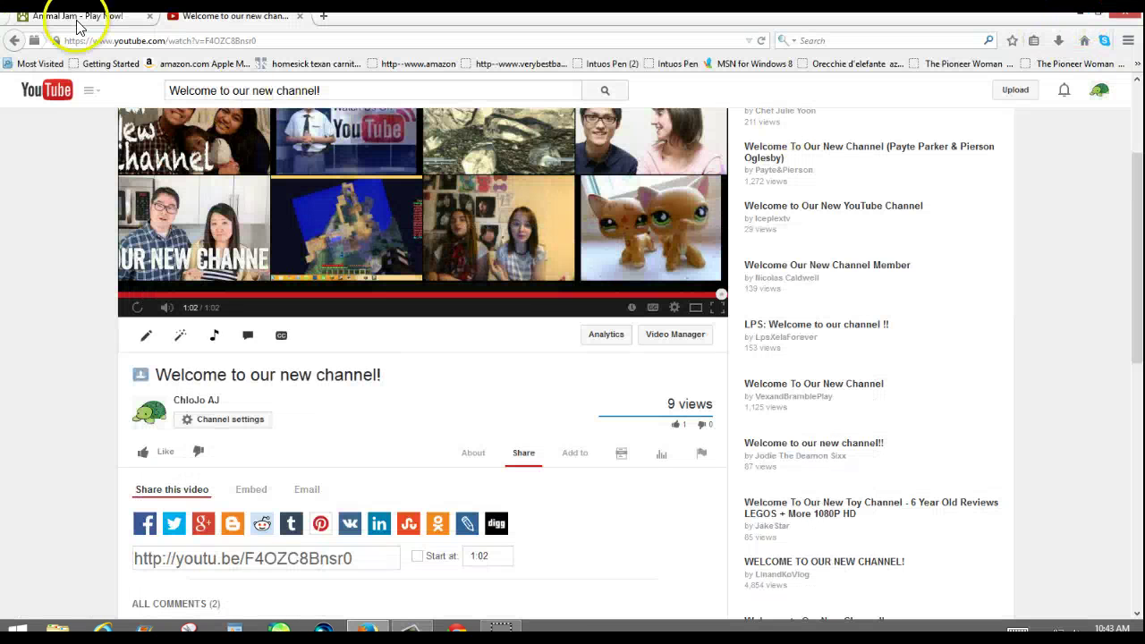
pyautogui.scroll(2, 189, 472)
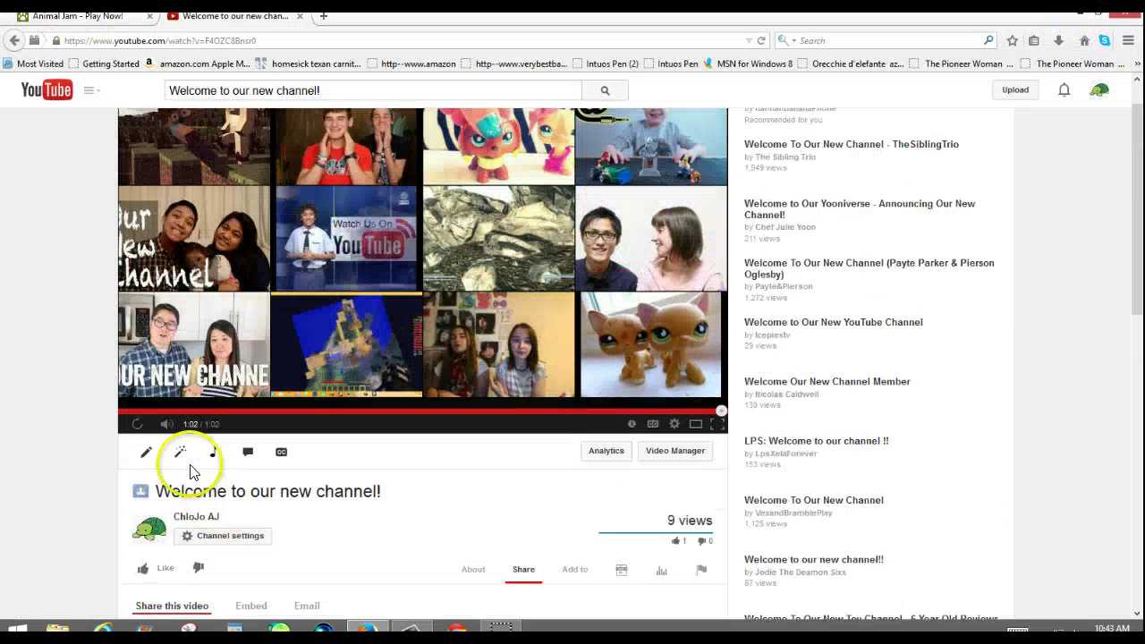
pyautogui.scroll(1, 189, 471)
pyautogui.click(62, 17)
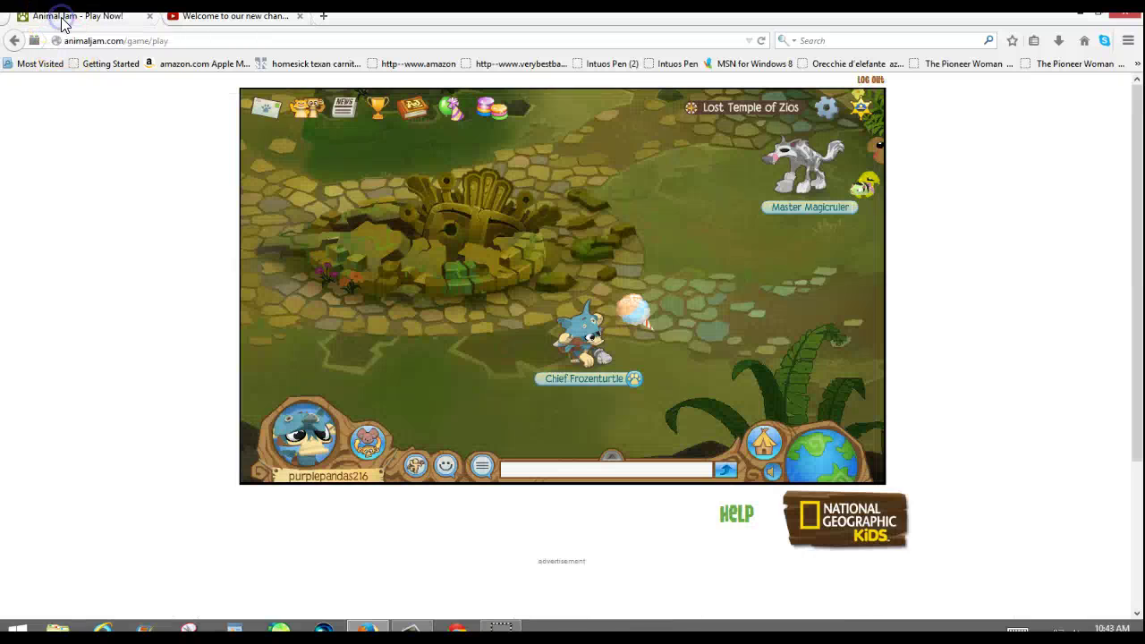
# - Walk the avatar left, right and around the Lost Temple of Zios grounds
pyautogui.click(480, 360)
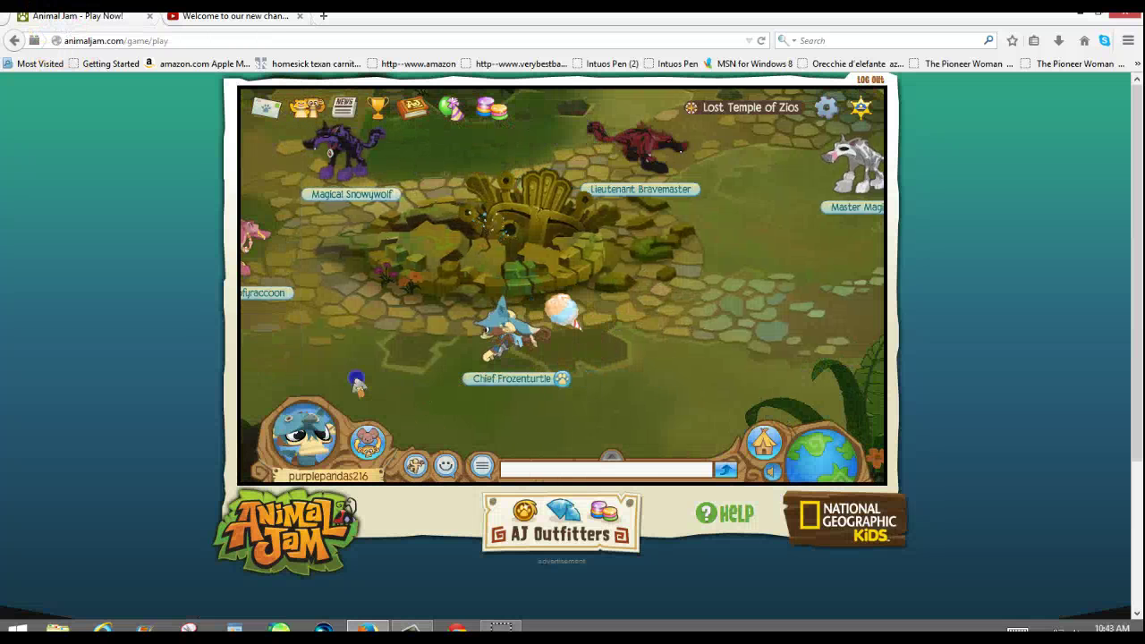
pyautogui.click(356, 383)
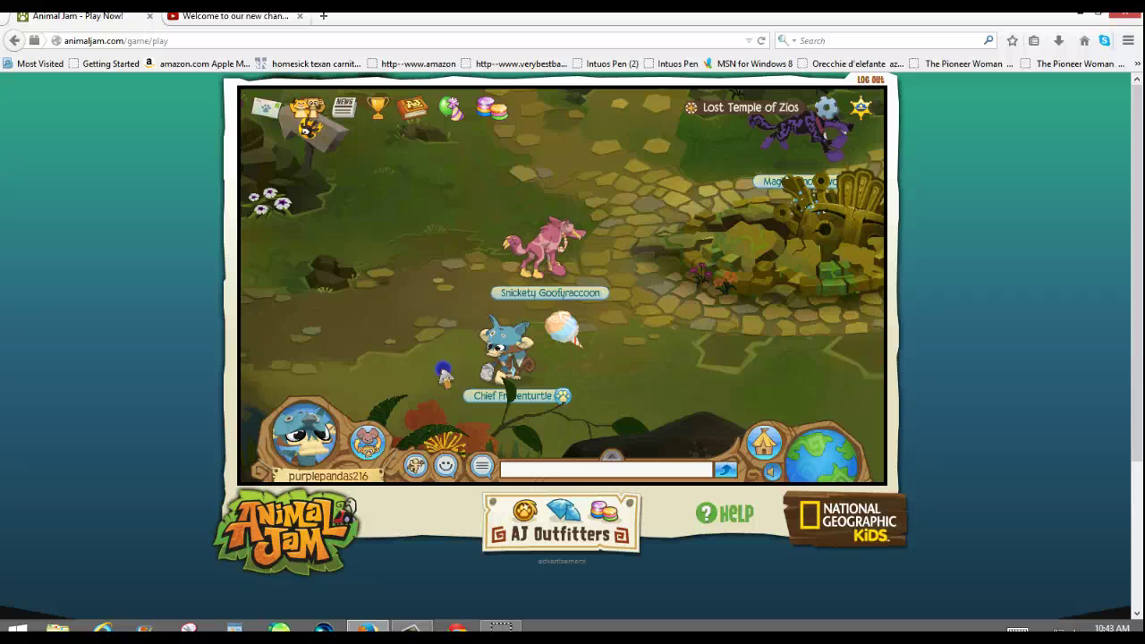
pyautogui.click(636, 383)
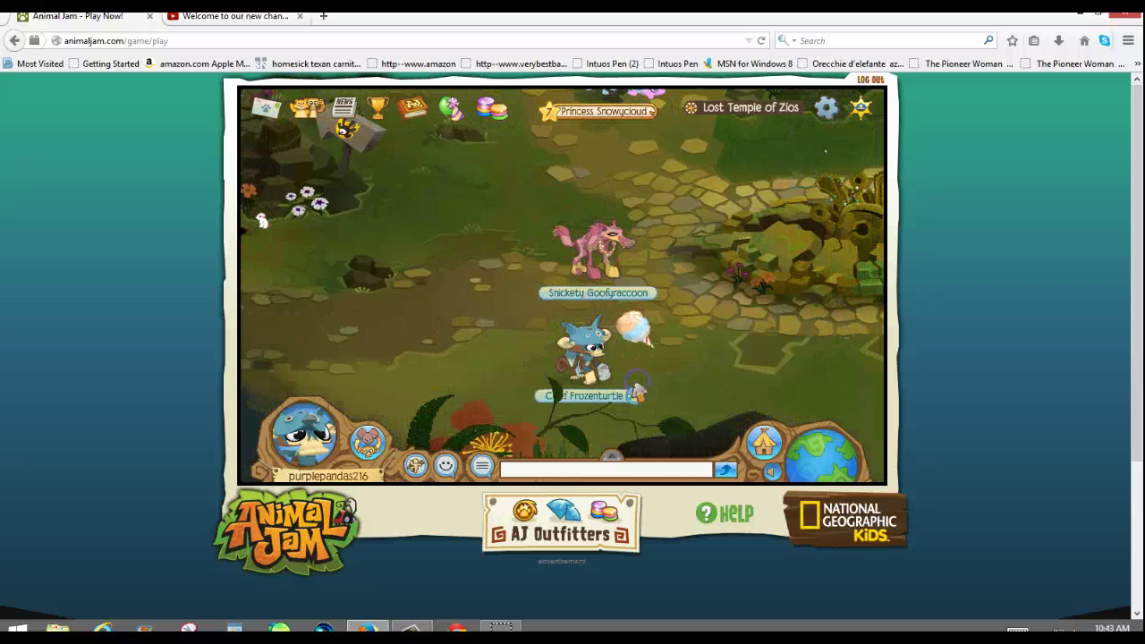
pyautogui.click(667, 385)
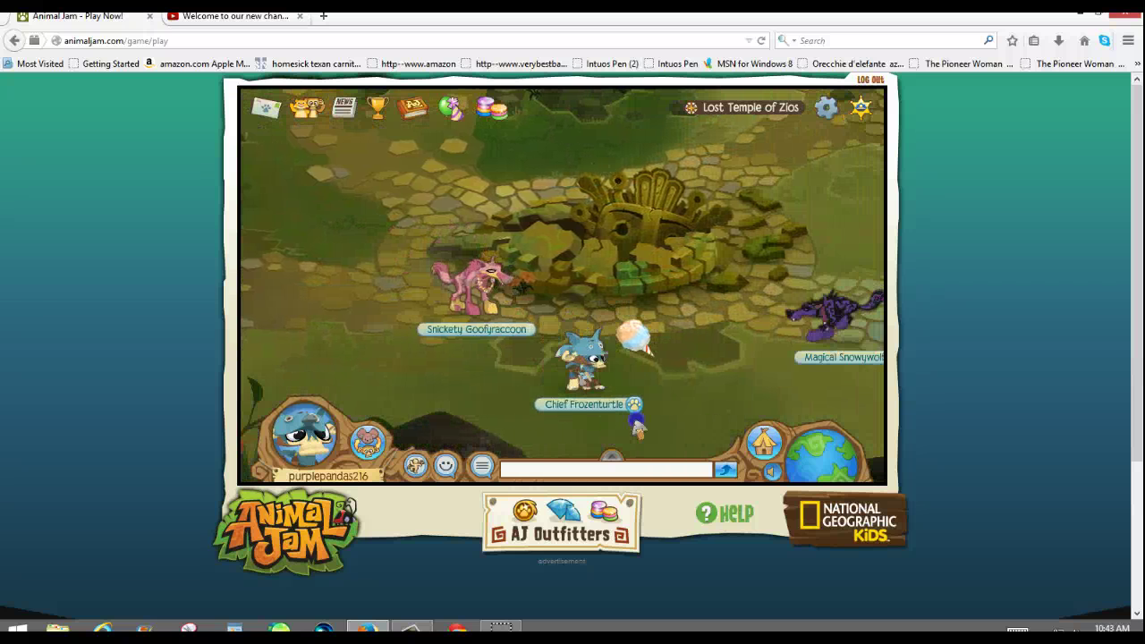
pyautogui.click(634, 388)
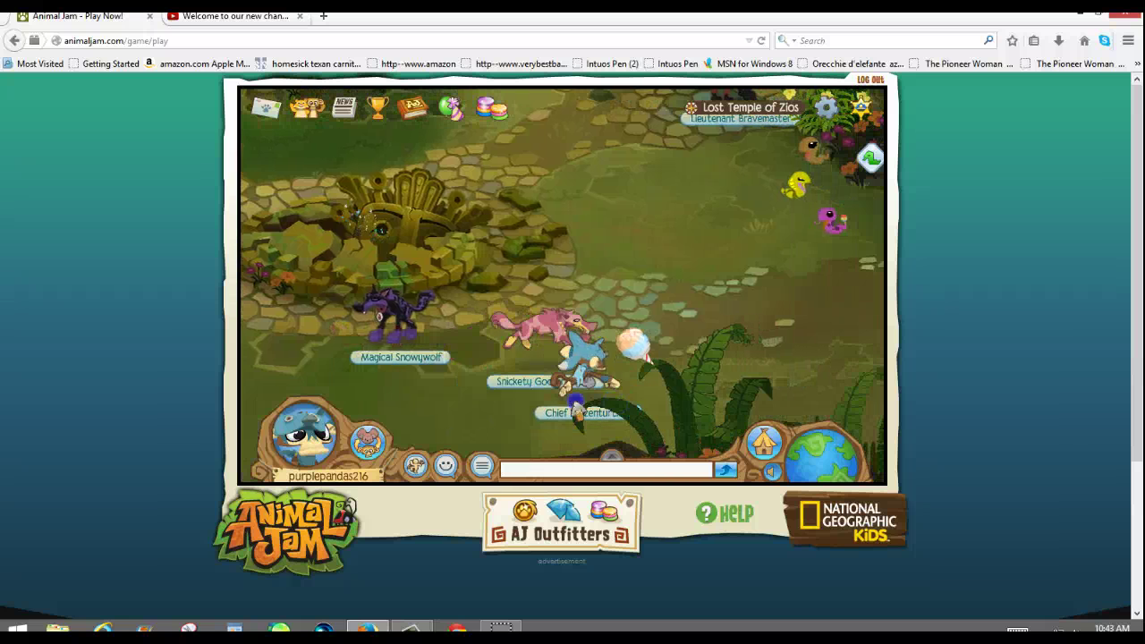
pyautogui.click(508, 433)
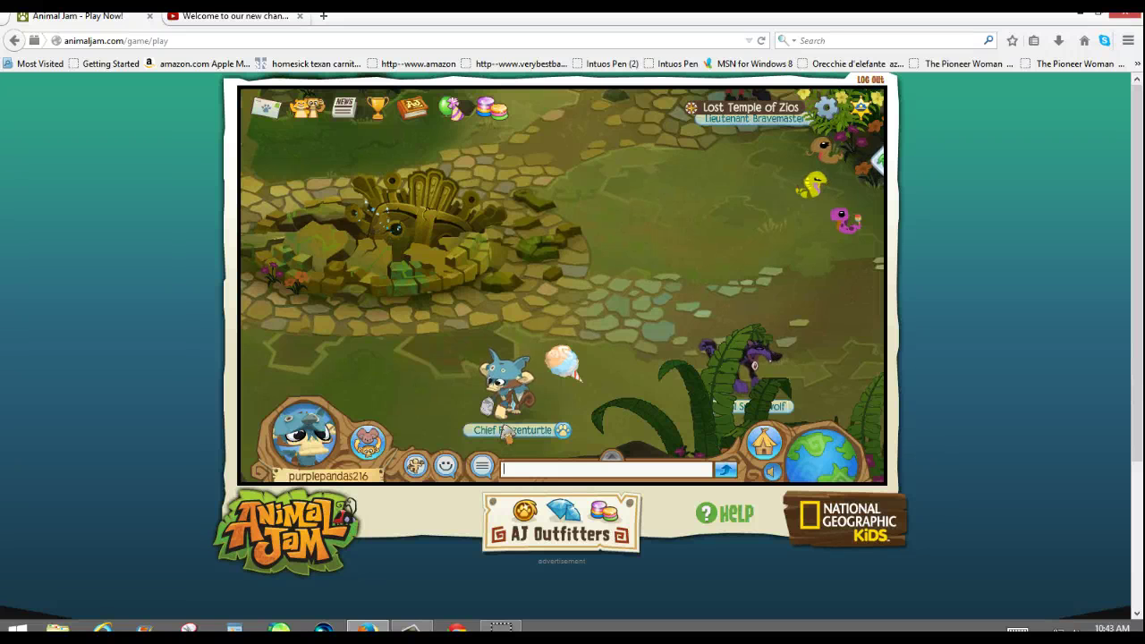
pyautogui.click(547, 361)
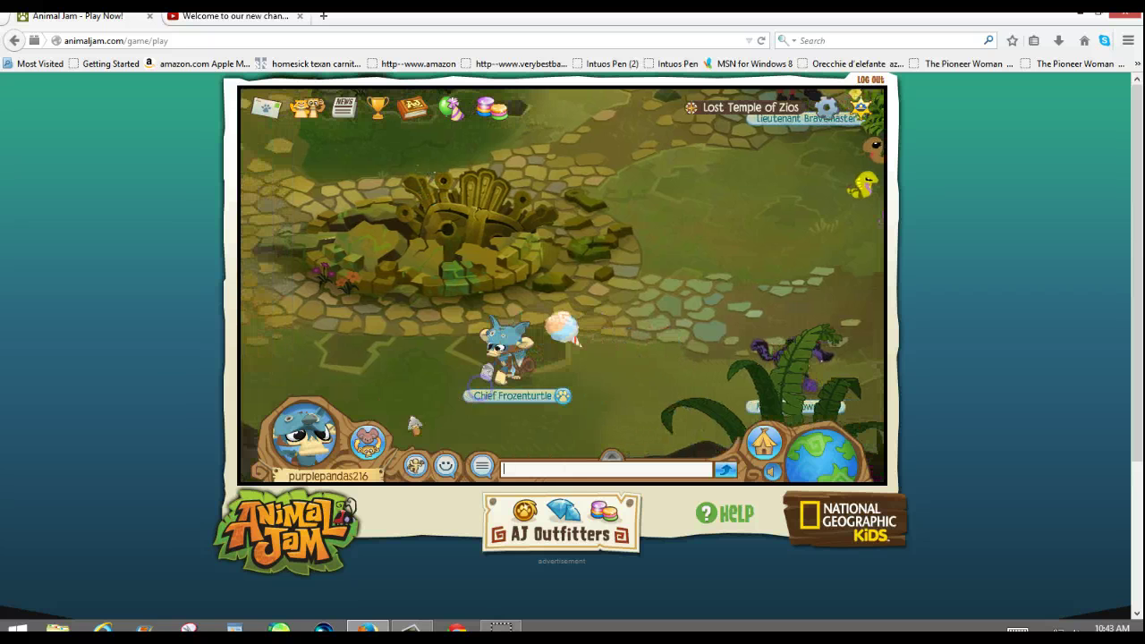
pyautogui.click(454, 400)
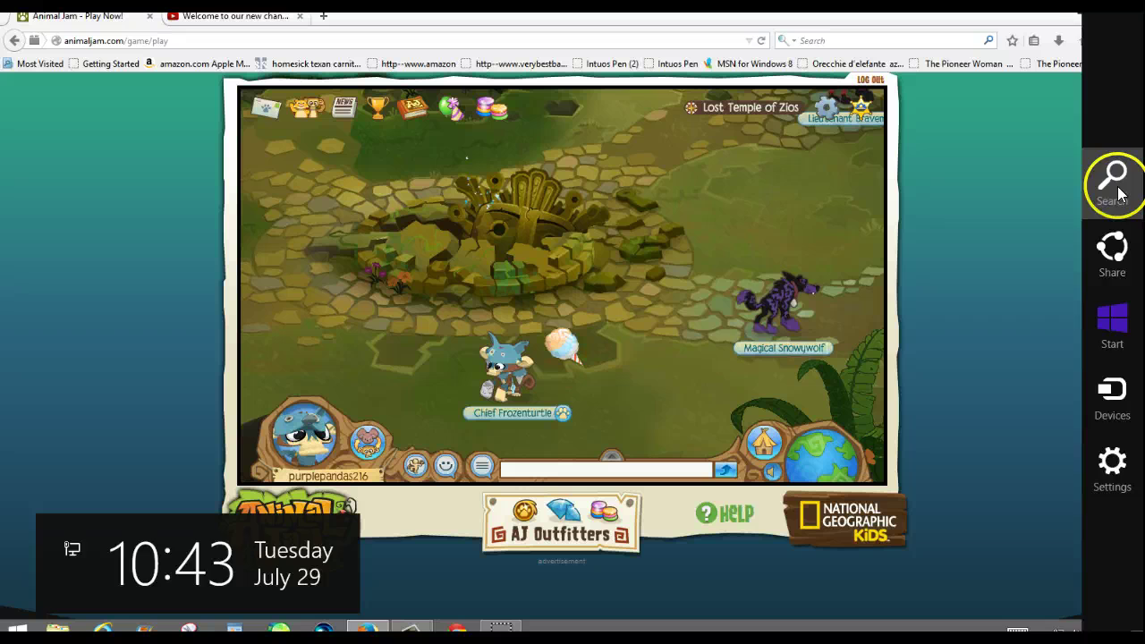
# - Search Windows for 'youtube' and launch Free YouTube to MP3 Converter from the results
pyautogui.click(1114, 192)
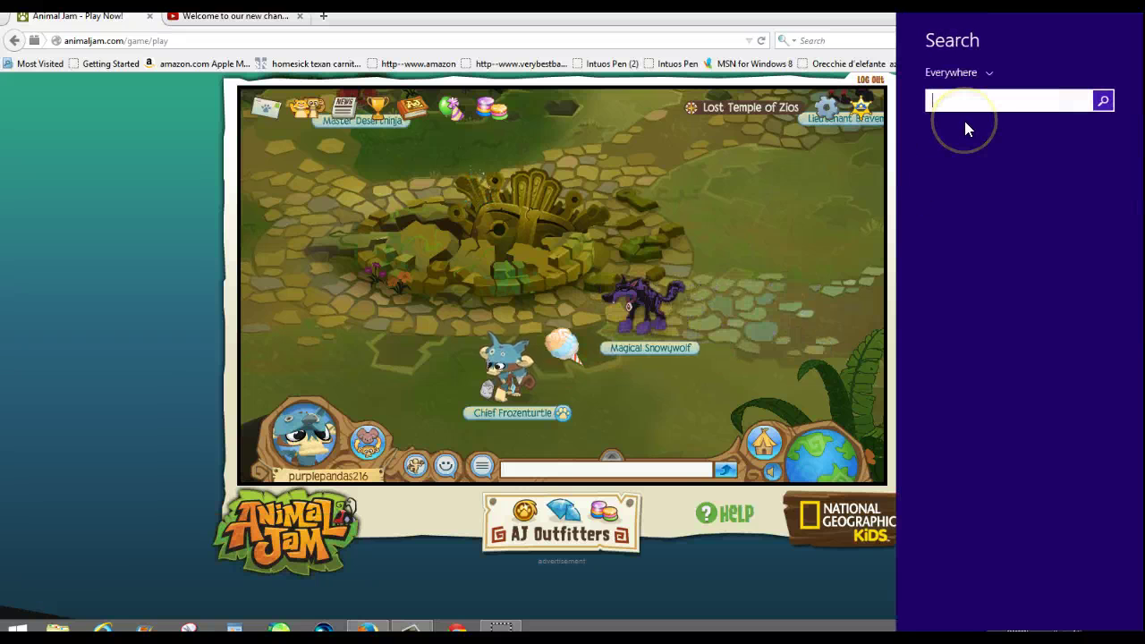
pyautogui.write('you')
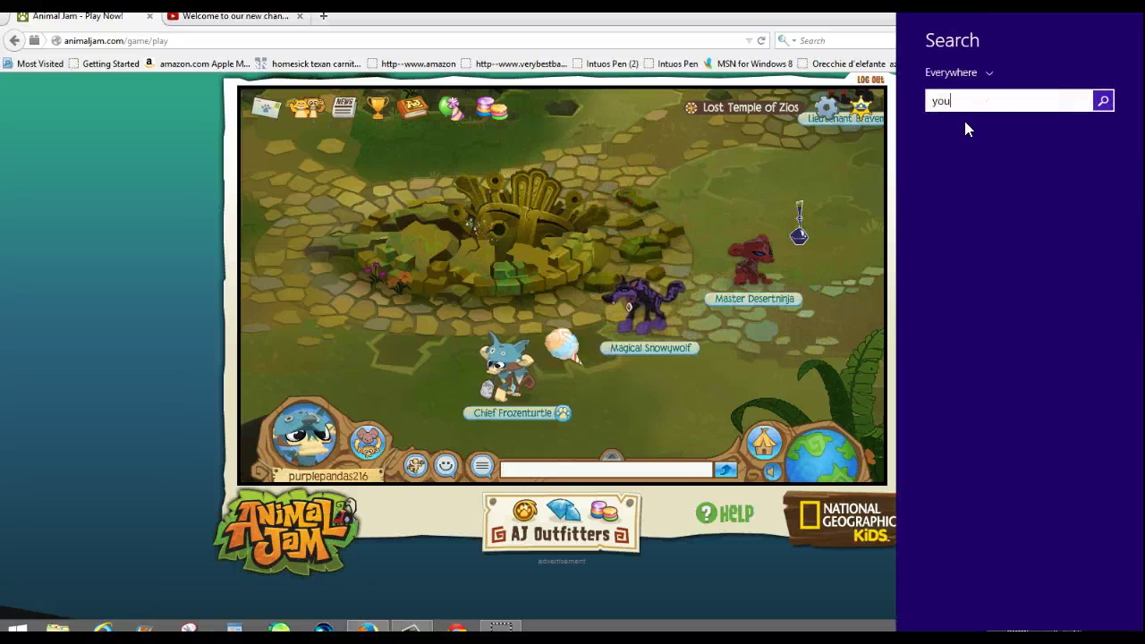
pyautogui.click(994, 102)
pyautogui.write('tube')
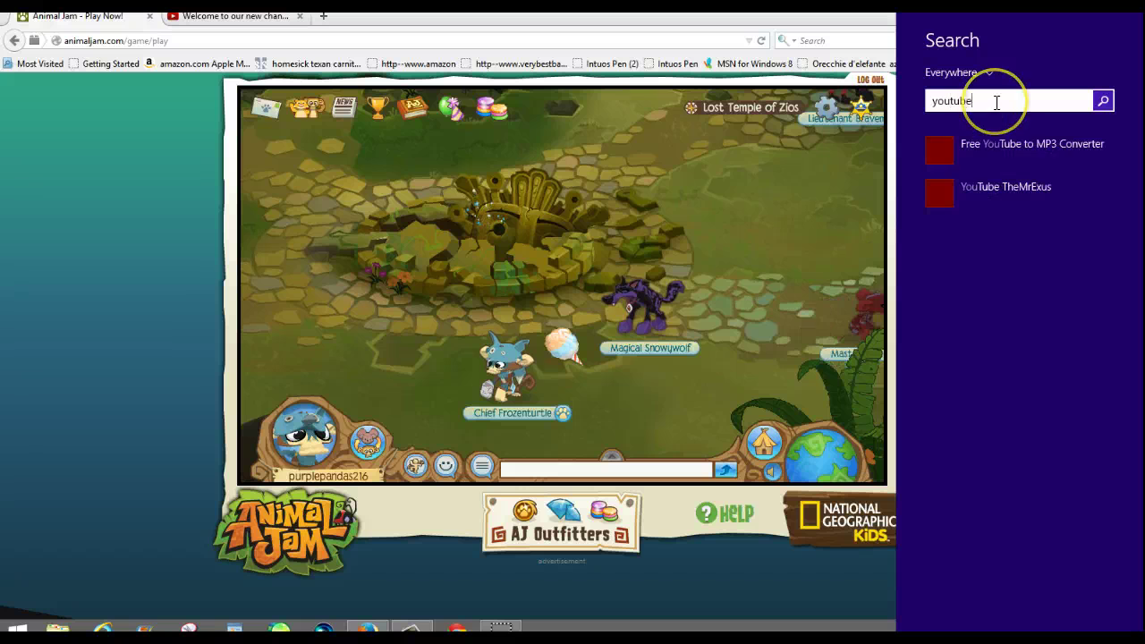
pyautogui.click(987, 149)
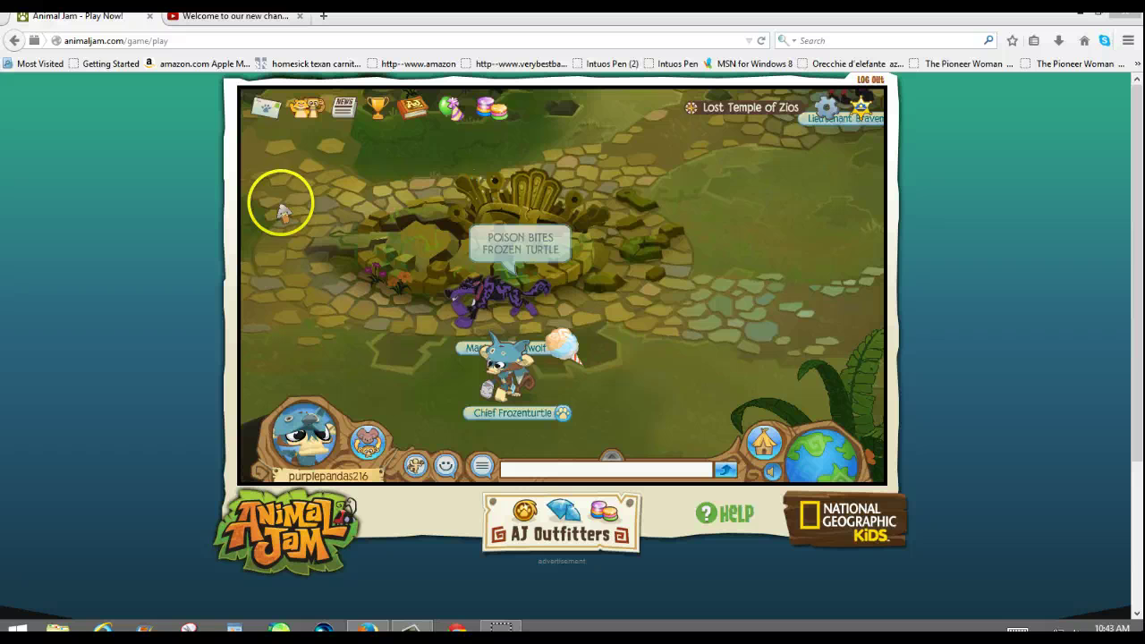
# - View and close another player's profile card, then walk the avatar to a new spot
pyautogui.click(461, 408)
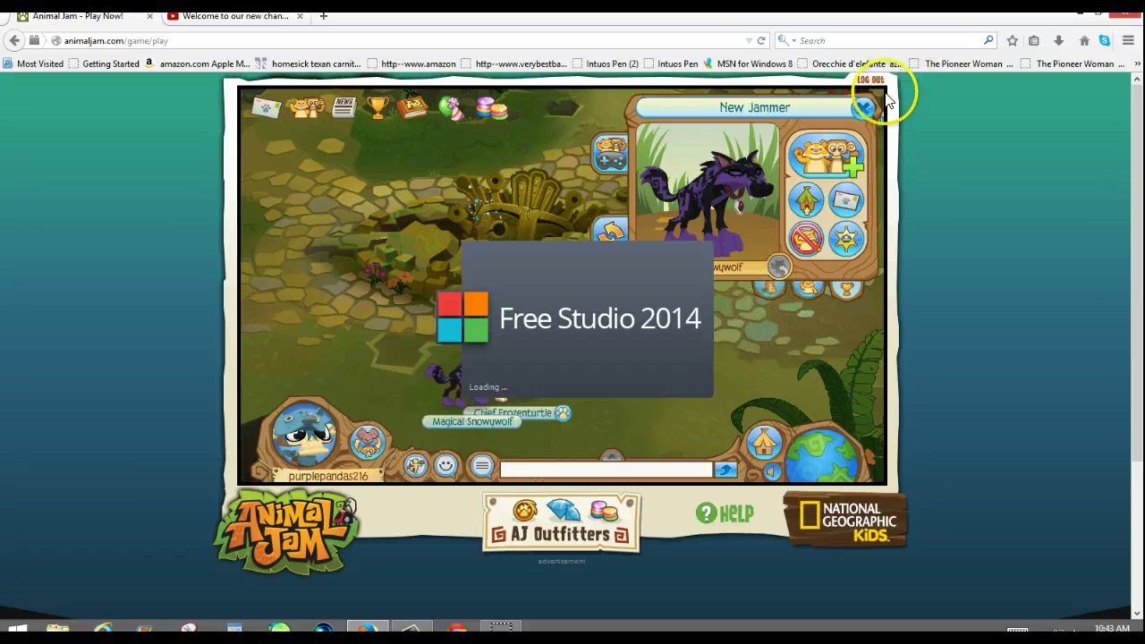
pyautogui.click(864, 111)
pyautogui.click(706, 229)
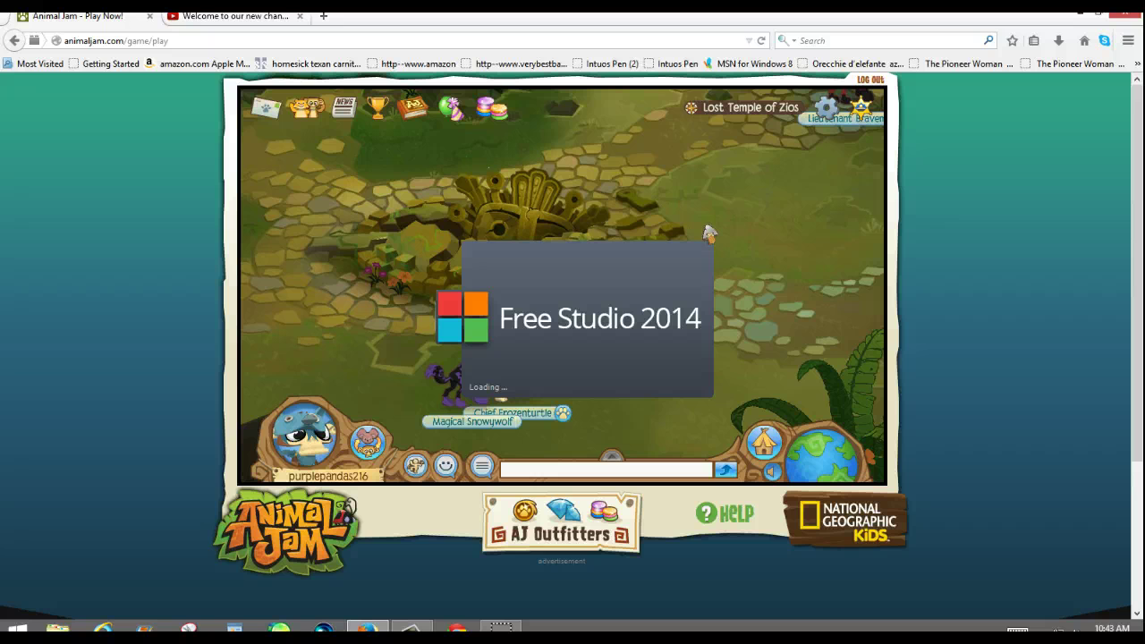
# - Select the YouTube video's web address, then return to the Animal Jam tab
pyautogui.click(207, 22)
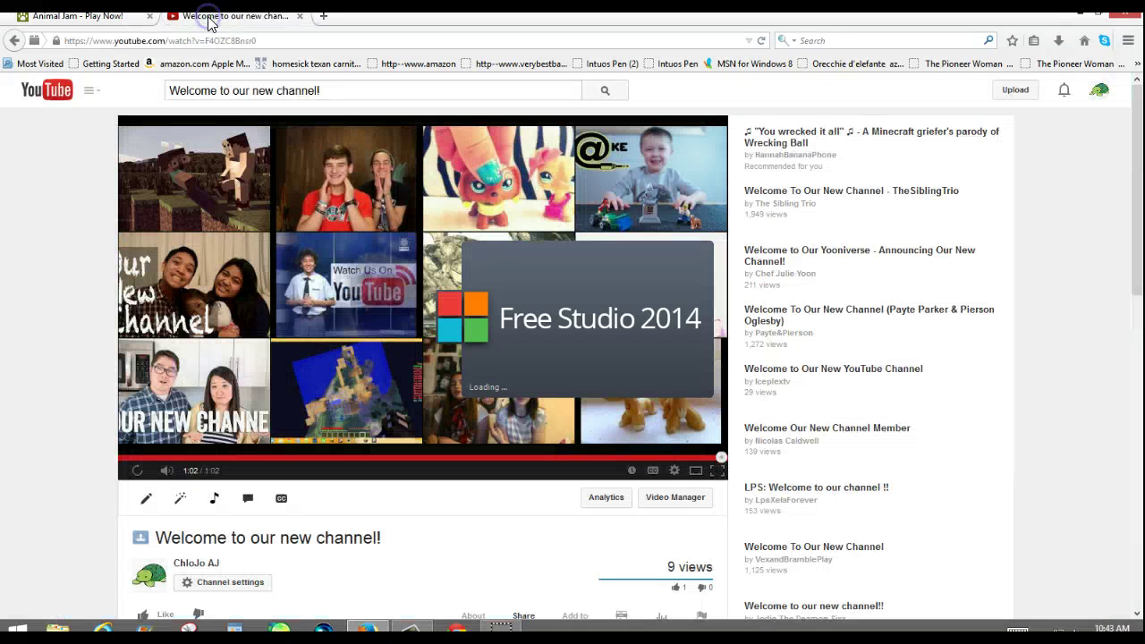
pyautogui.click(295, 41)
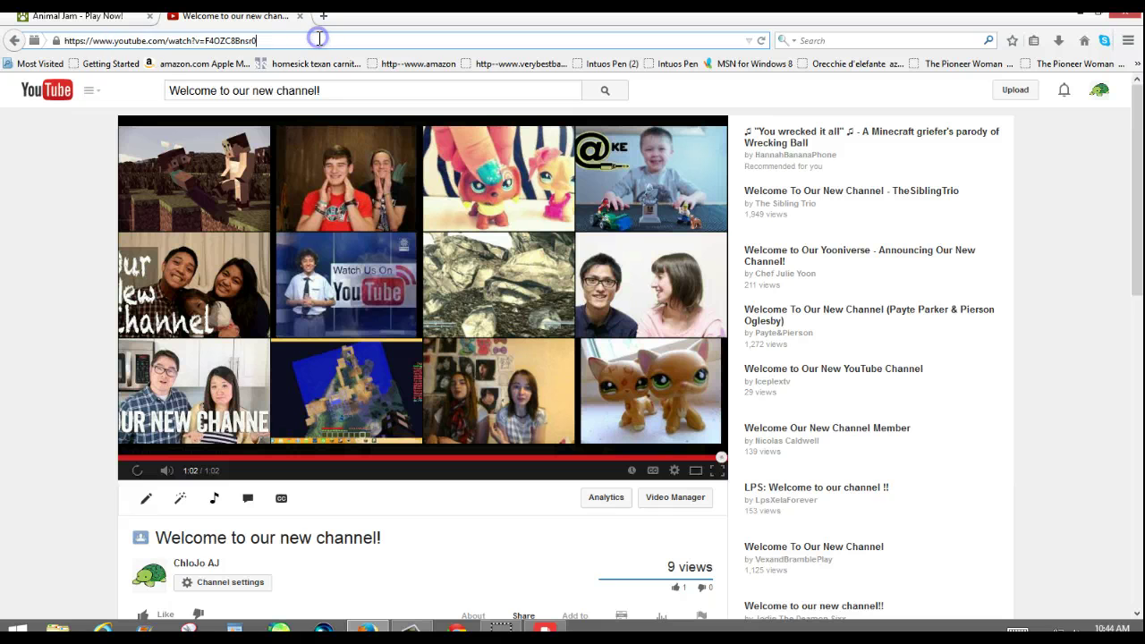
pyautogui.click(17, 285)
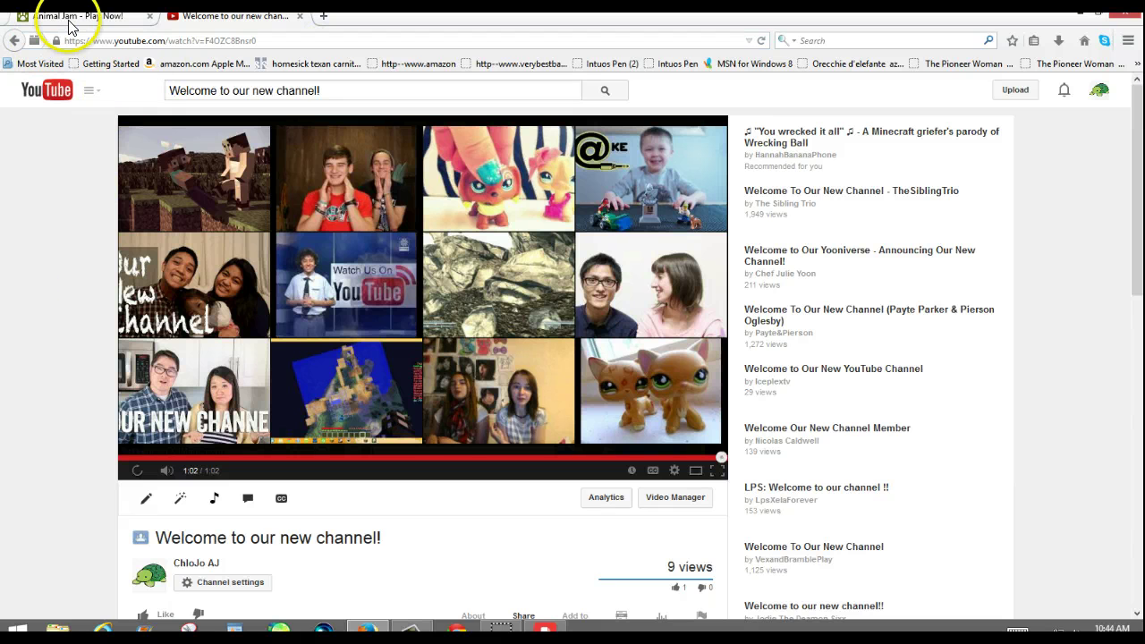
pyautogui.click(69, 21)
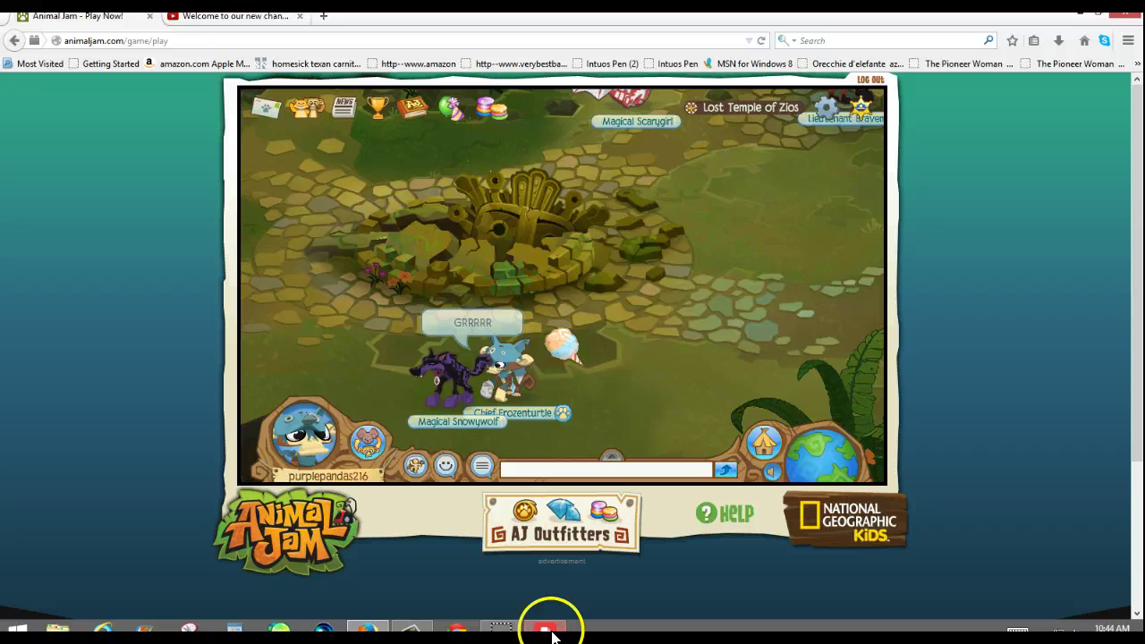
# - Check and minimize the converter window, walk the avatar, then switch to Camtasia Studio
pyautogui.click(545, 632)
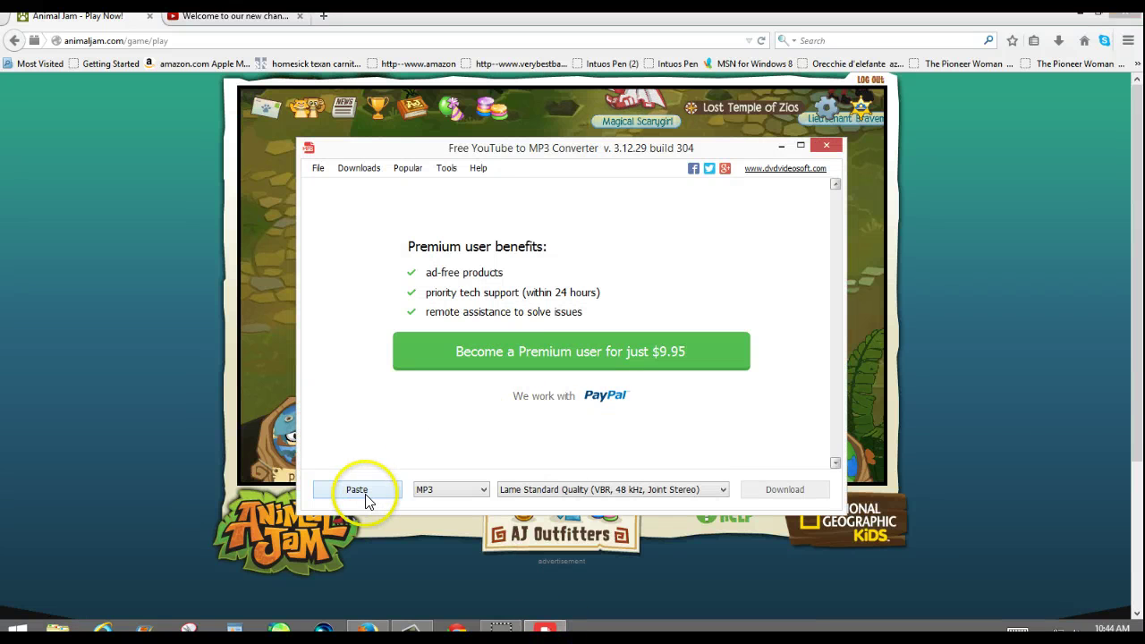
pyautogui.click(781, 145)
pyautogui.click(293, 391)
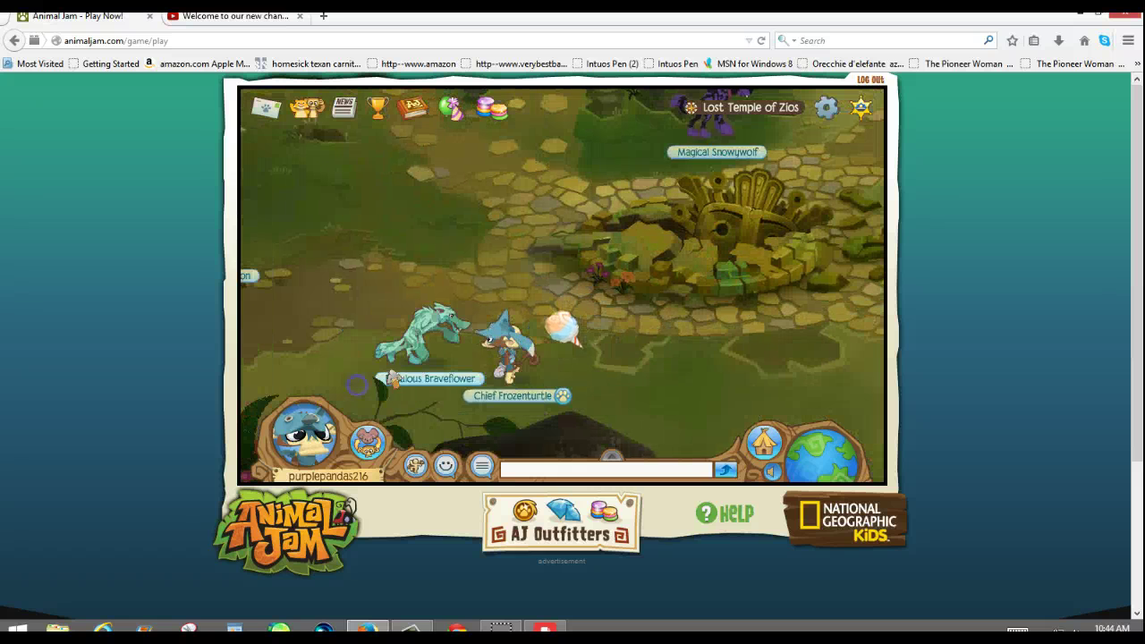
pyautogui.hotkey('alt', 'Tab')
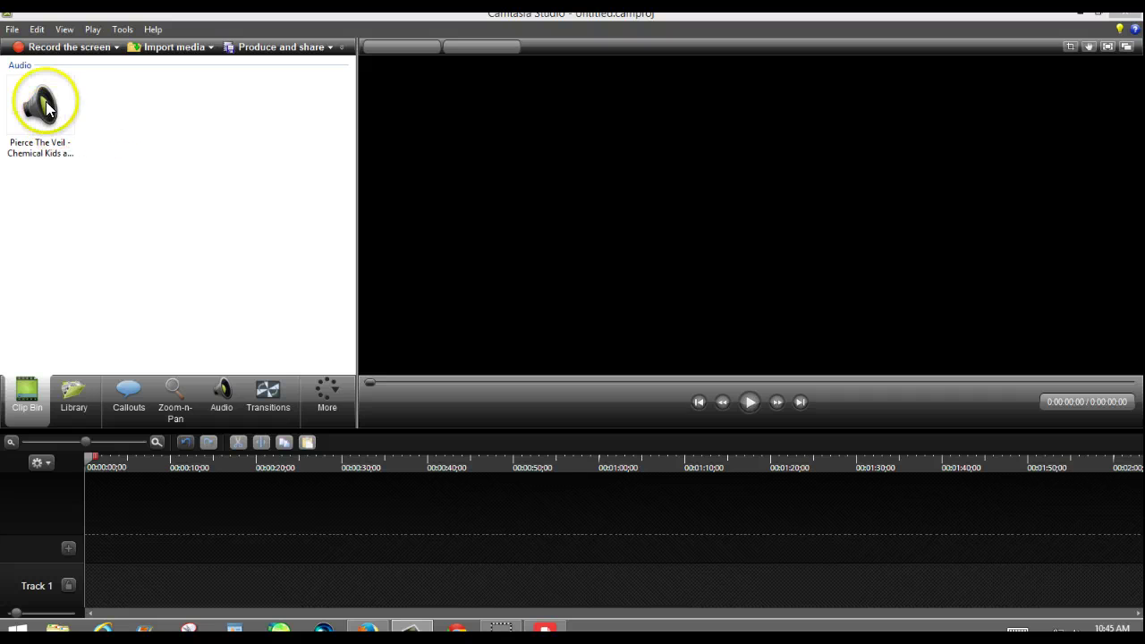
# - Drag the Pierce The Veil song from the Clip Bin onto Track 1 and reposition it
pyautogui.moveTo(43, 107); pyautogui.dragTo(76, 199)
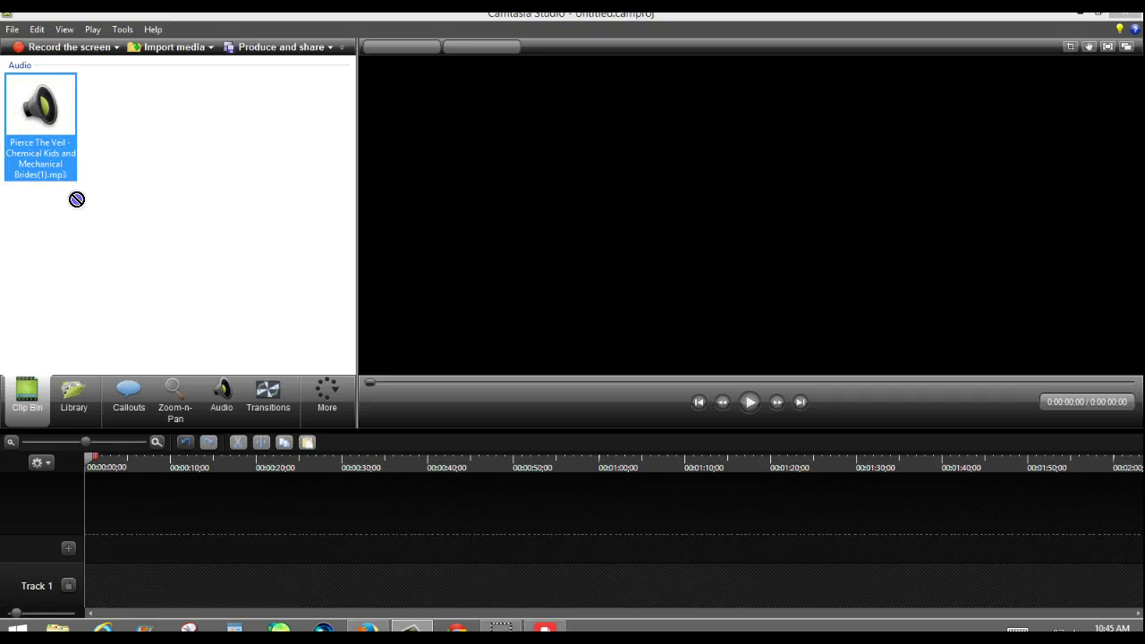
pyautogui.moveTo(108, 583)
pyautogui.mouseDown()
pyautogui.moveTo(175, 588)
pyautogui.moveTo(102, 586)
pyautogui.mouseUp()
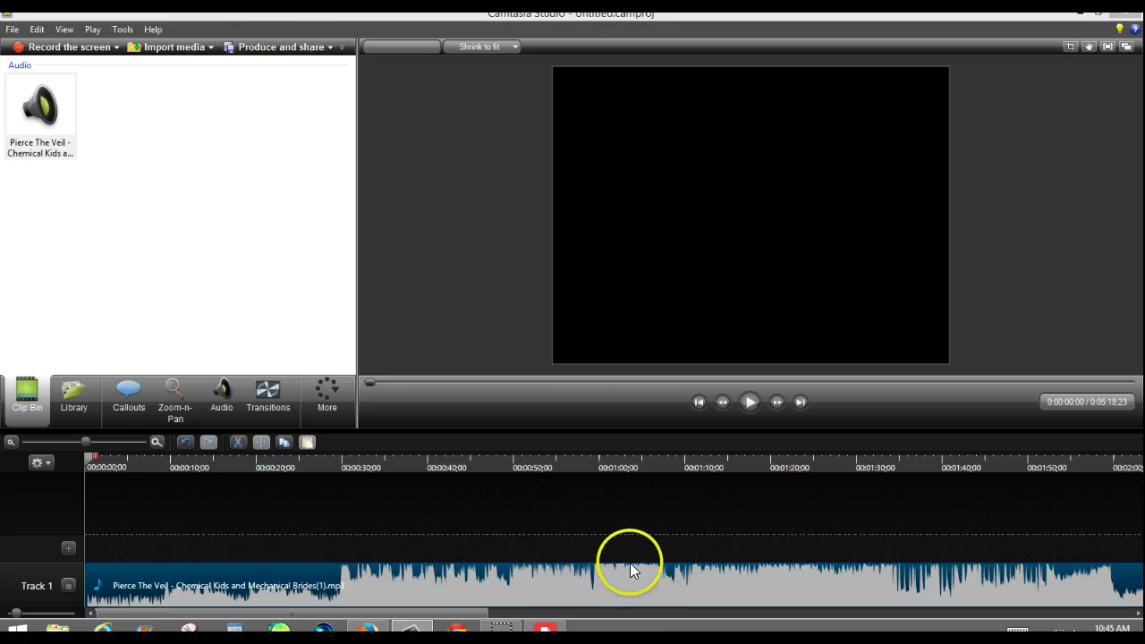
pyautogui.click(549, 632)
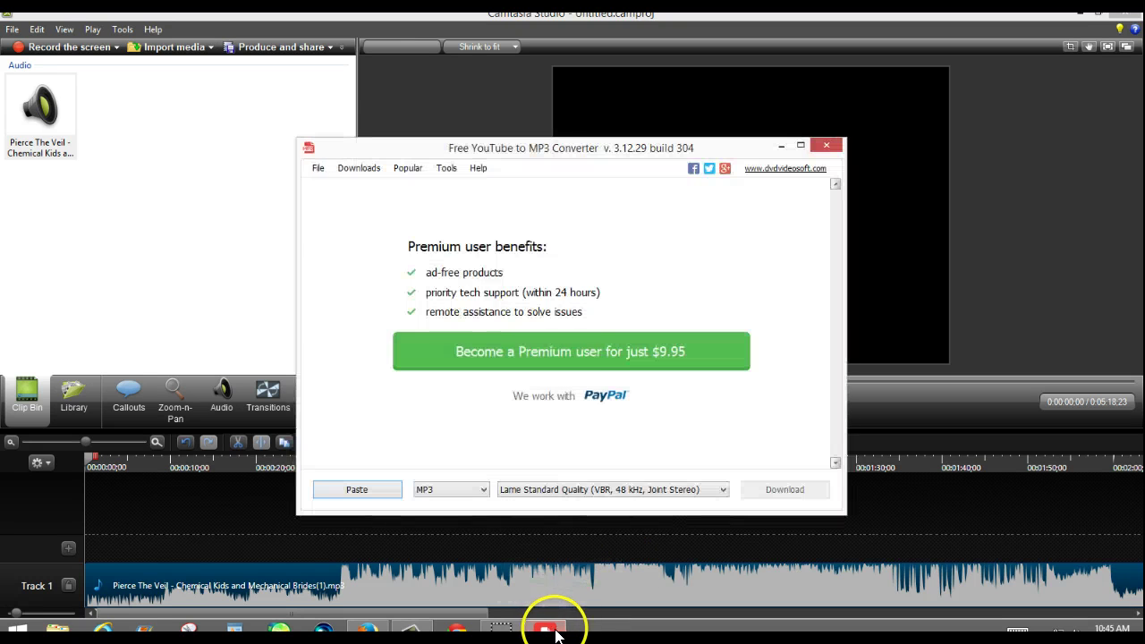
pyautogui.click(781, 144)
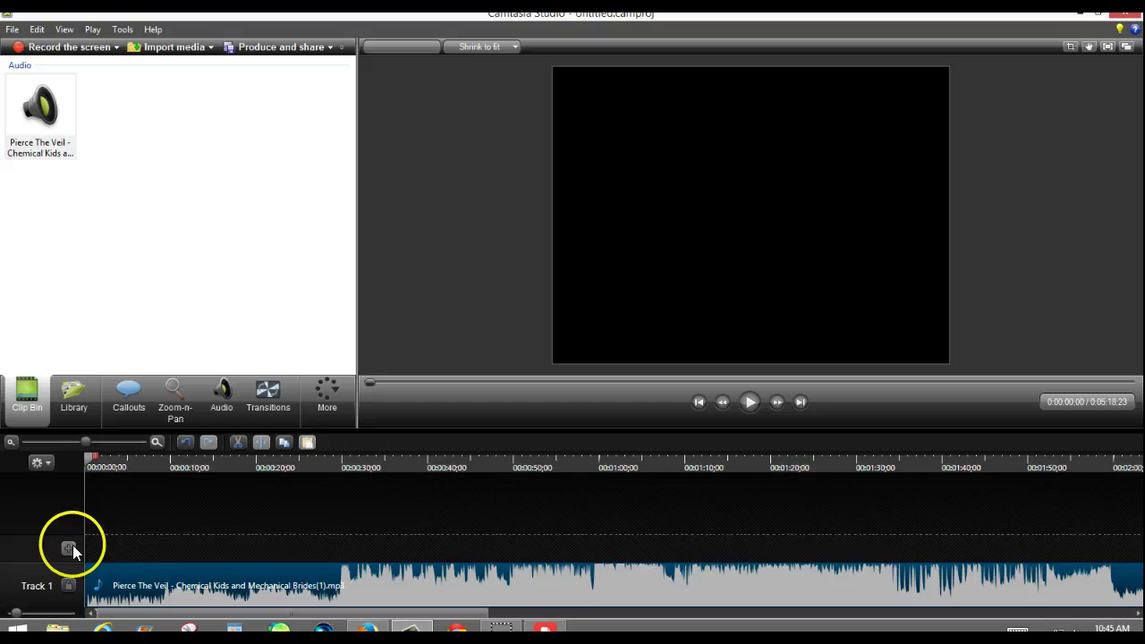
pyautogui.moveTo(107, 592); pyautogui.dragTo(110, 592)
# - In Animal Jam, make the avatar perform an action and walk it left
pyautogui.click(1080, 12)
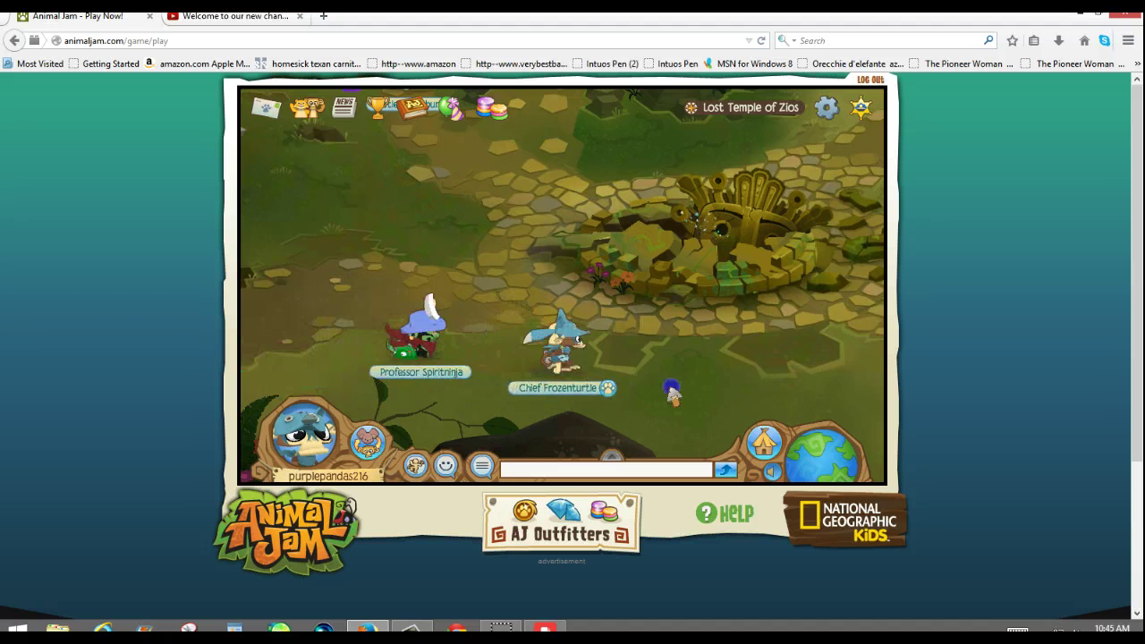
pyautogui.click(413, 464)
pyautogui.click(427, 417)
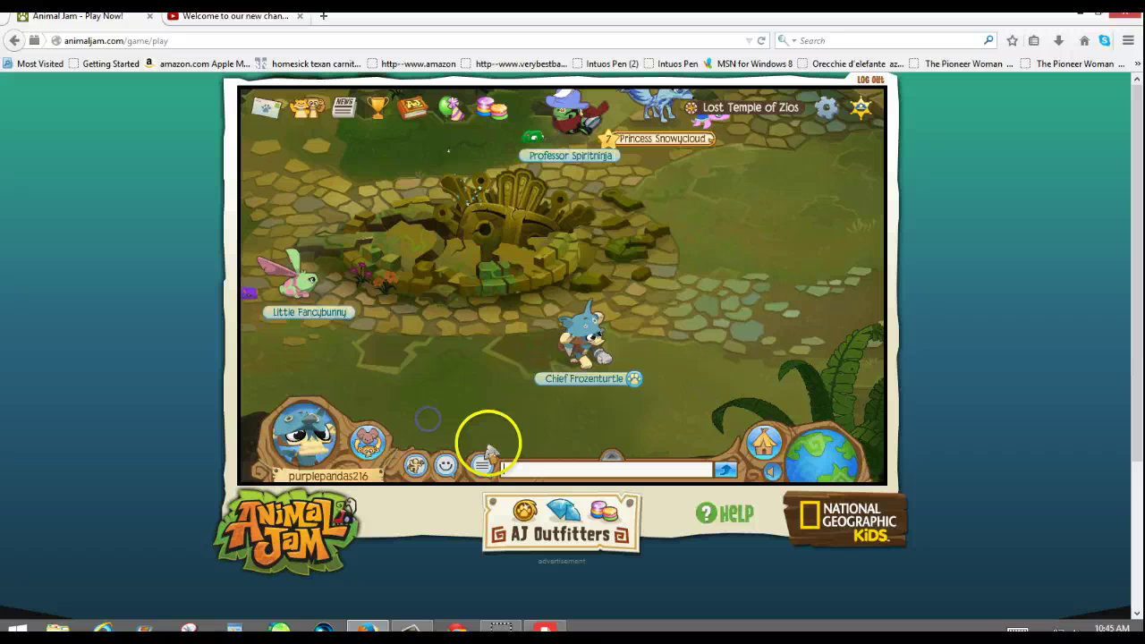
pyautogui.click(558, 474)
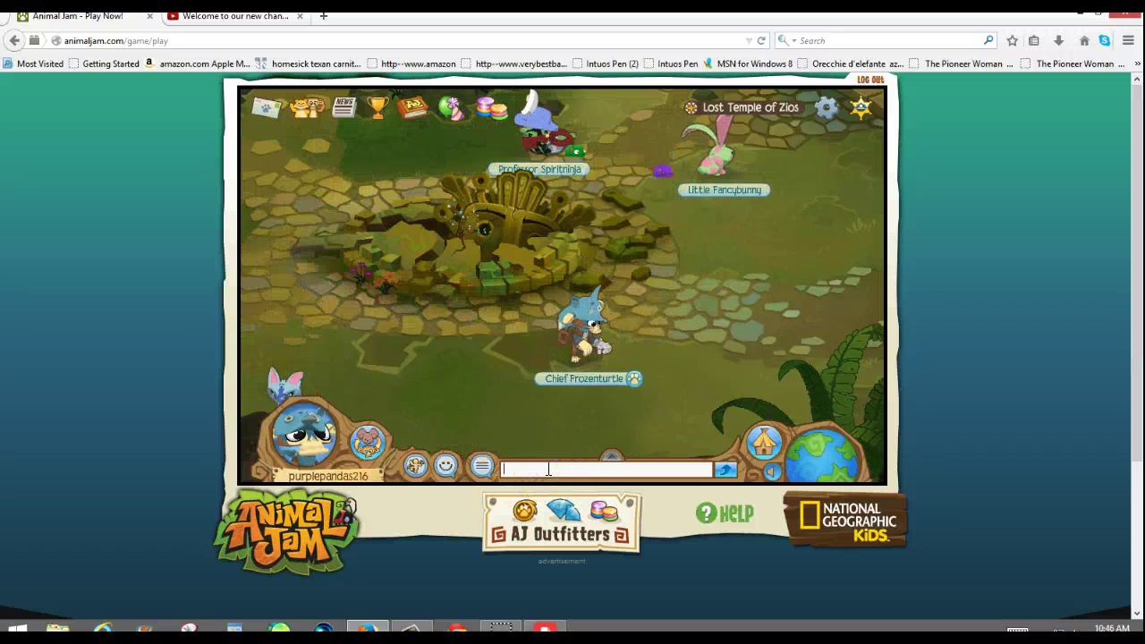
pyautogui.click(541, 464)
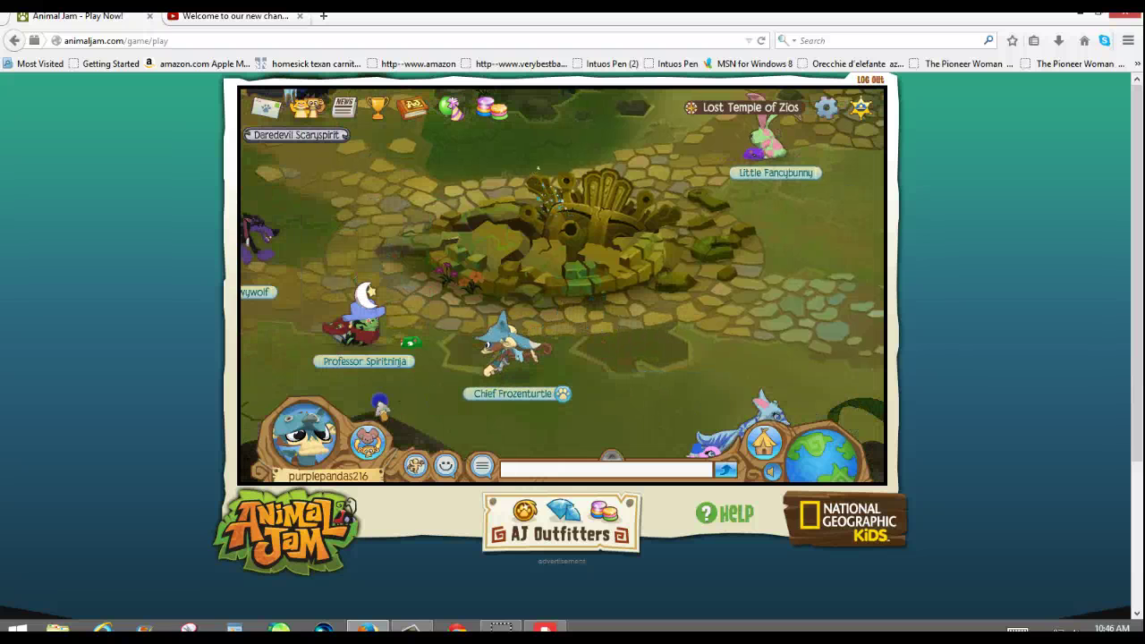
# - Check the converter window, then switch back to the Camtasia project
pyautogui.click(409, 630)
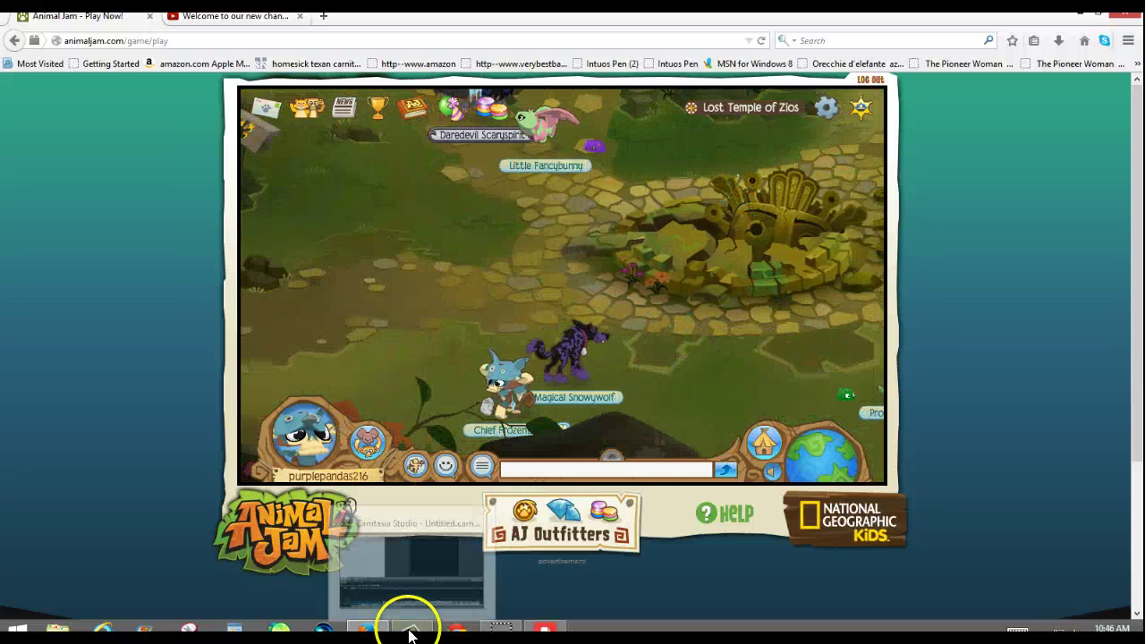
pyautogui.click(456, 630)
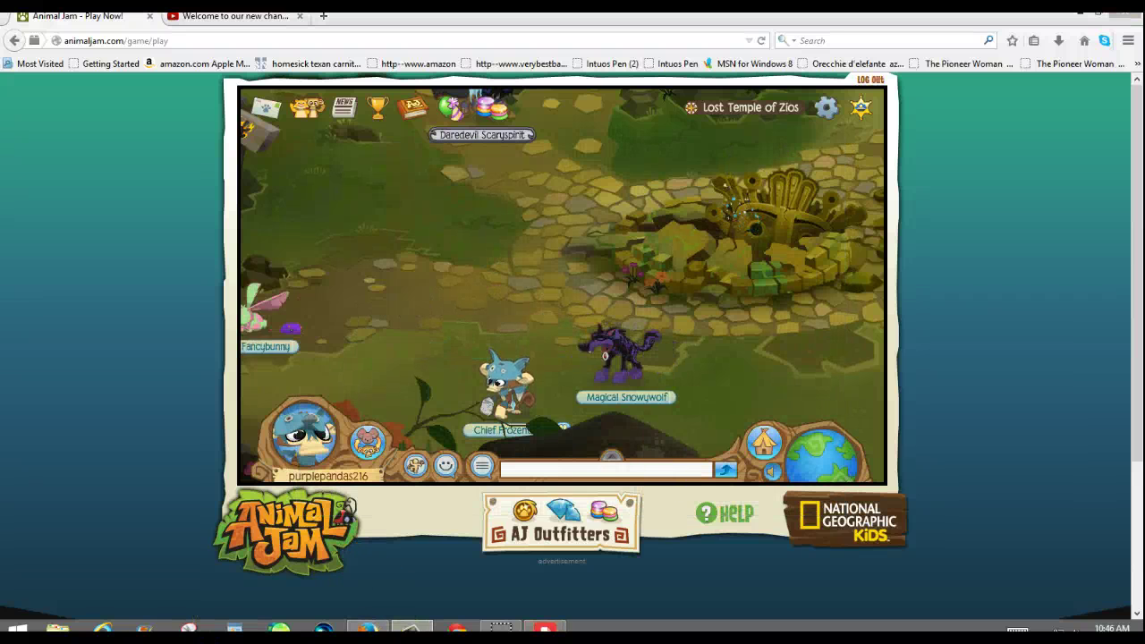
pyautogui.click(411, 630)
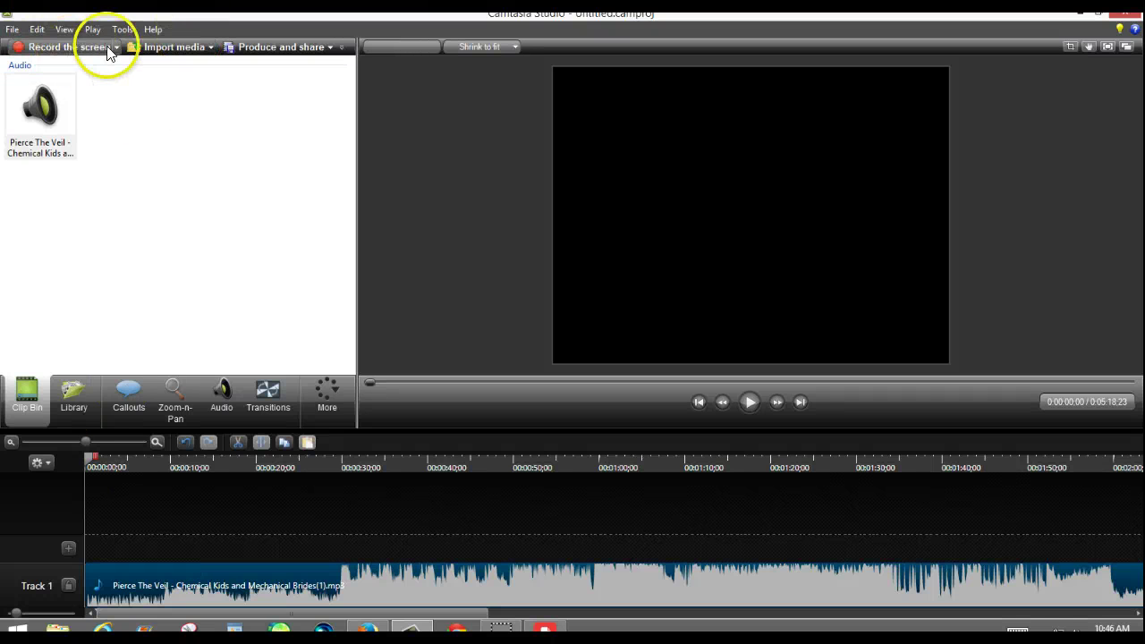
# - Open Chemical Kids and Mechanical Brides from Recent projects without saving Untitled.camproj
pyautogui.click(13, 32)
pyautogui.click(13, 32)
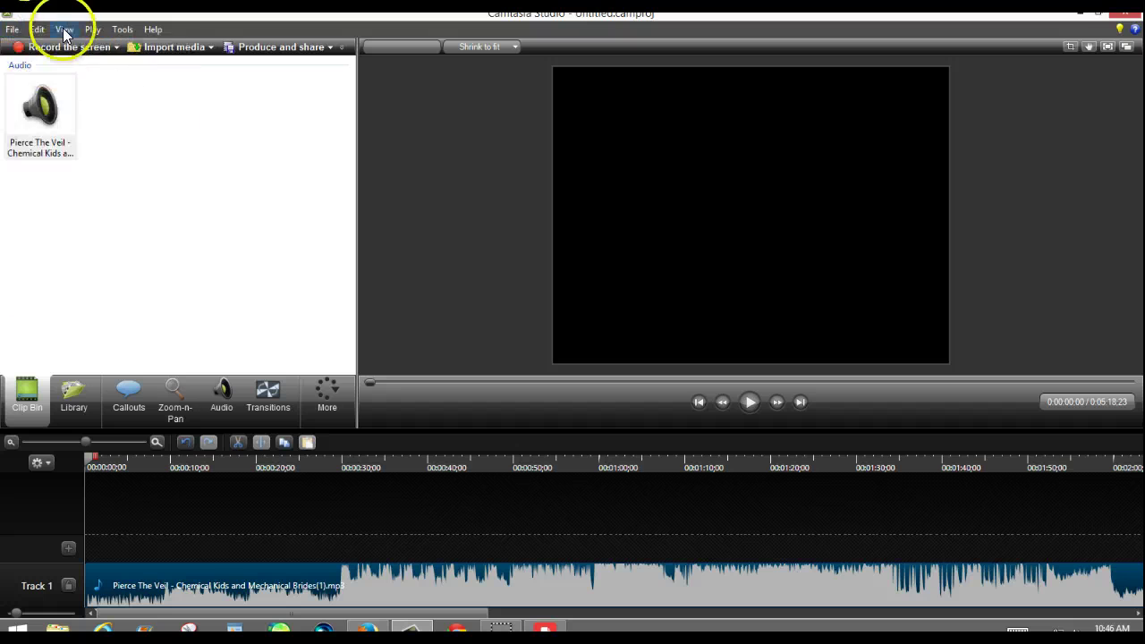
pyautogui.click(12, 32)
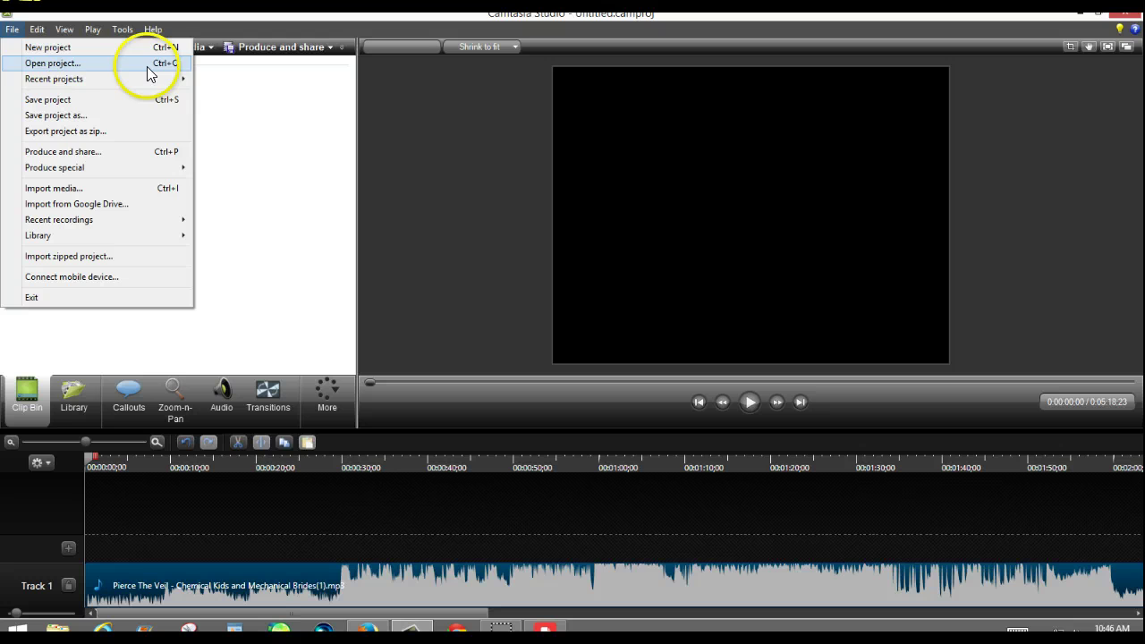
pyautogui.moveTo(165, 80)
pyautogui.click(215, 81)
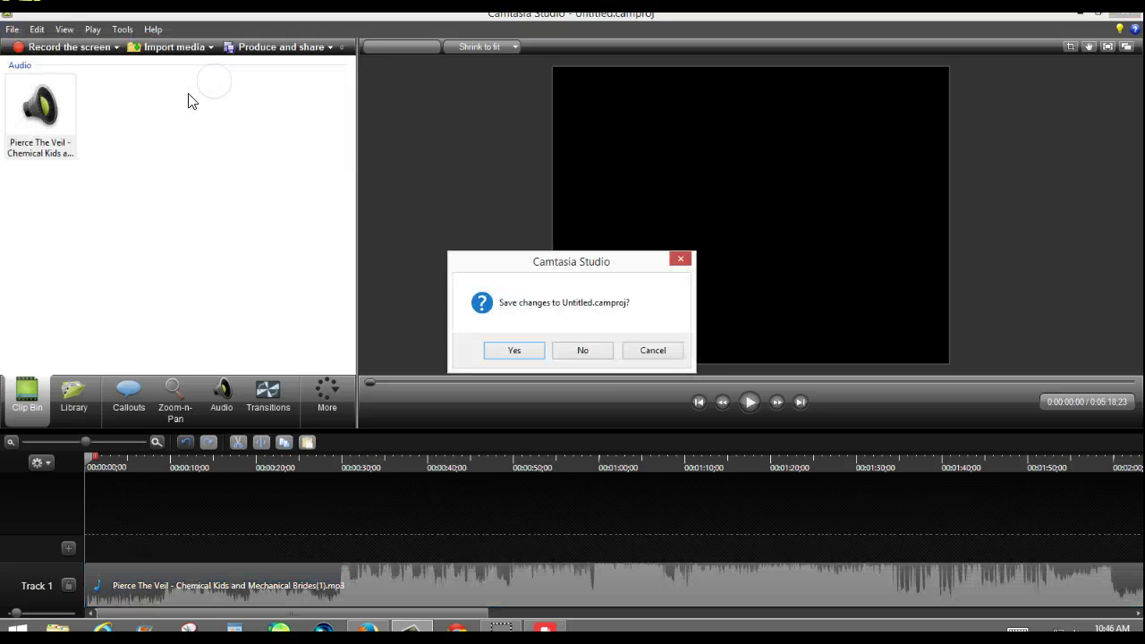
pyautogui.click(580, 351)
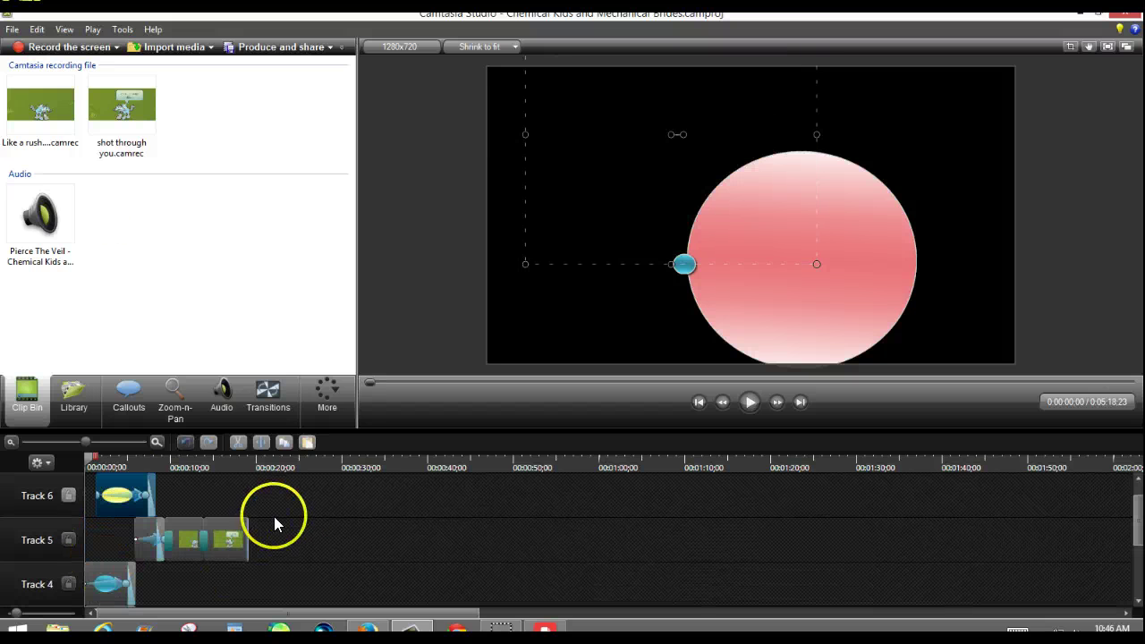
# - Cut the Track 6 callout, the zoom animation, and the Track 5 callout and blue clip
pyautogui.rightClick(111, 490)
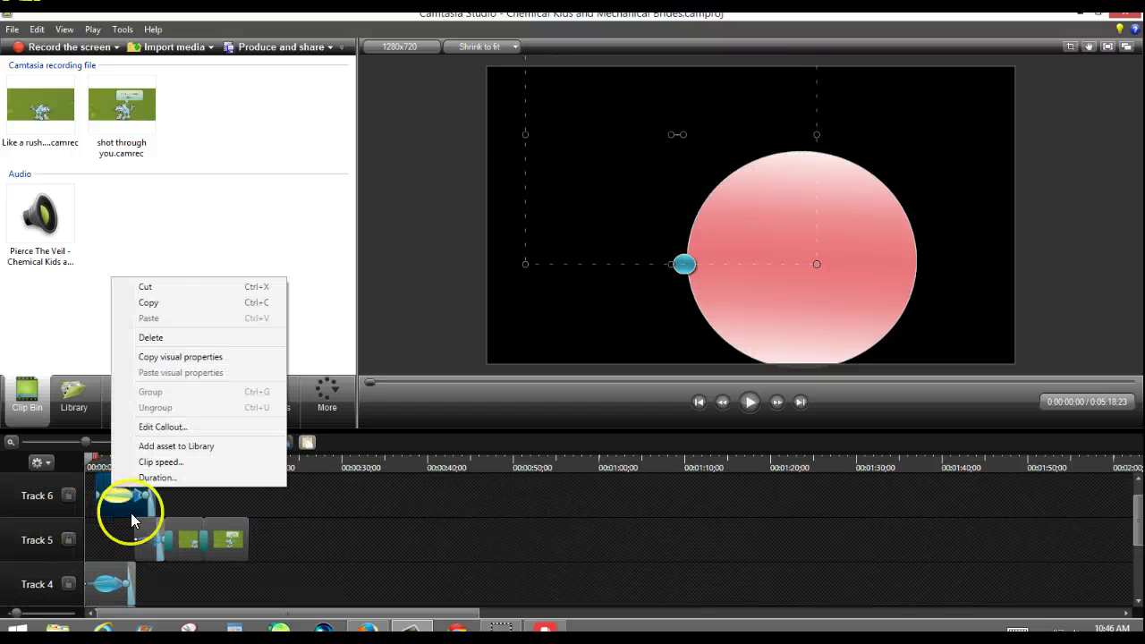
pyautogui.click(172, 286)
pyautogui.rightClick(161, 431)
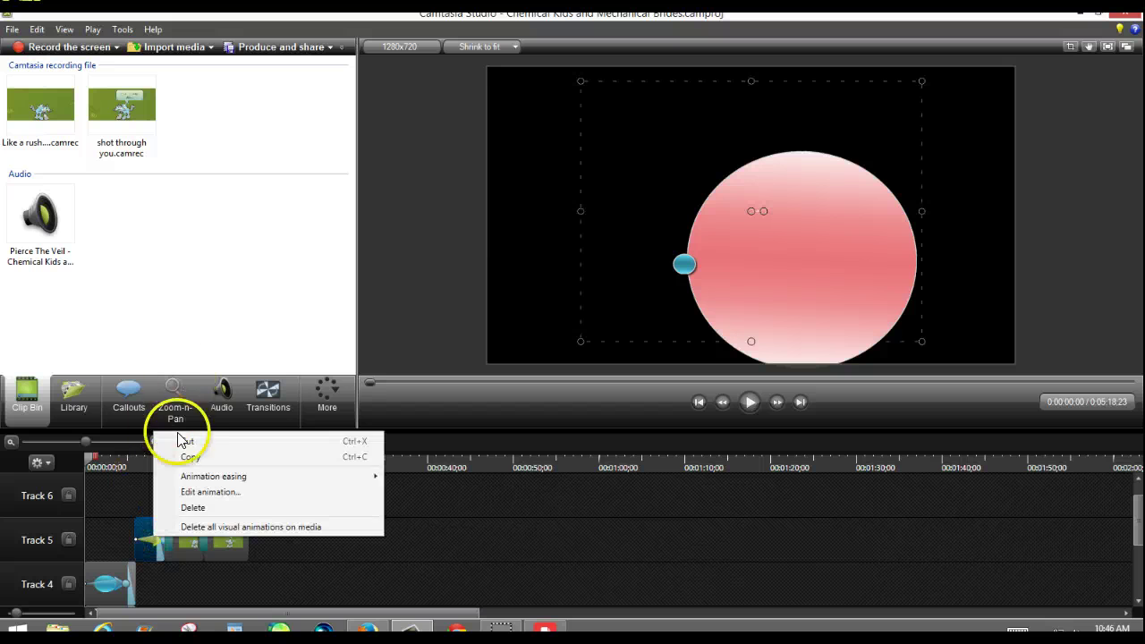
pyautogui.click(186, 442)
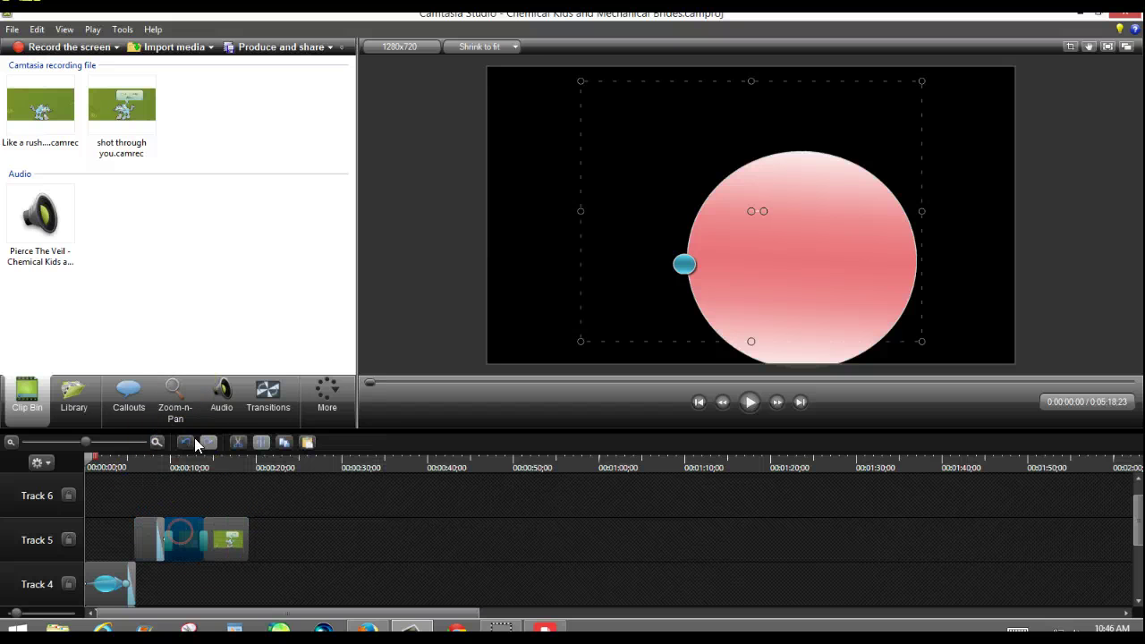
pyautogui.rightClick(206, 251)
pyautogui.click(198, 502)
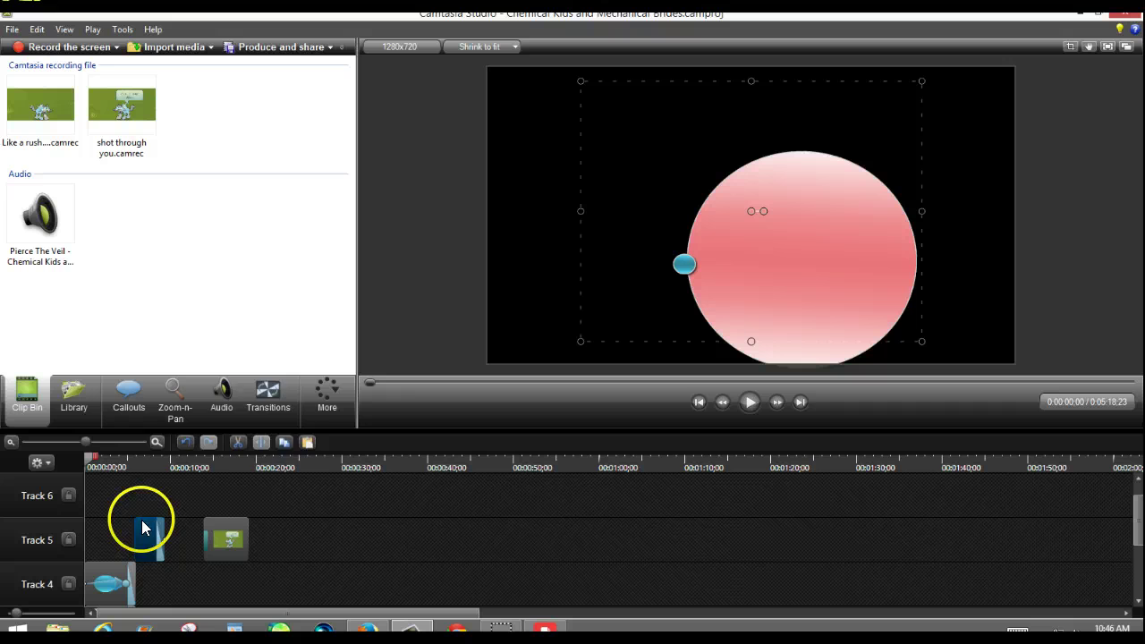
pyautogui.rightClick(142, 517)
pyautogui.click(209, 314)
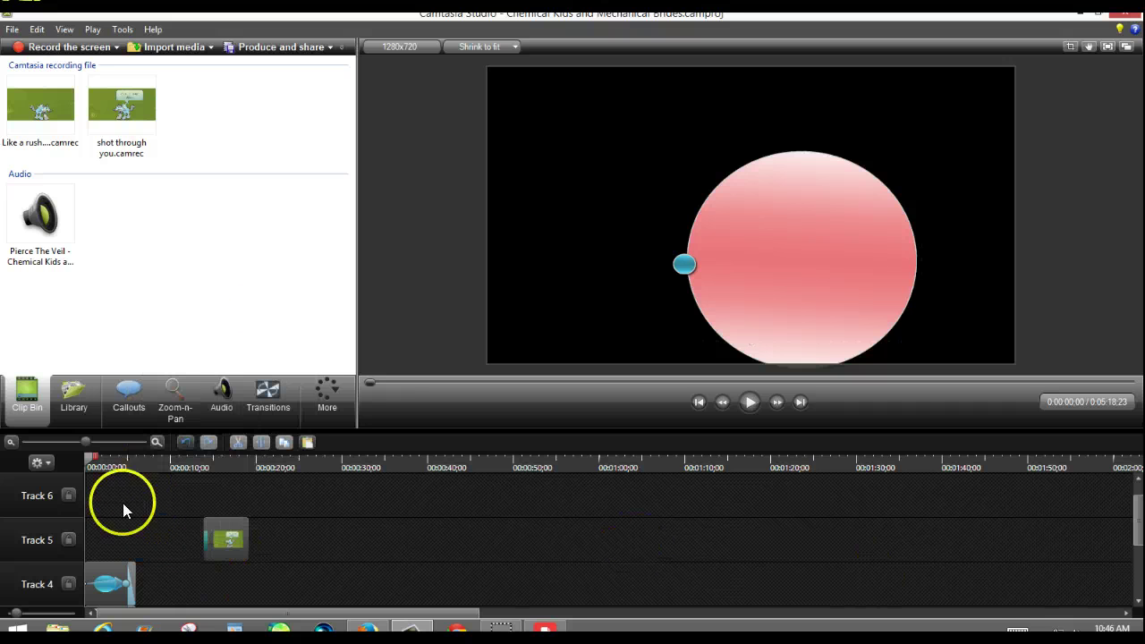
# - Select 0:00 to 0:26;23 on the timeline and cut that range from the tracks
pyautogui.moveTo(96, 463); pyautogui.dragTo(351, 508)
pyautogui.moveTo(313, 458); pyautogui.dragTo(135, 458)
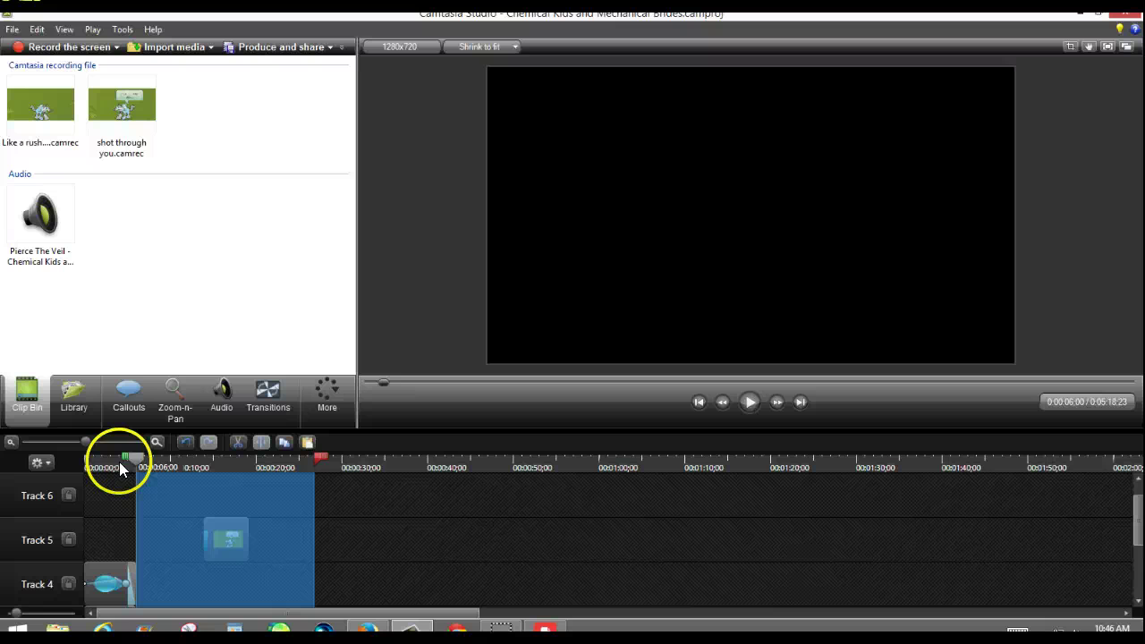
pyautogui.hotkey('ctrl', 'Home')
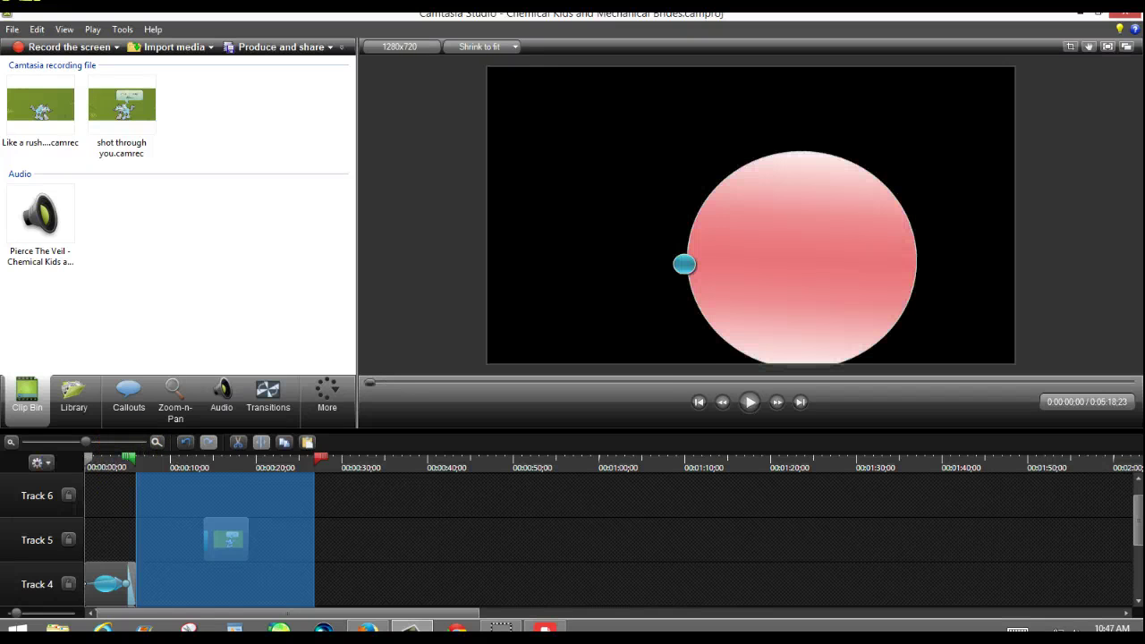
pyautogui.moveTo(116, 466); pyautogui.dragTo(13, 460)
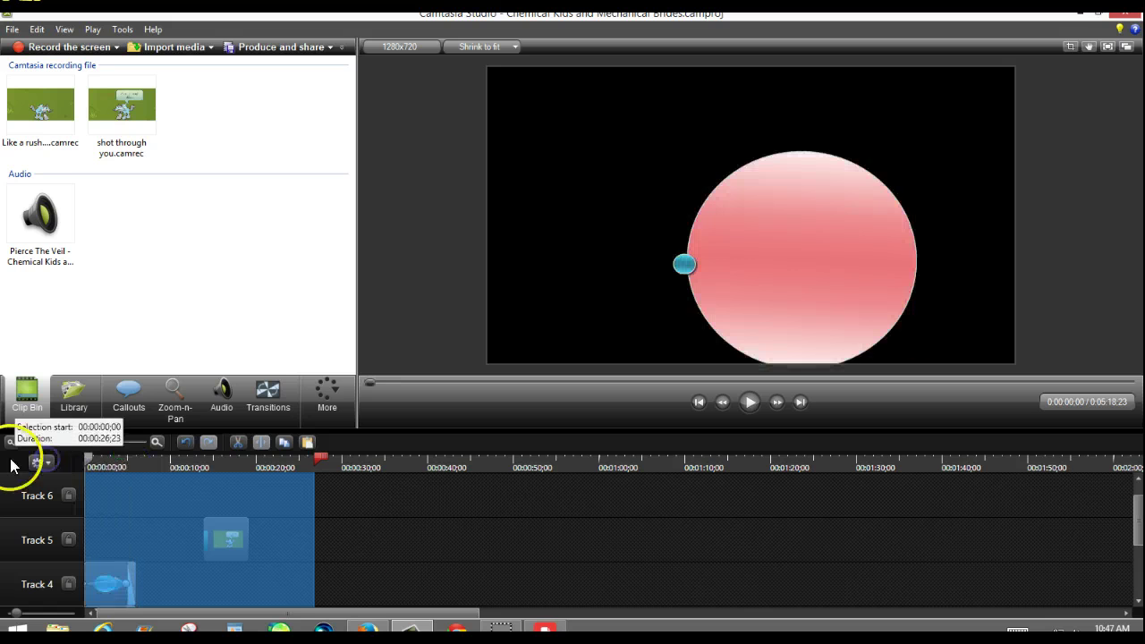
pyautogui.click(148, 576)
pyautogui.rightClick(153, 551)
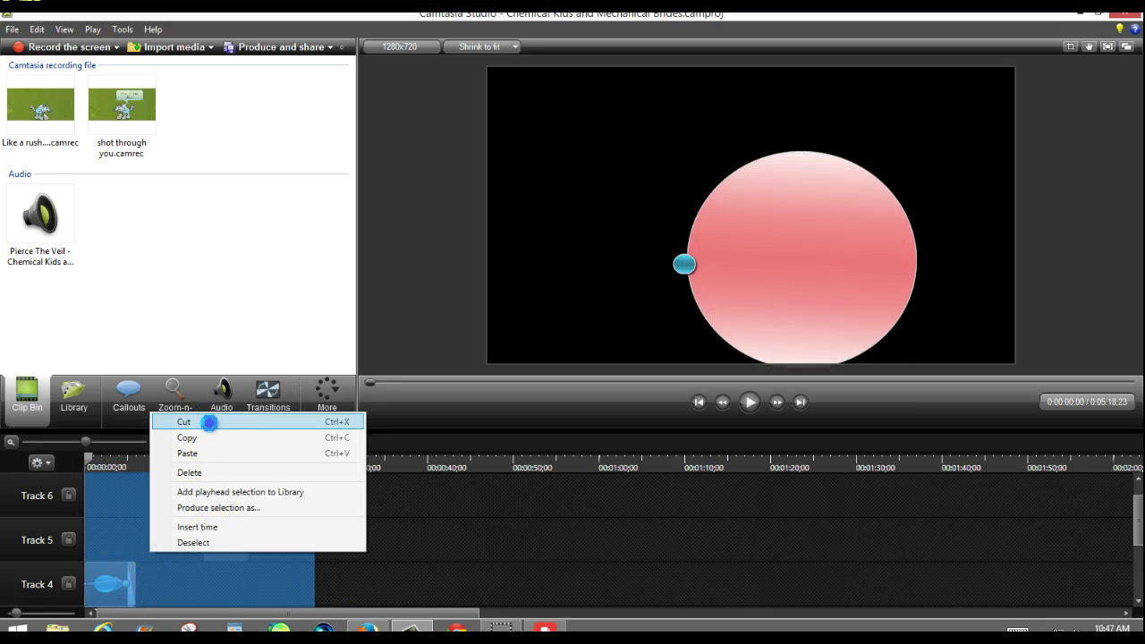
pyautogui.click(173, 421)
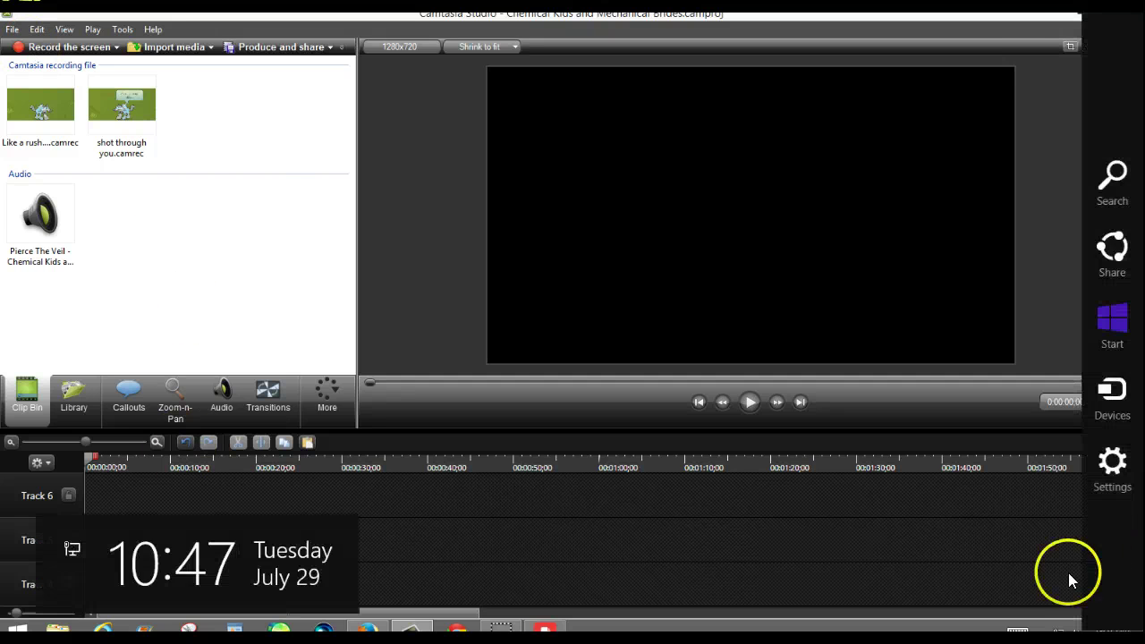
pyautogui.click(1136, 583)
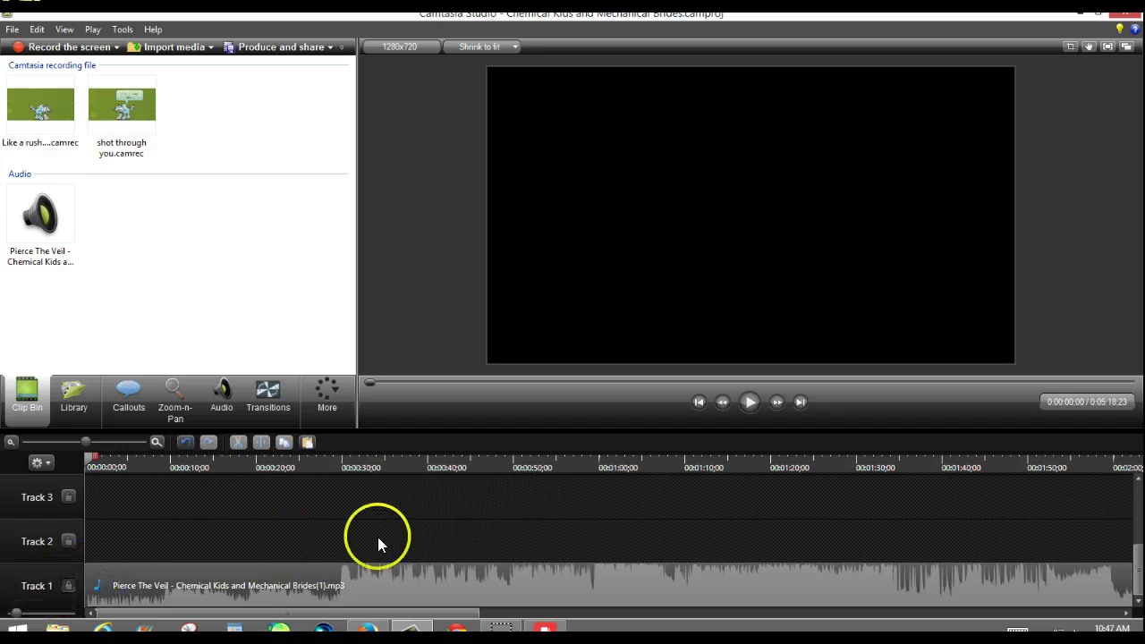
# - Add a new callout and change it into a plain text callout
pyautogui.click(36, 66)
pyautogui.click(25, 82)
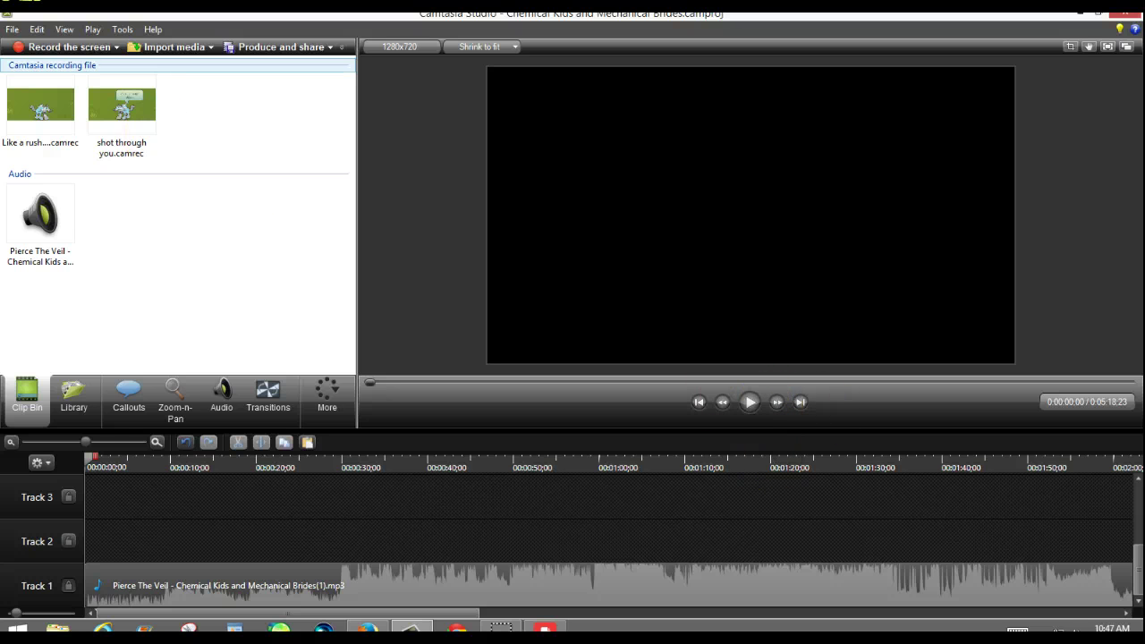
pyautogui.click(130, 410)
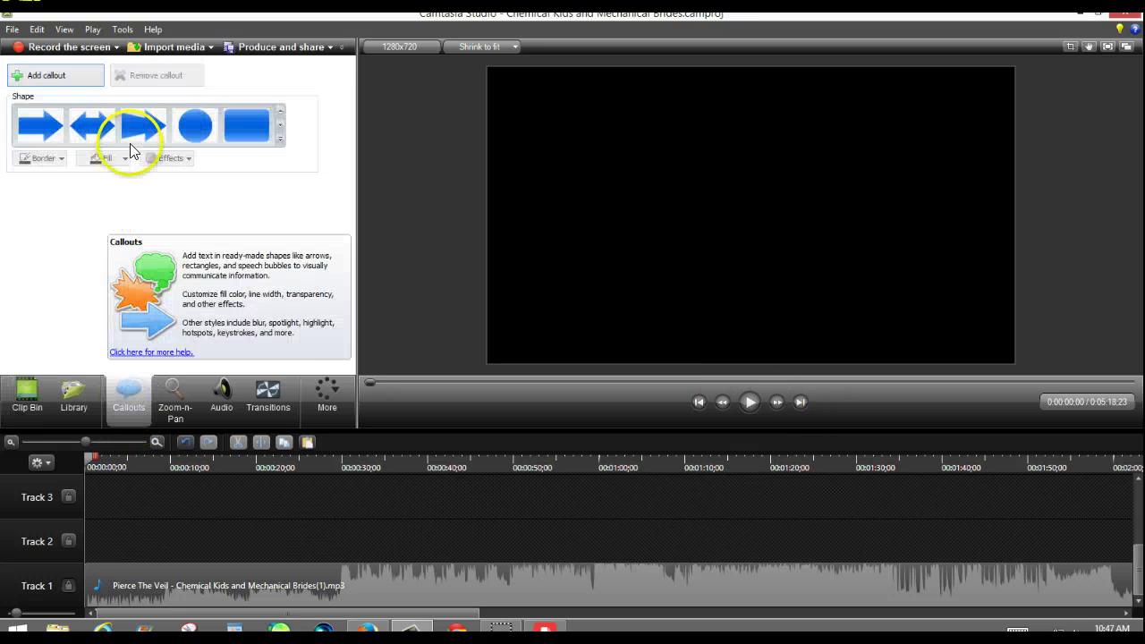
pyautogui.click(43, 71)
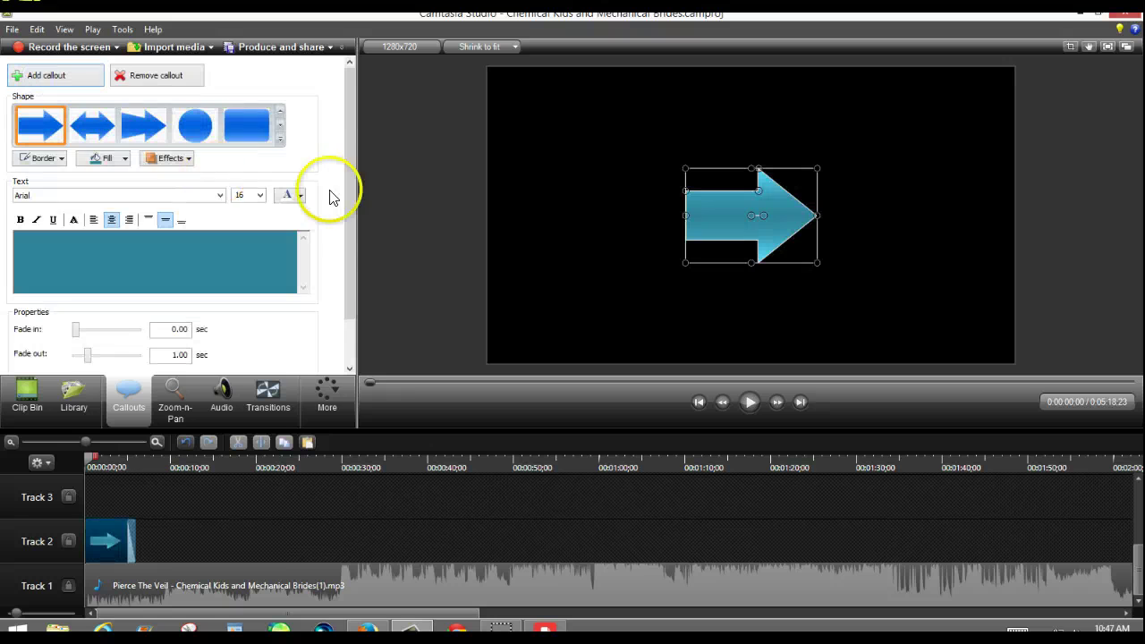
pyautogui.click(282, 141)
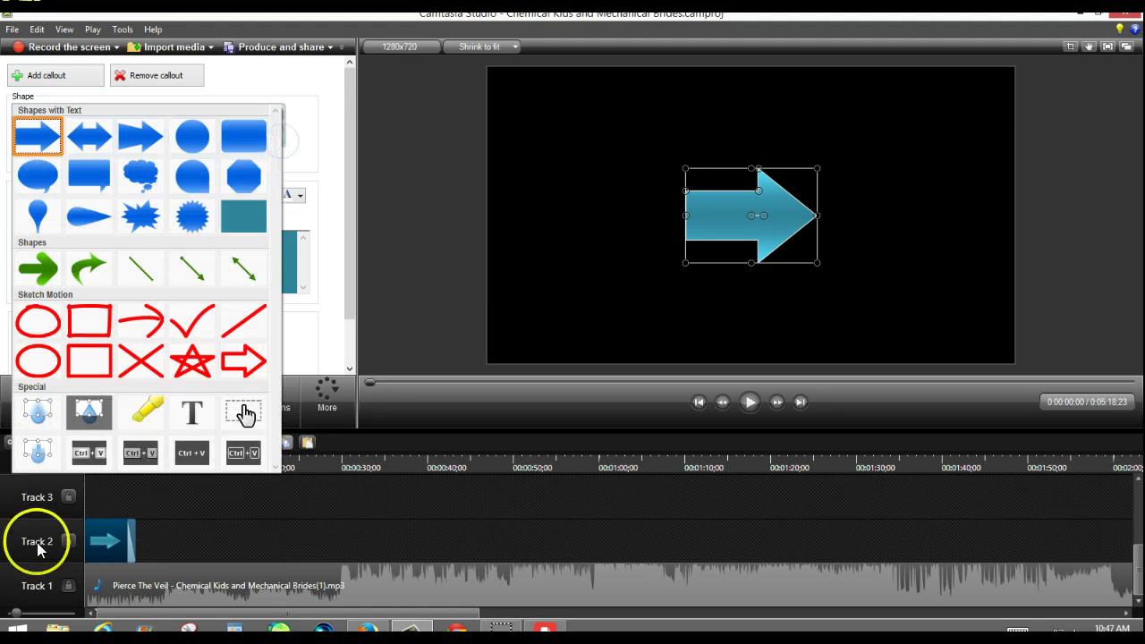
pyautogui.click(190, 420)
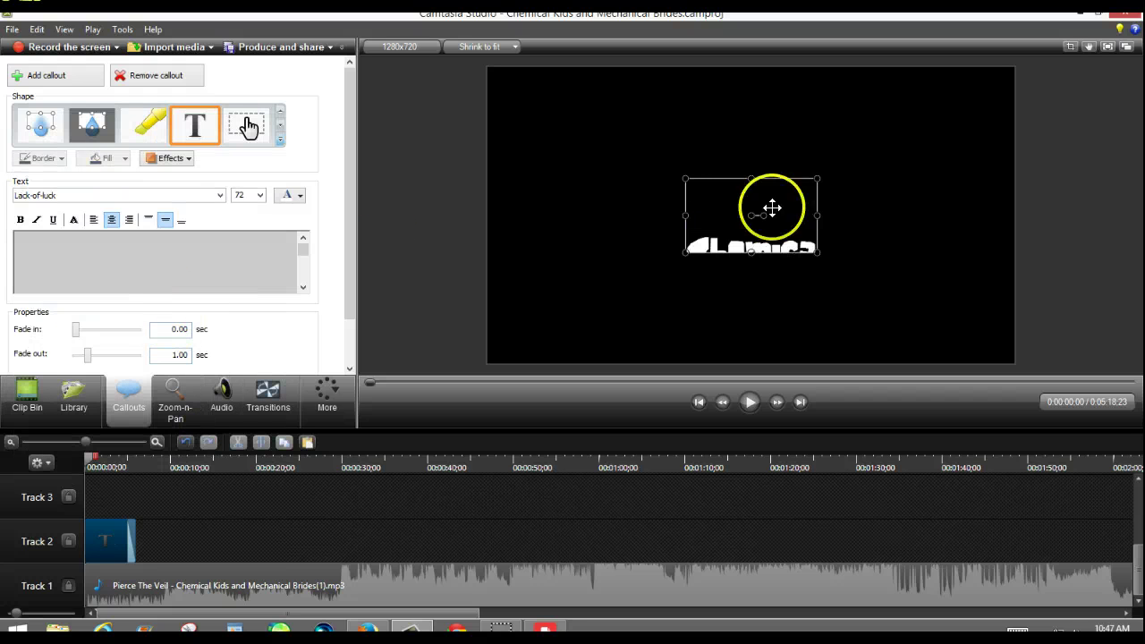
# - Enlarge and reposition the title box so the text wraps onto three lines near centre
pyautogui.moveTo(817, 253); pyautogui.dragTo(930, 353)
pyautogui.moveTo(725, 254); pyautogui.dragTo(693, 198)
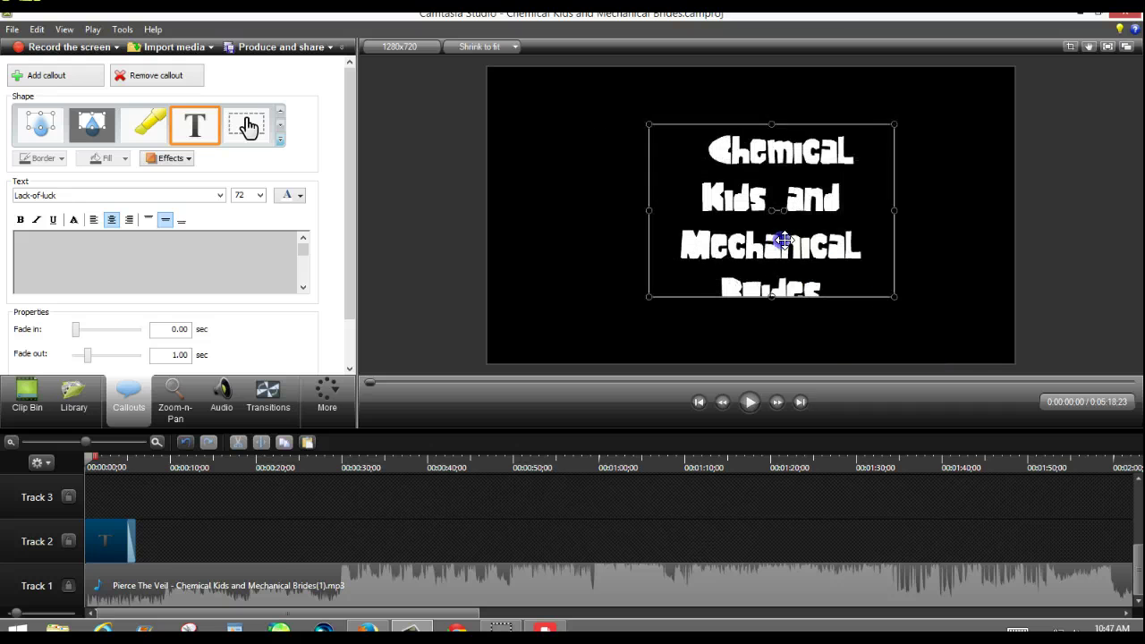
pyautogui.moveTo(898, 300); pyautogui.dragTo(925, 330)
pyautogui.moveTo(828, 281); pyautogui.dragTo(780, 251)
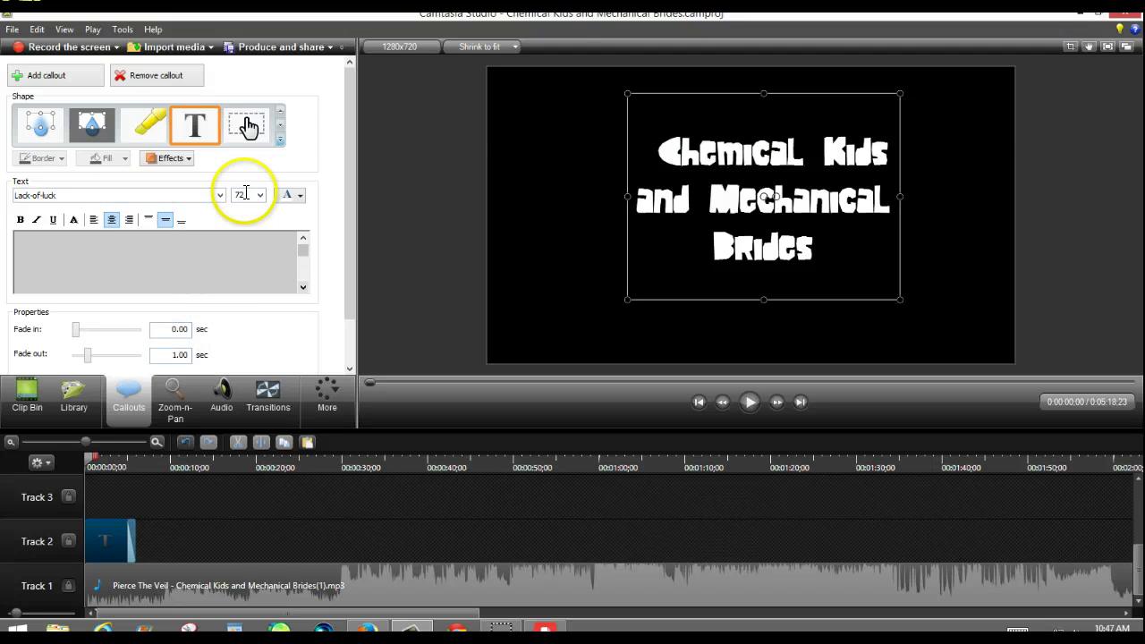
# - Append ' AJMV' to the title text, nudge the callout slightly, and deselect it
pyautogui.click(303, 288)
pyautogui.click(303, 288)
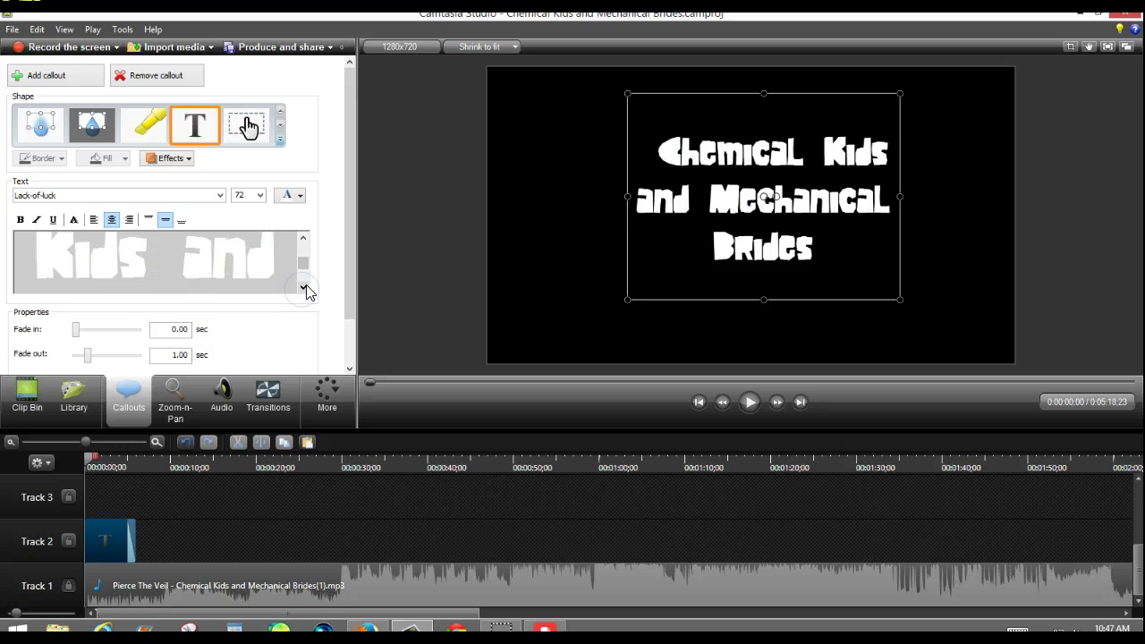
pyautogui.click(303, 288)
pyautogui.click(305, 286)
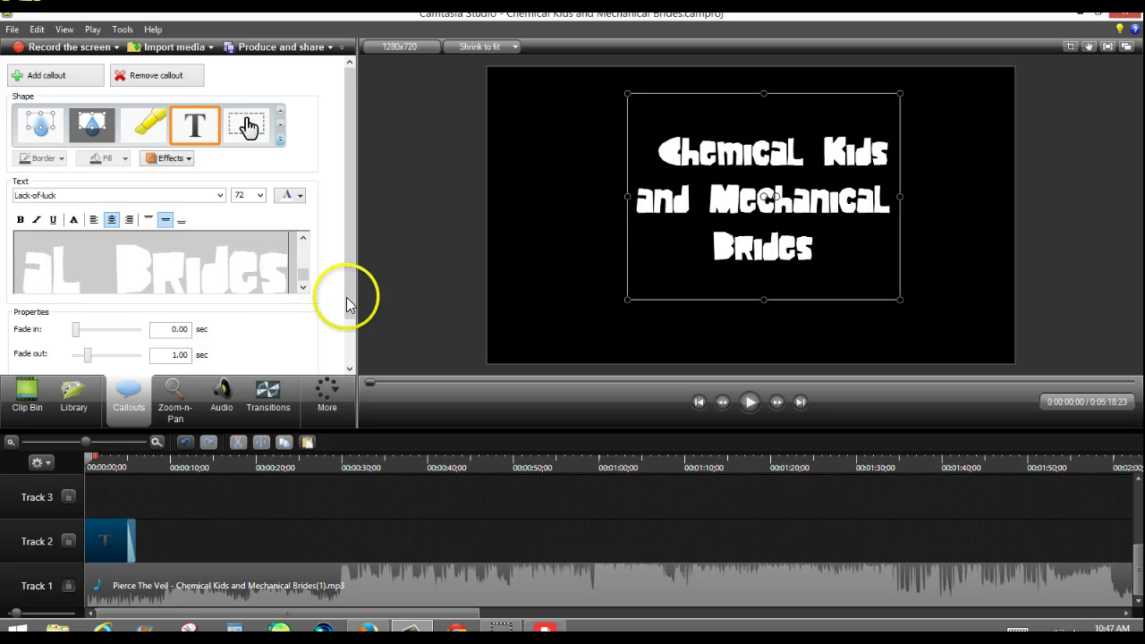
pyautogui.write('AJMV')
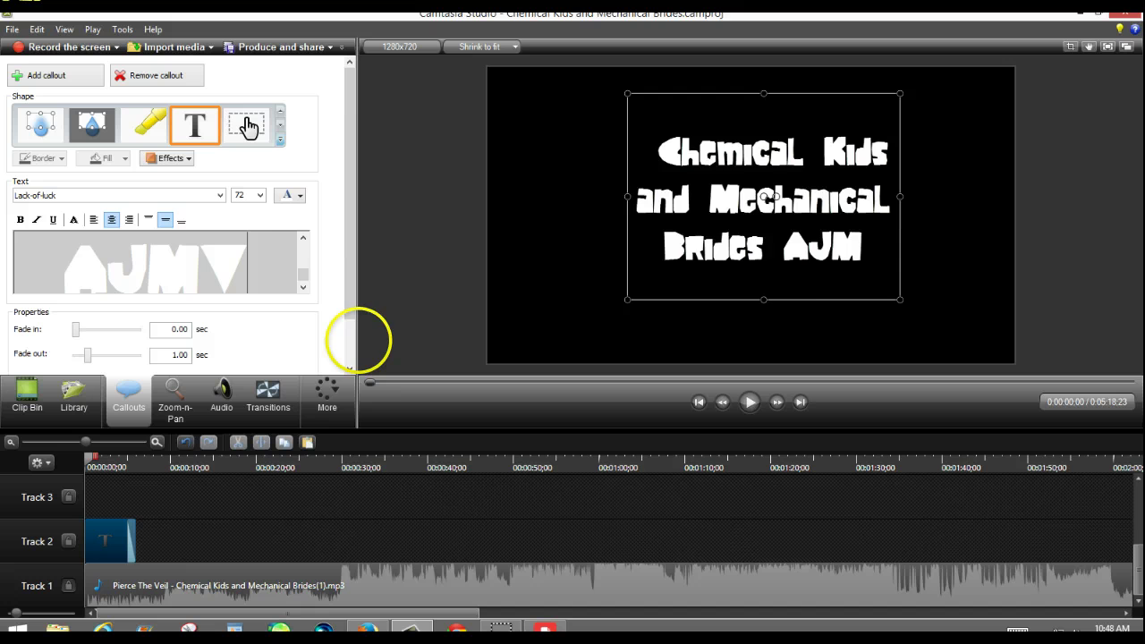
pyautogui.moveTo(804, 240); pyautogui.dragTo(755, 243)
pyautogui.click(680, 284)
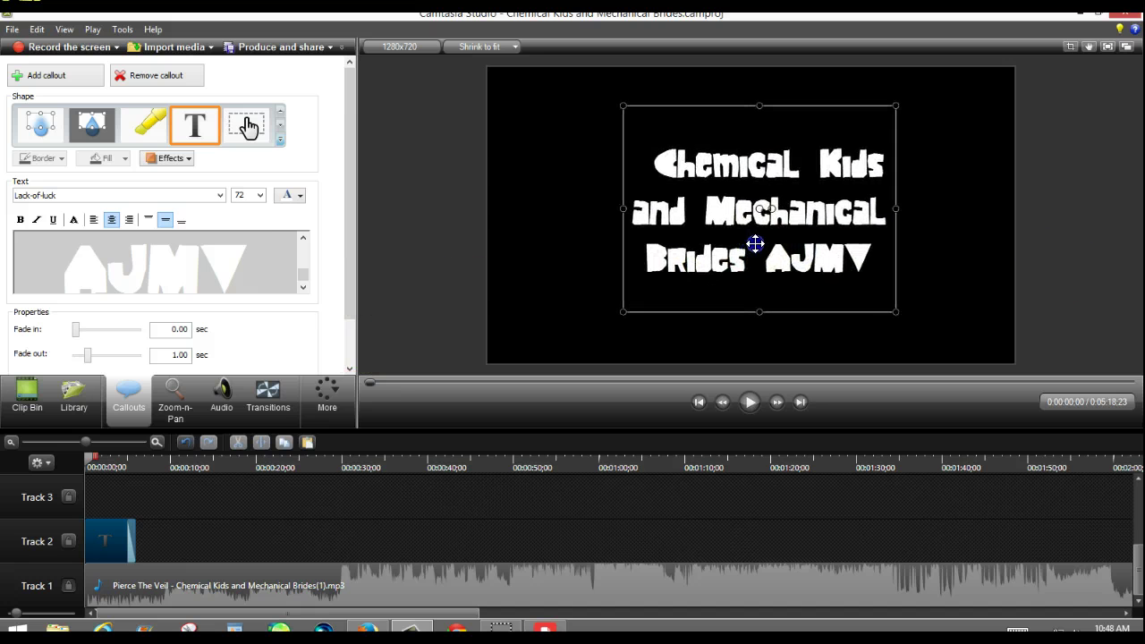
pyautogui.click(1084, 225)
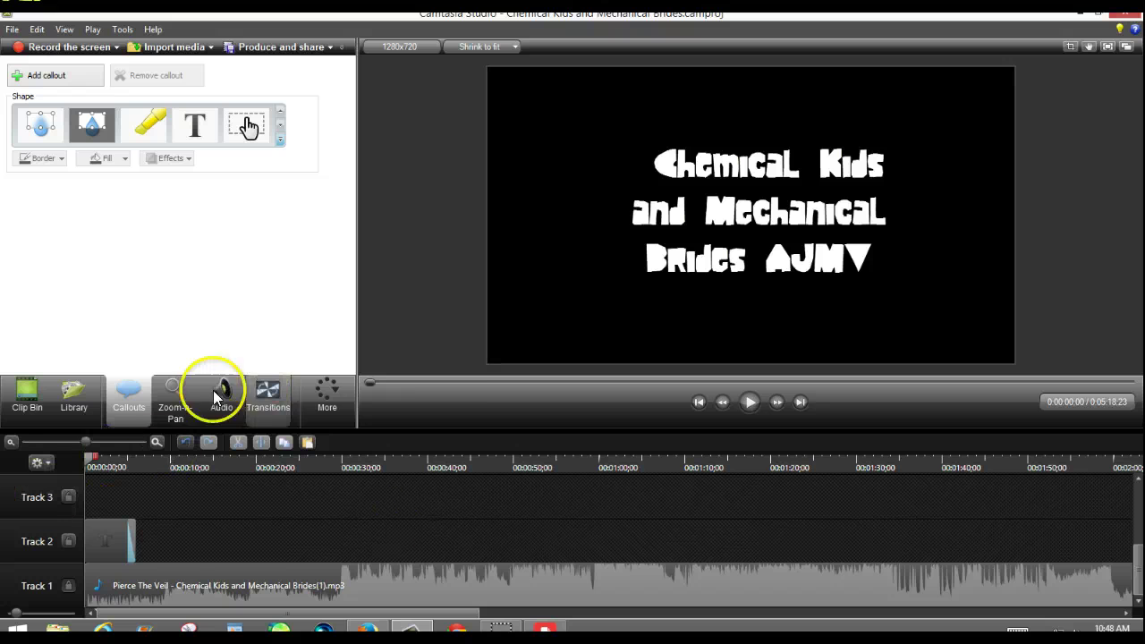
# - Set the Zoom-n-Pan view on the title and add a zoom-in animation to the title clip
pyautogui.click(169, 413)
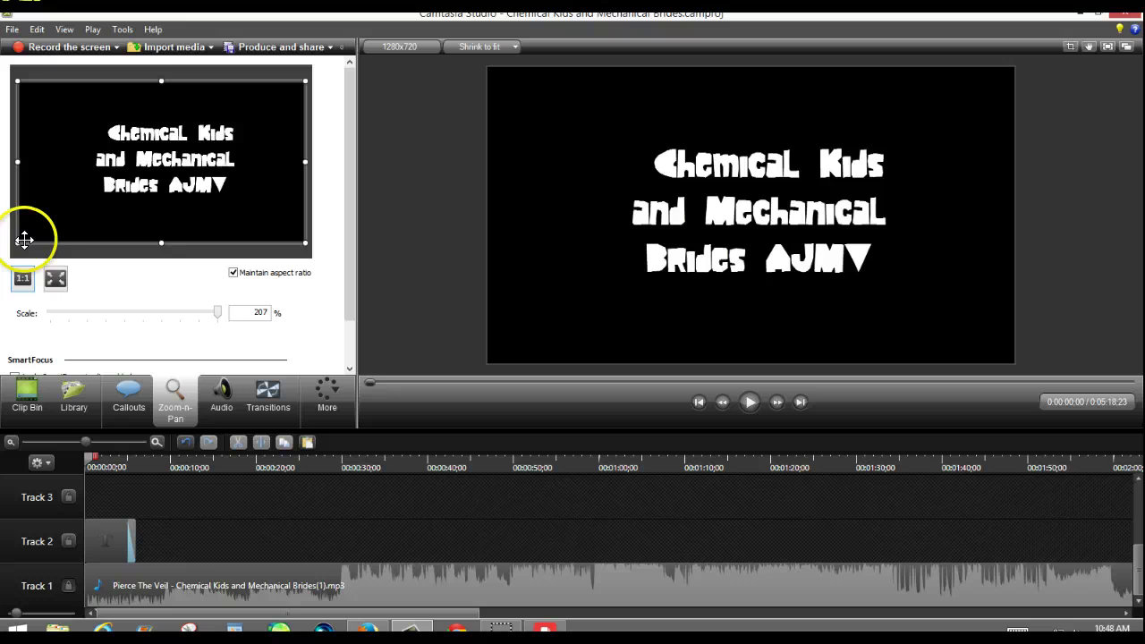
pyautogui.moveTo(21, 241); pyautogui.dragTo(28, 224)
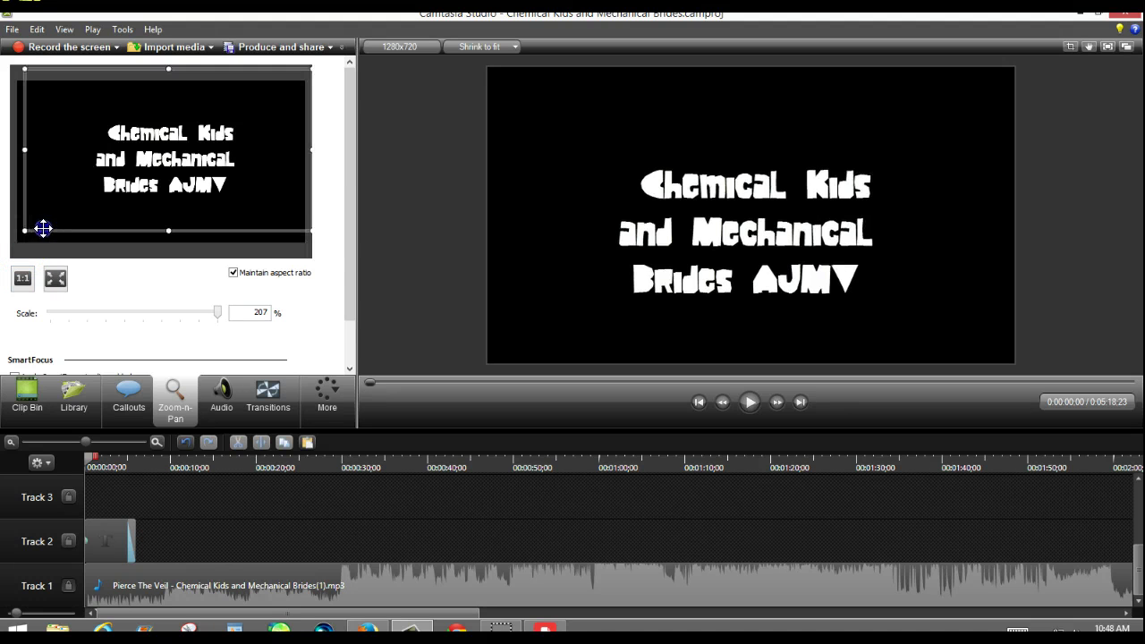
pyautogui.moveTo(142, 223); pyautogui.dragTo(64, 223)
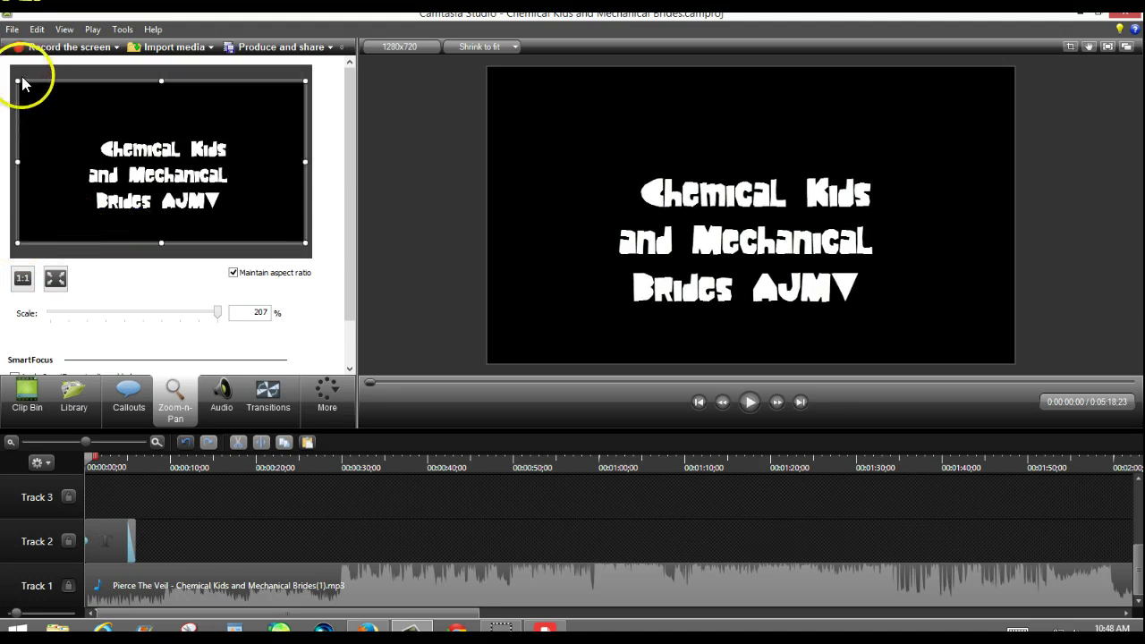
pyautogui.moveTo(19, 84); pyautogui.dragTo(95, 173)
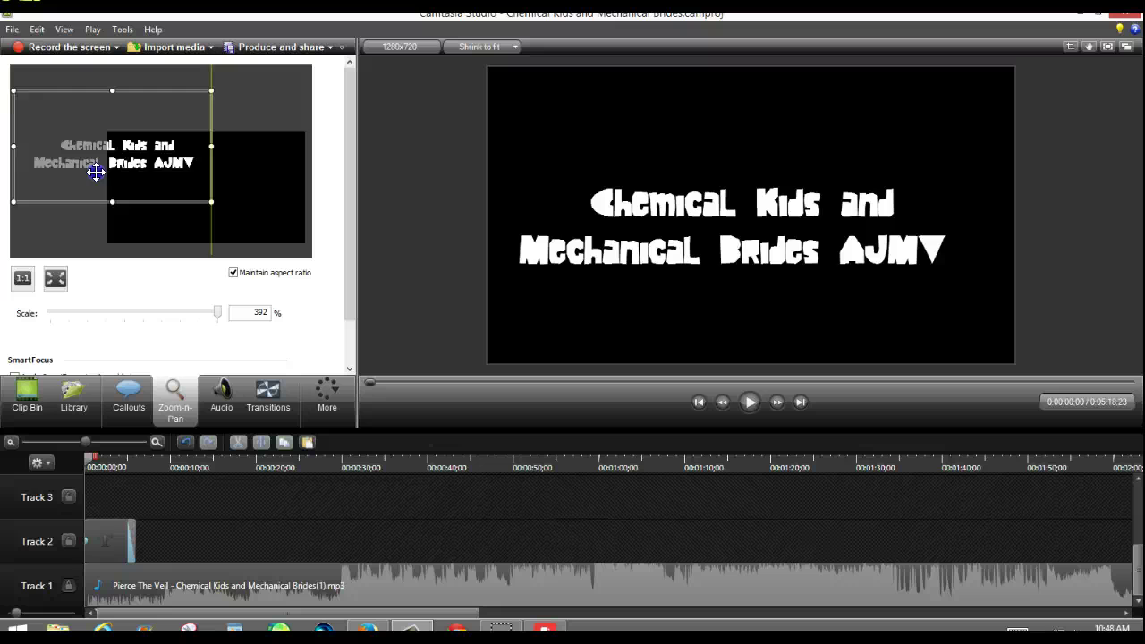
pyautogui.click(111, 558)
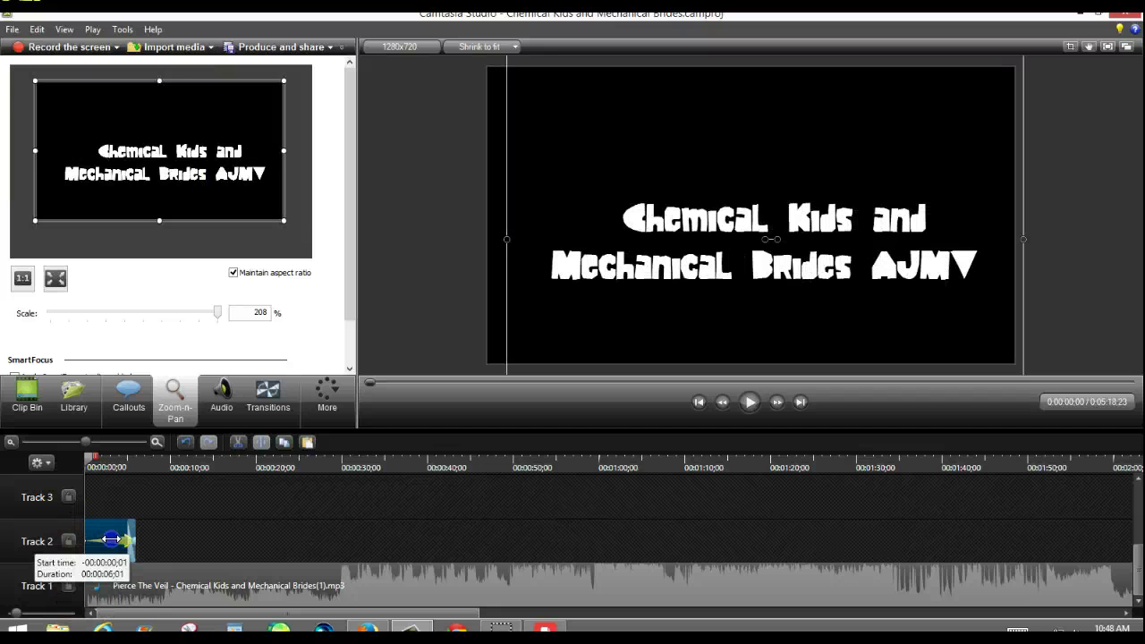
pyautogui.click(154, 544)
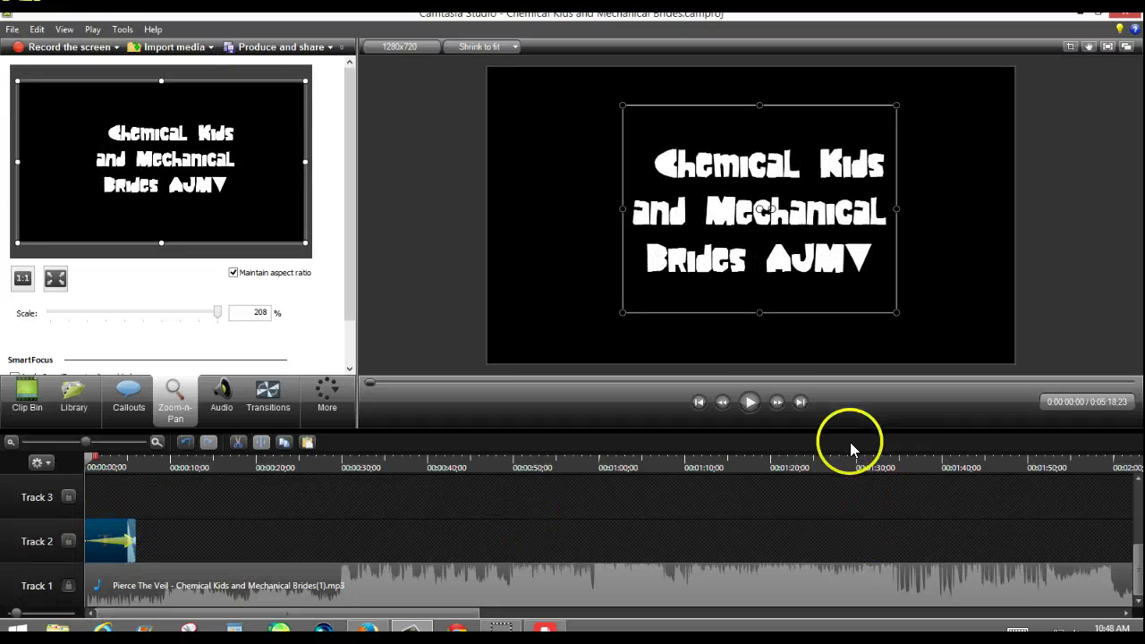
# - Play and stop the preview to check the zoom, then show the Clip Bin media
pyautogui.click(747, 408)
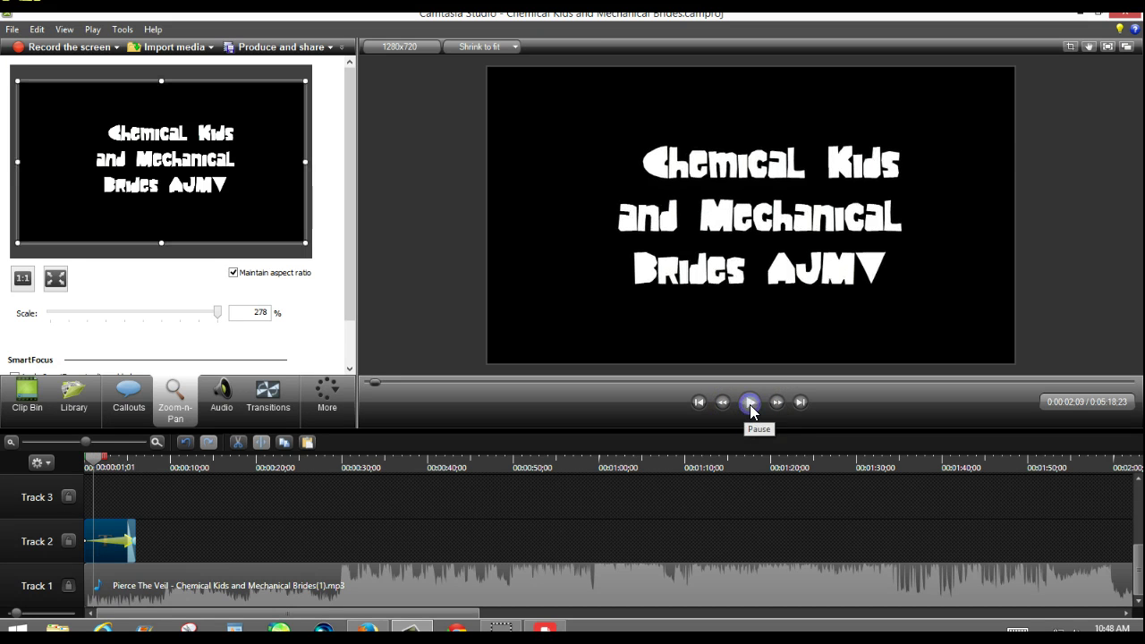
pyautogui.click(750, 403)
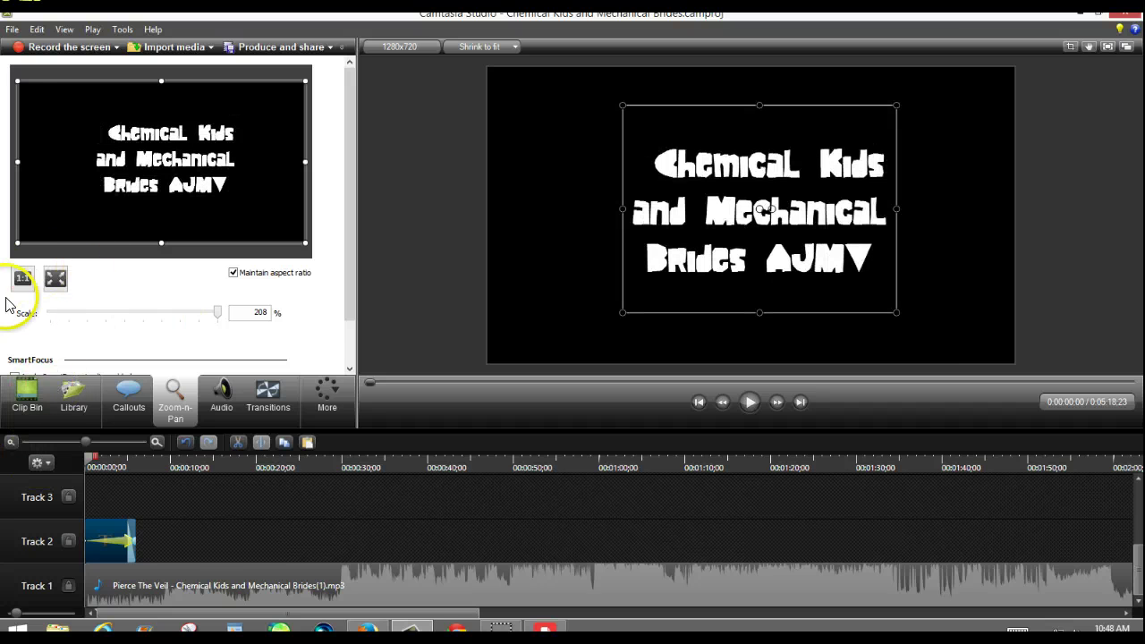
pyautogui.click(34, 407)
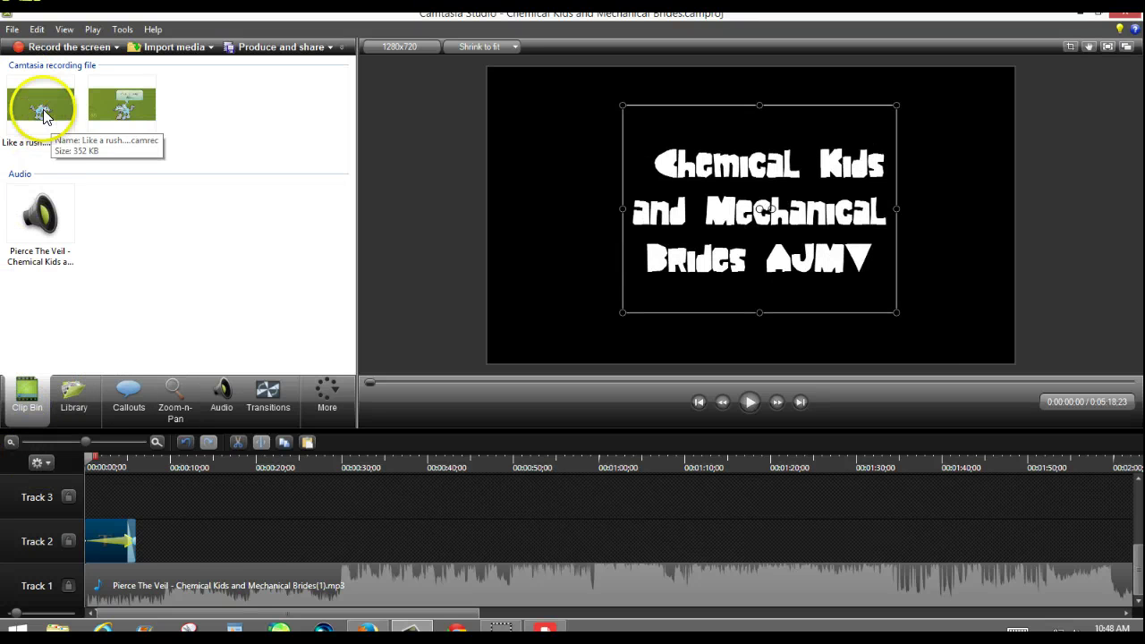
# - Drop the Animal Jam recording onto Track 2 and cut the title callout
pyautogui.moveTo(49, 122); pyautogui.dragTo(167, 542)
pyautogui.click(165, 218)
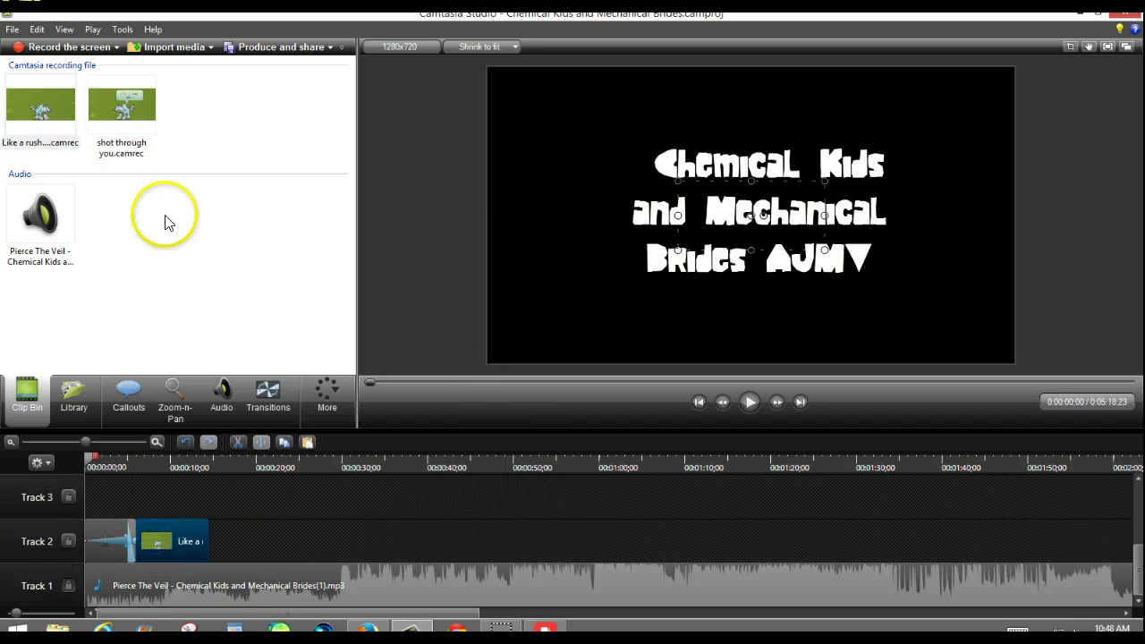
pyautogui.click(106, 544)
pyautogui.rightClick(104, 546)
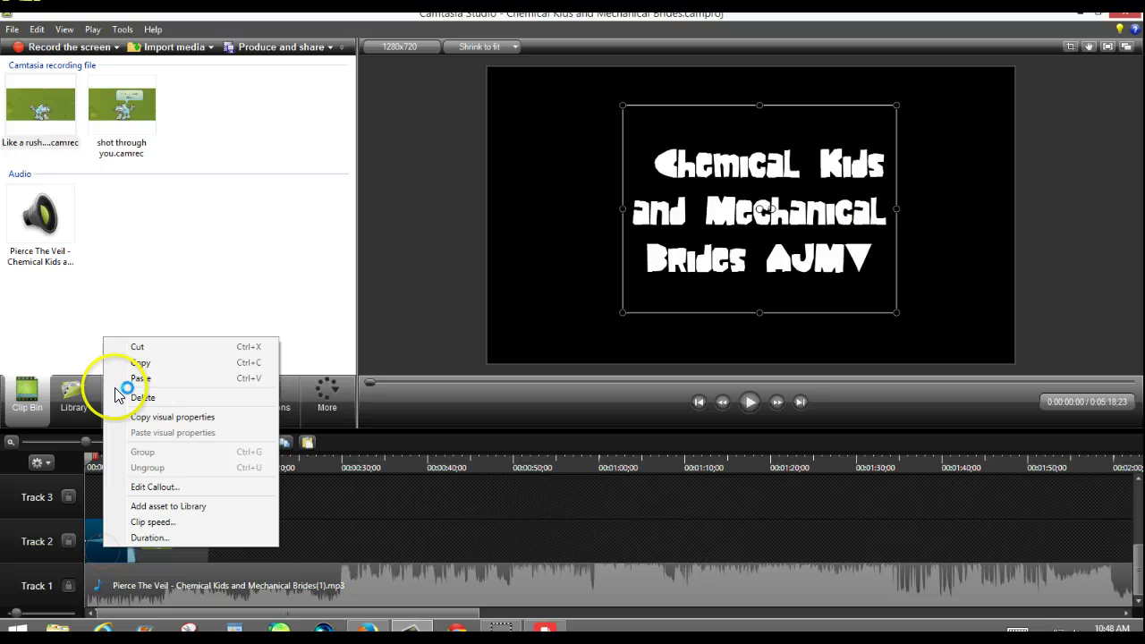
pyautogui.click(136, 347)
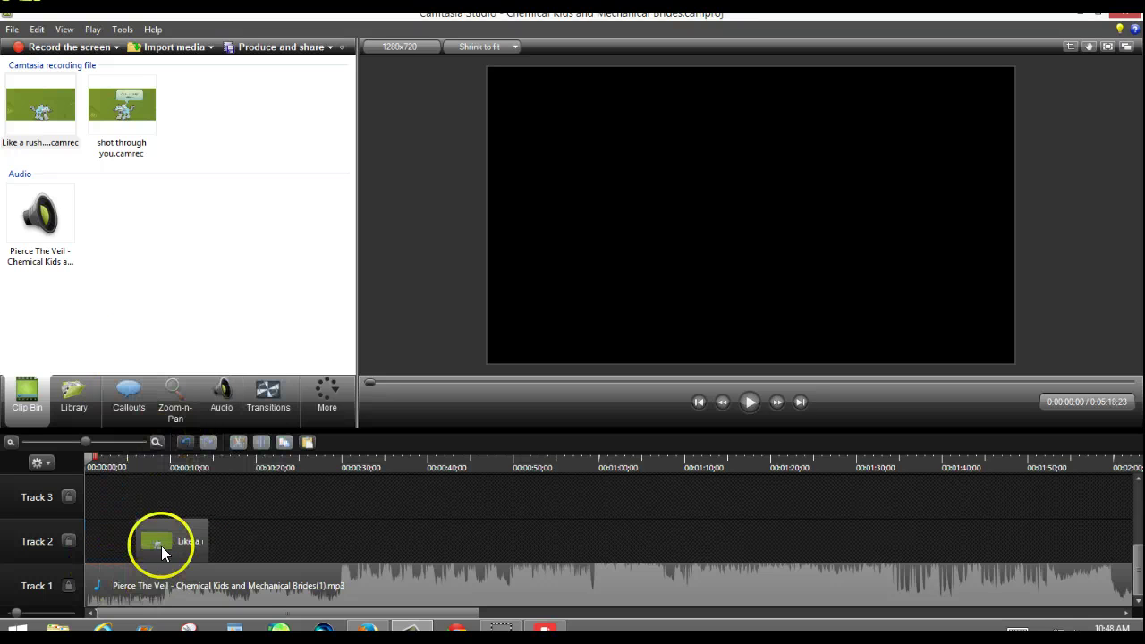
# - Slide the recording to the start of Track 2 and enlarge it to fill the frame
pyautogui.moveTo(158, 542); pyautogui.dragTo(87, 539)
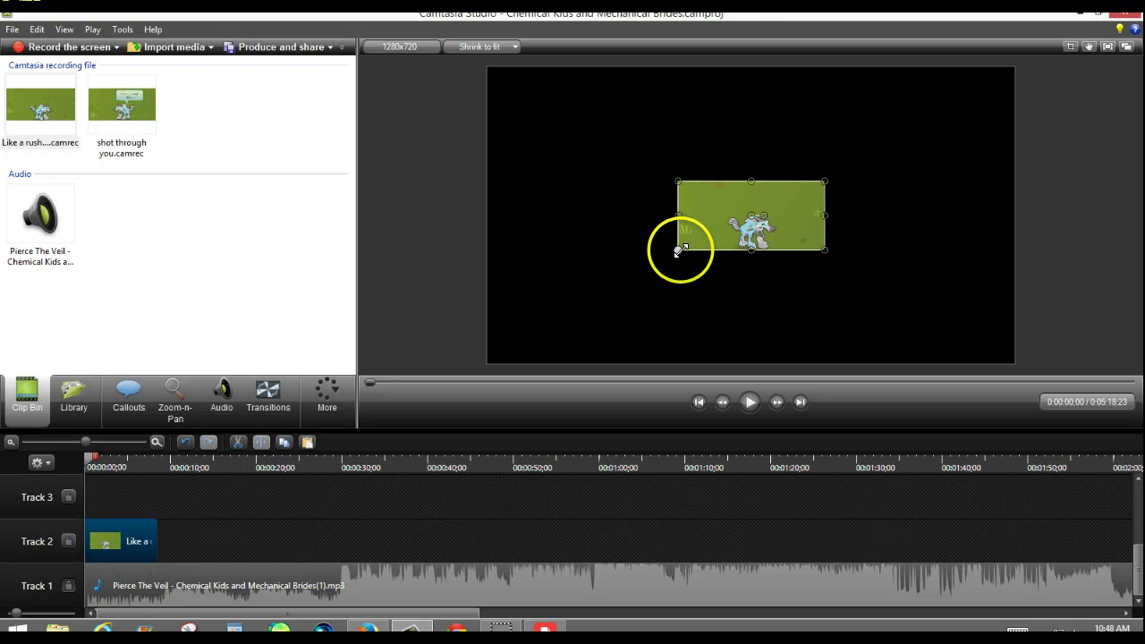
pyautogui.moveTo(656, 262); pyautogui.dragTo(506, 363)
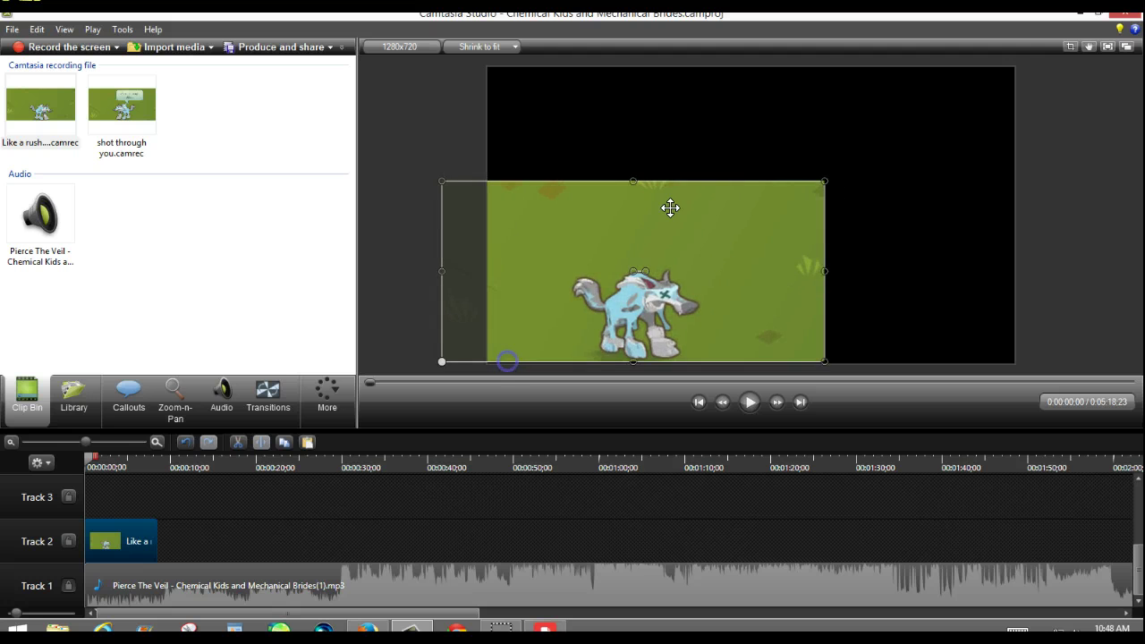
pyautogui.moveTo(843, 168); pyautogui.dragTo(1048, 56)
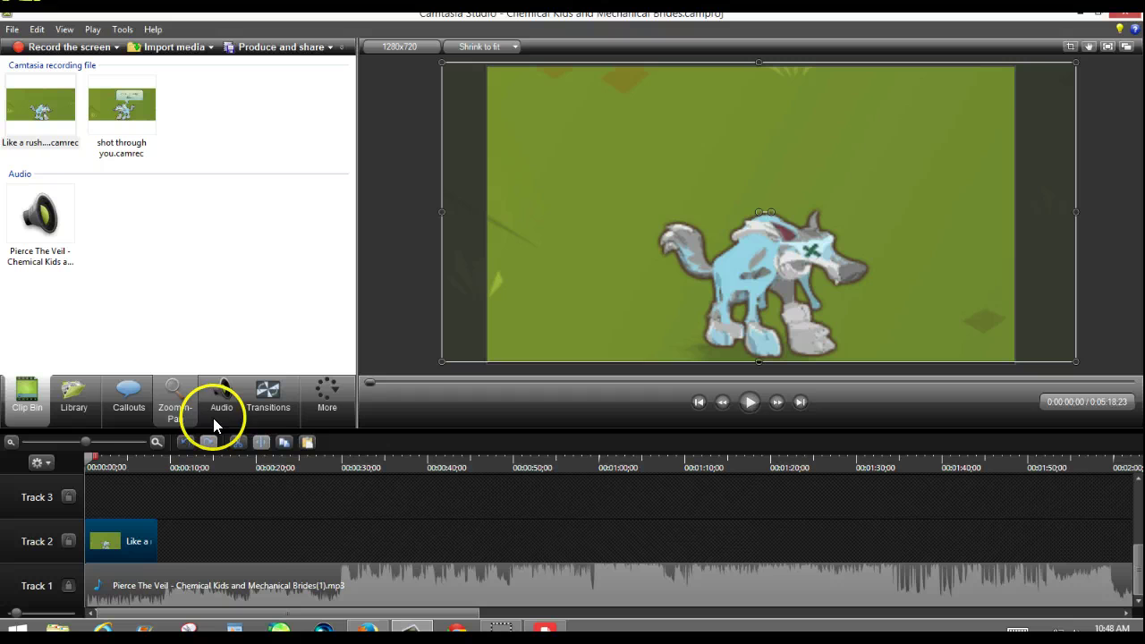
# - Key out the clip's green backdrop with Remove a color, then shift the wolf left
pyautogui.click(325, 410)
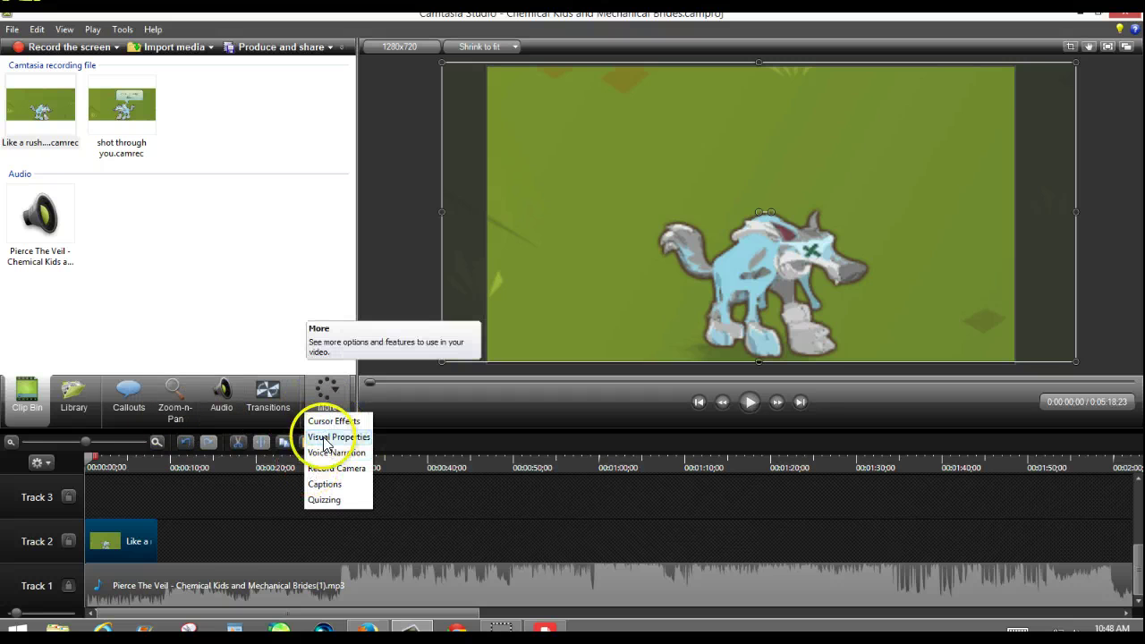
pyautogui.click(327, 437)
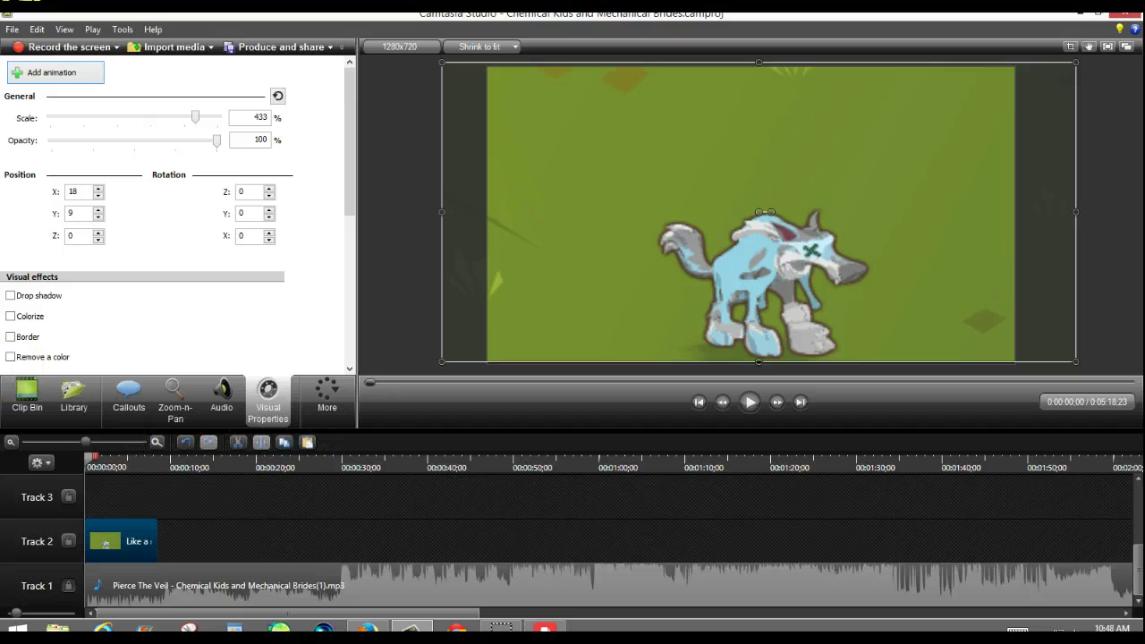
pyautogui.click(11, 357)
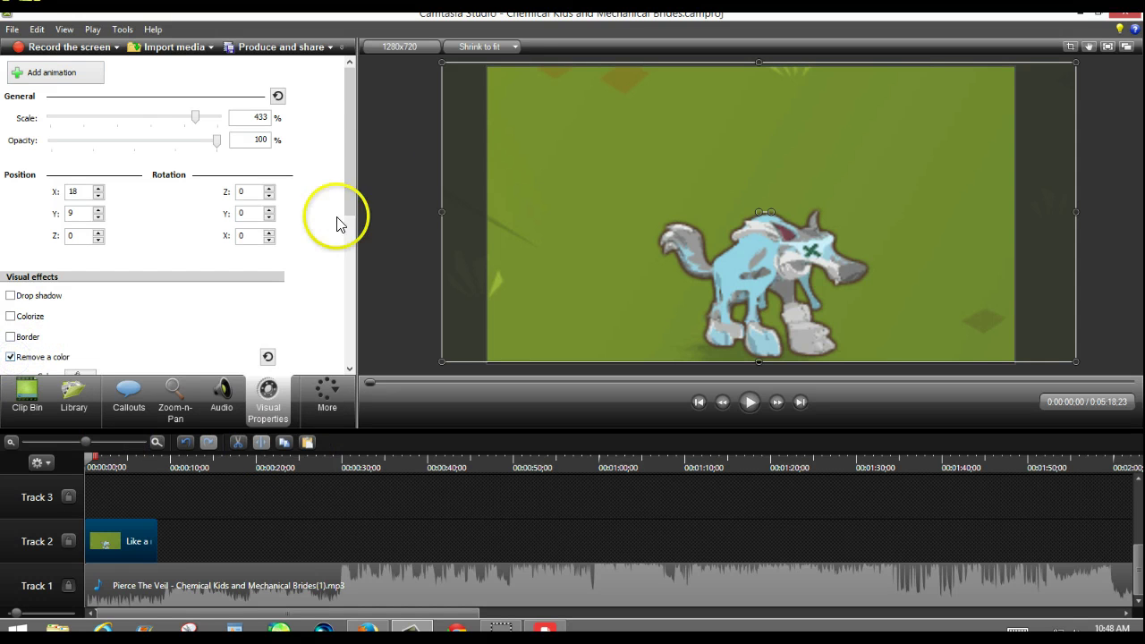
pyautogui.moveTo(350, 158); pyautogui.dragTo(334, 245)
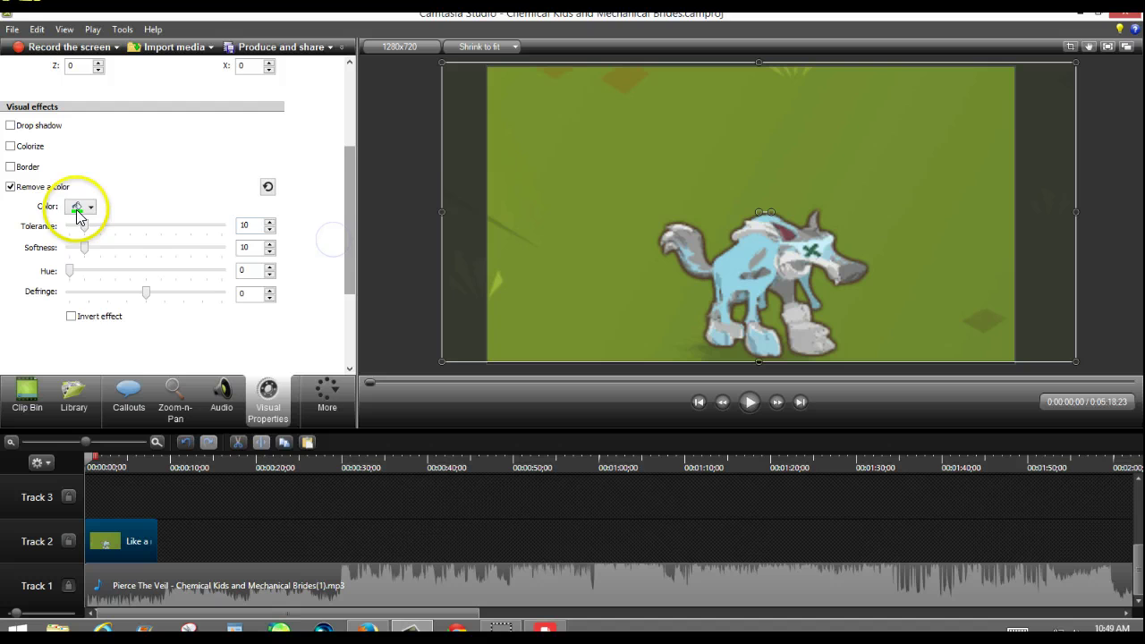
pyautogui.click(85, 205)
pyautogui.click(110, 307)
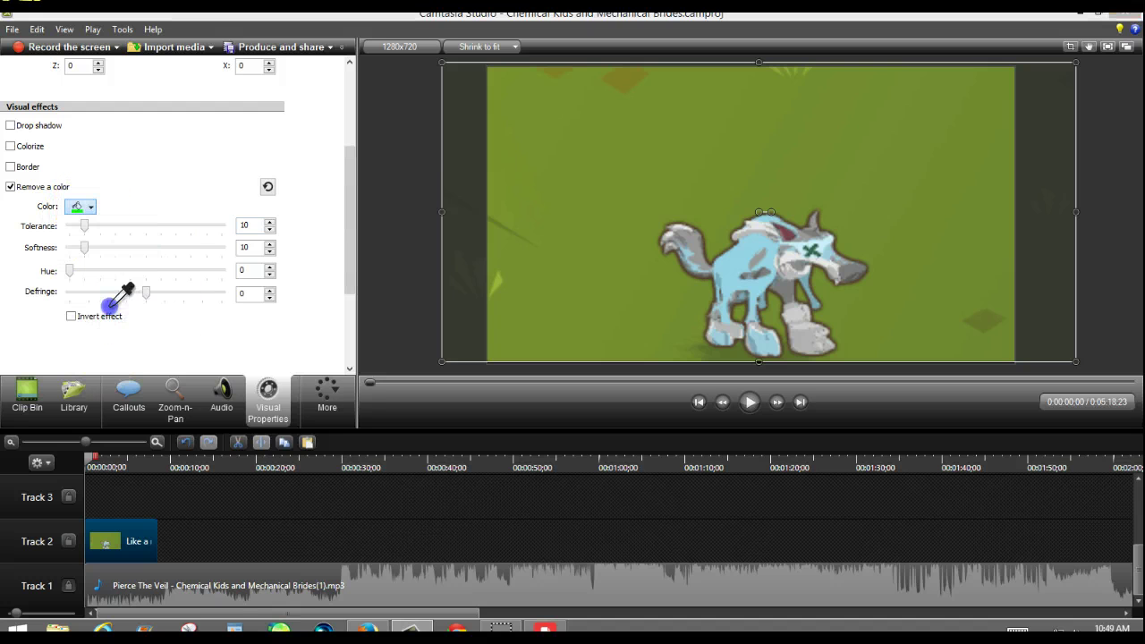
pyautogui.click(683, 152)
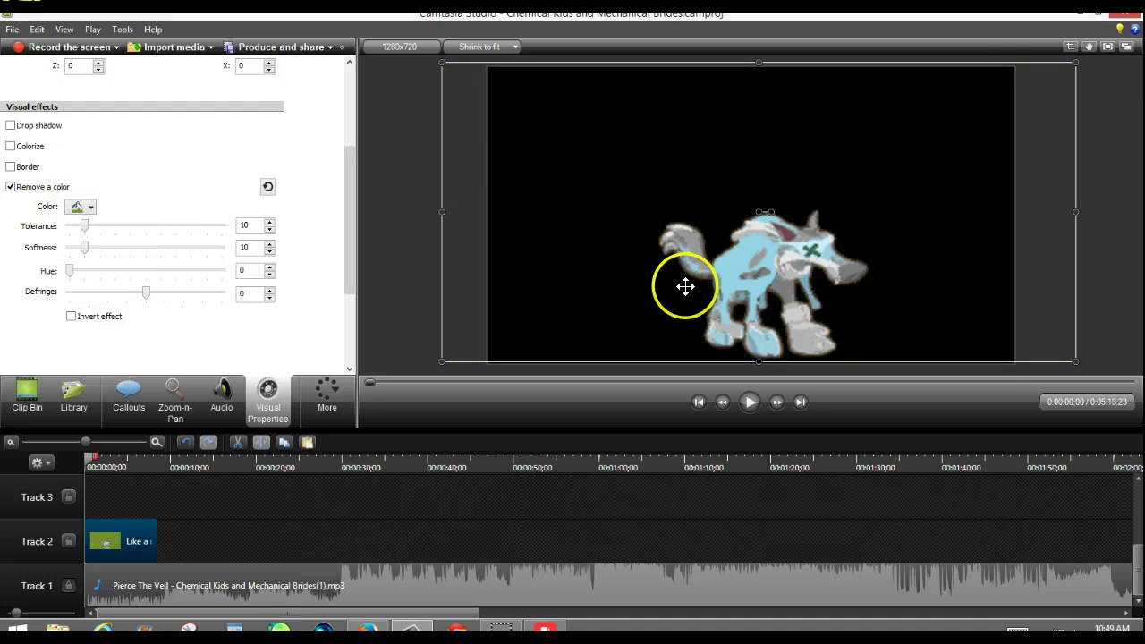
pyautogui.moveTo(685, 286); pyautogui.dragTo(604, 266)
pyautogui.click(1059, 234)
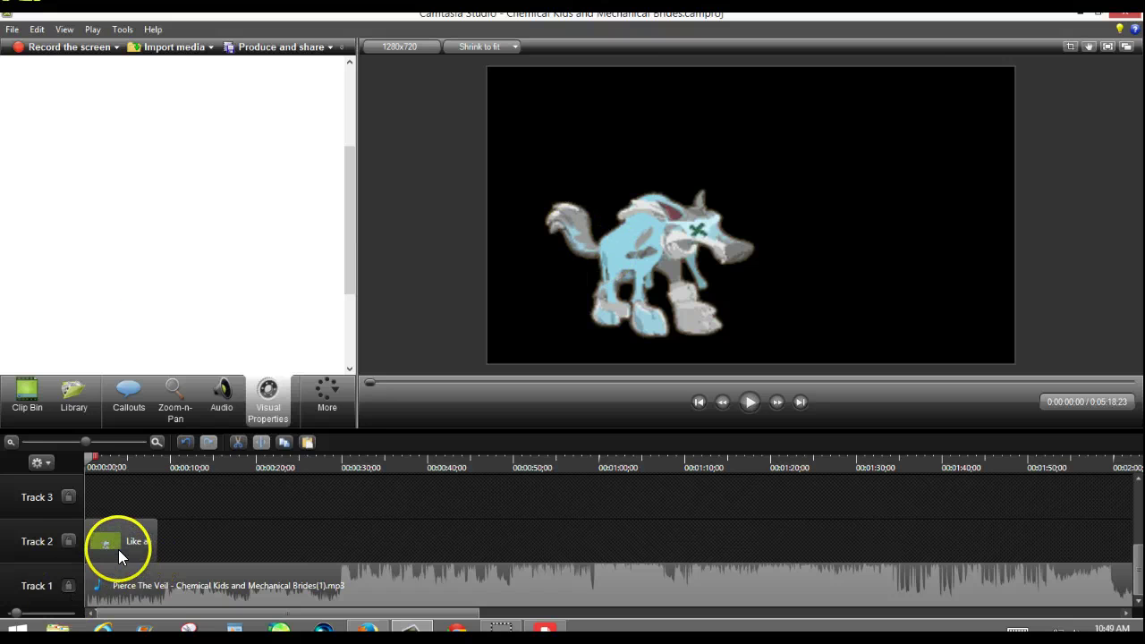
# - Move the Animal Jam clip up to Track 3 and preview it
pyautogui.moveTo(118, 550); pyautogui.dragTo(93, 511)
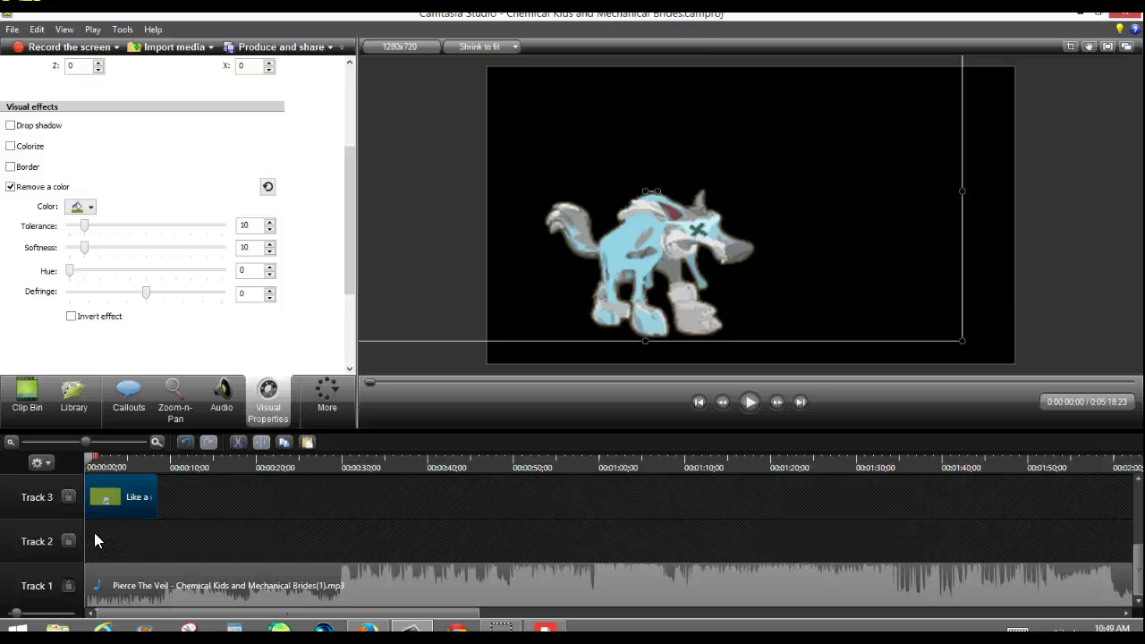
pyautogui.click(750, 402)
pyautogui.click(749, 402)
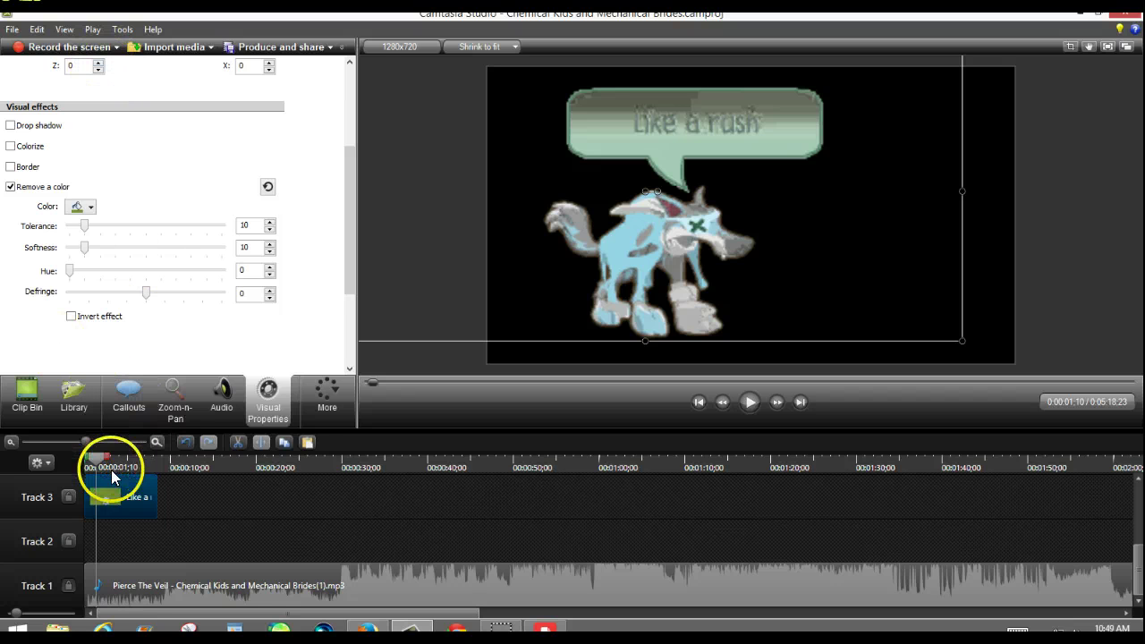
# - Lengthen the wolf clip's Zoom-n-Pan animation, preview it, and rewind to 0:00
pyautogui.click(174, 401)
pyautogui.moveTo(222, 172); pyautogui.dragTo(161, 165)
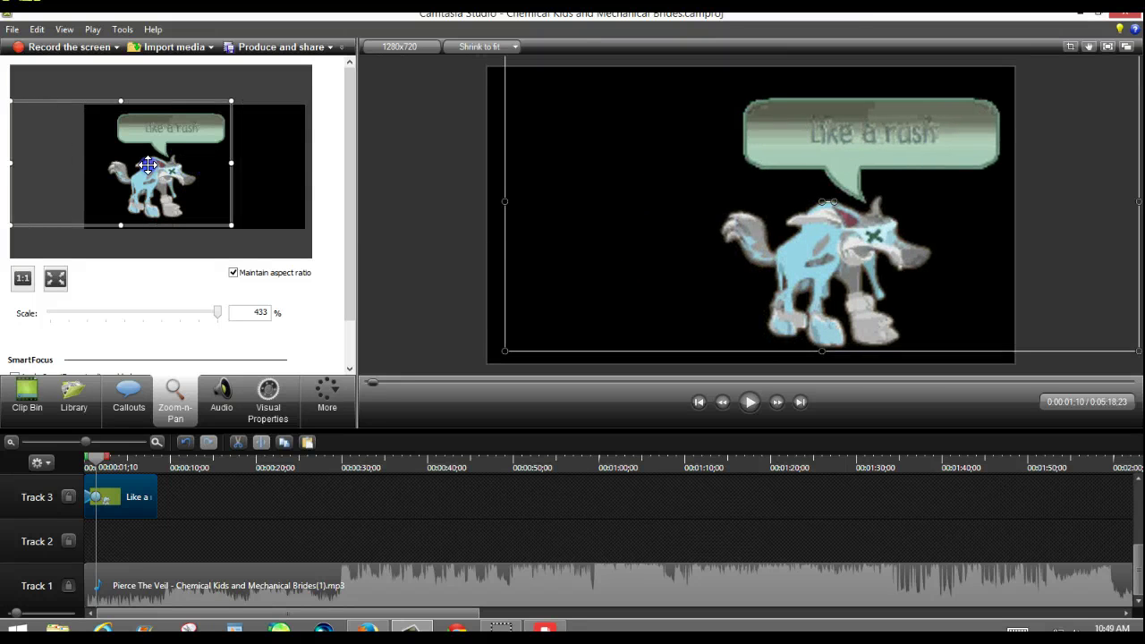
pyautogui.moveTo(91, 496); pyautogui.dragTo(89, 463)
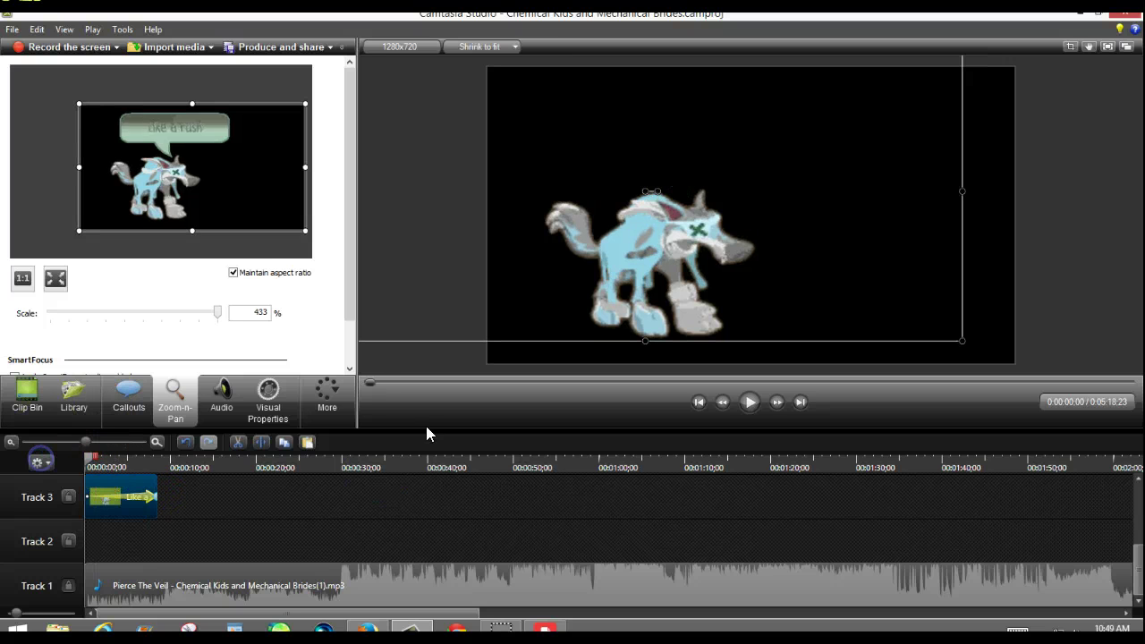
pyautogui.click(750, 402)
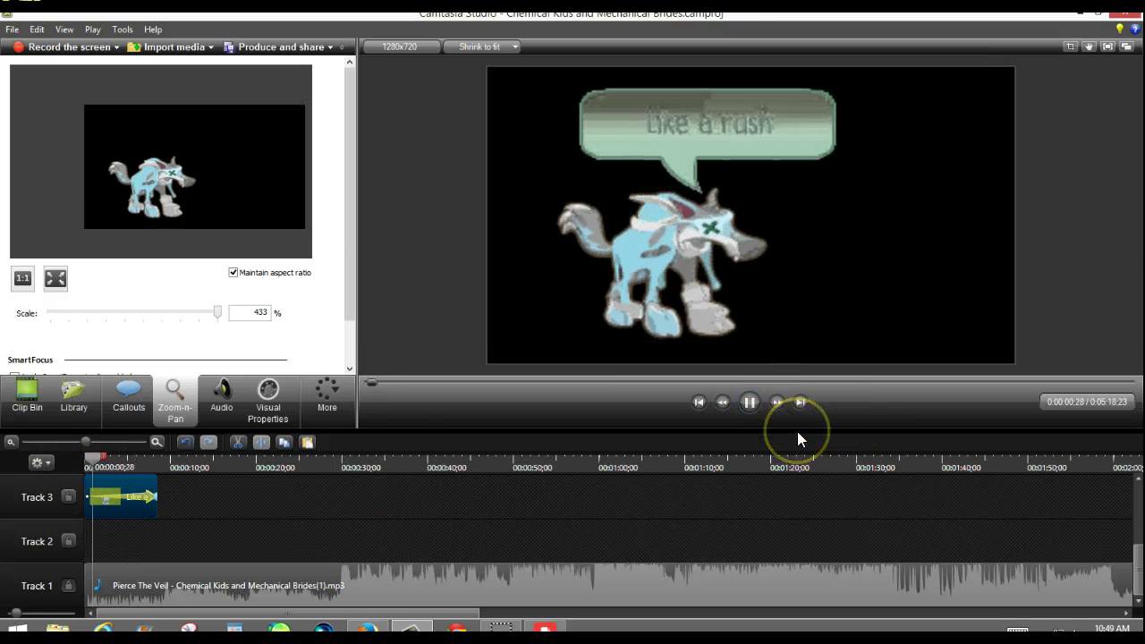
pyautogui.click(750, 401)
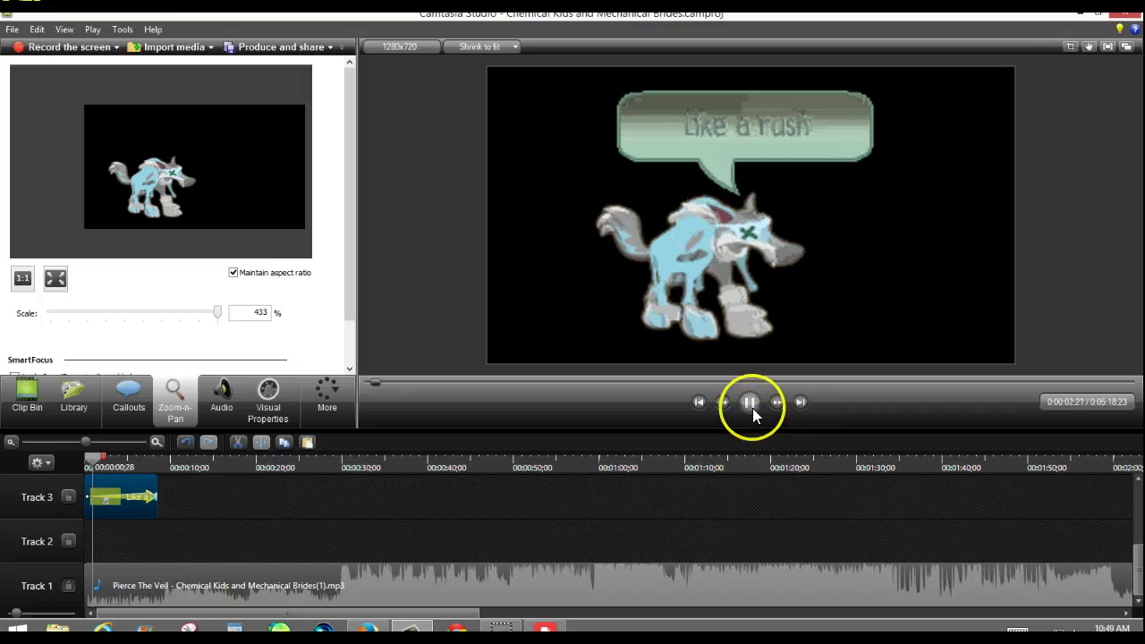
pyautogui.click(880, 52)
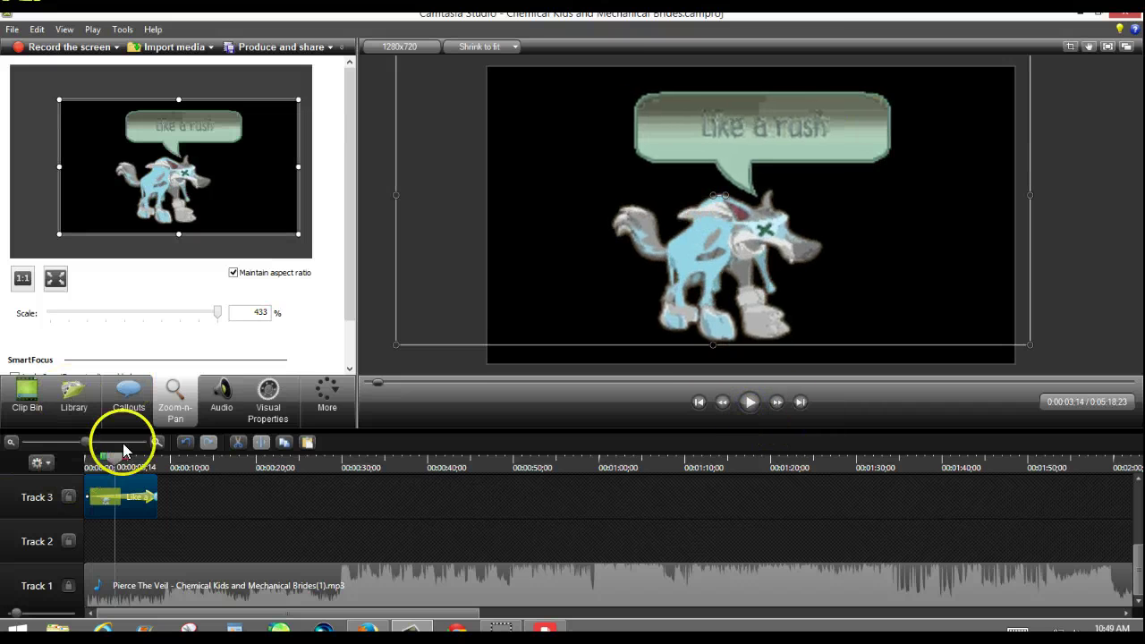
pyautogui.moveTo(93, 460); pyautogui.dragTo(88, 460)
pyautogui.click(151, 563)
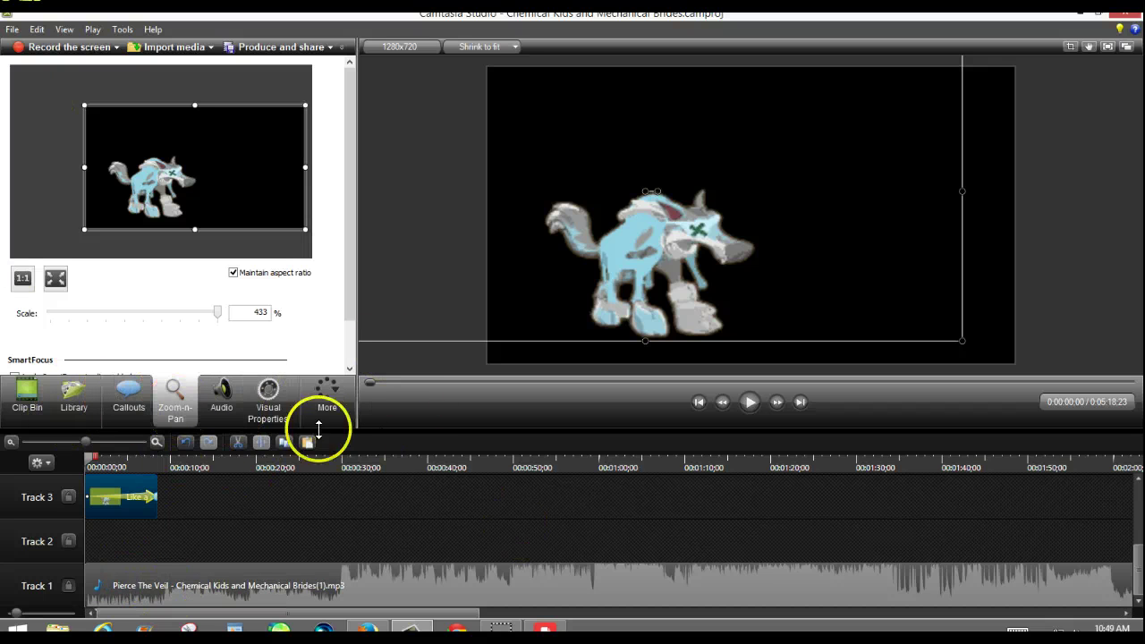
# - Add a callout, turn it into a round circle shape, and fill it white
pyautogui.click(132, 407)
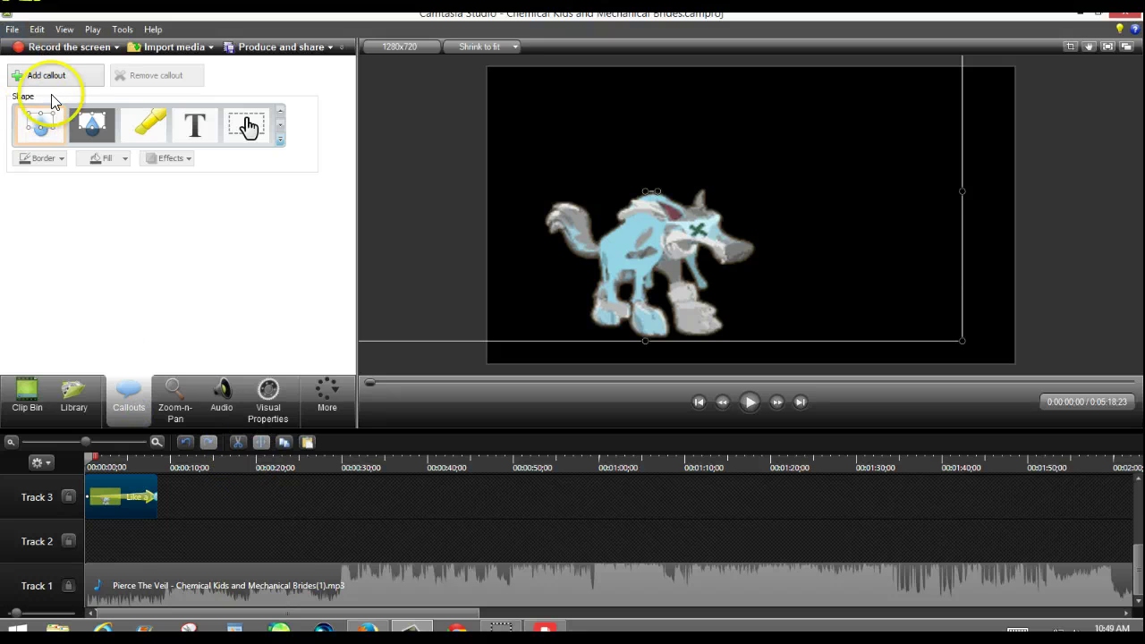
pyautogui.click(76, 75)
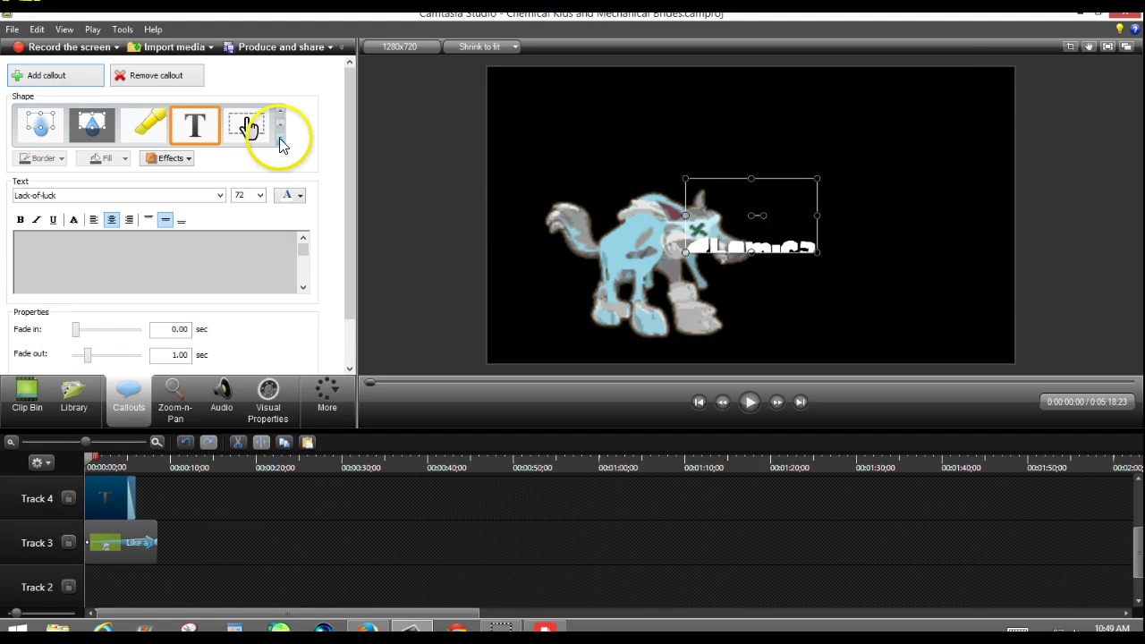
pyautogui.click(280, 139)
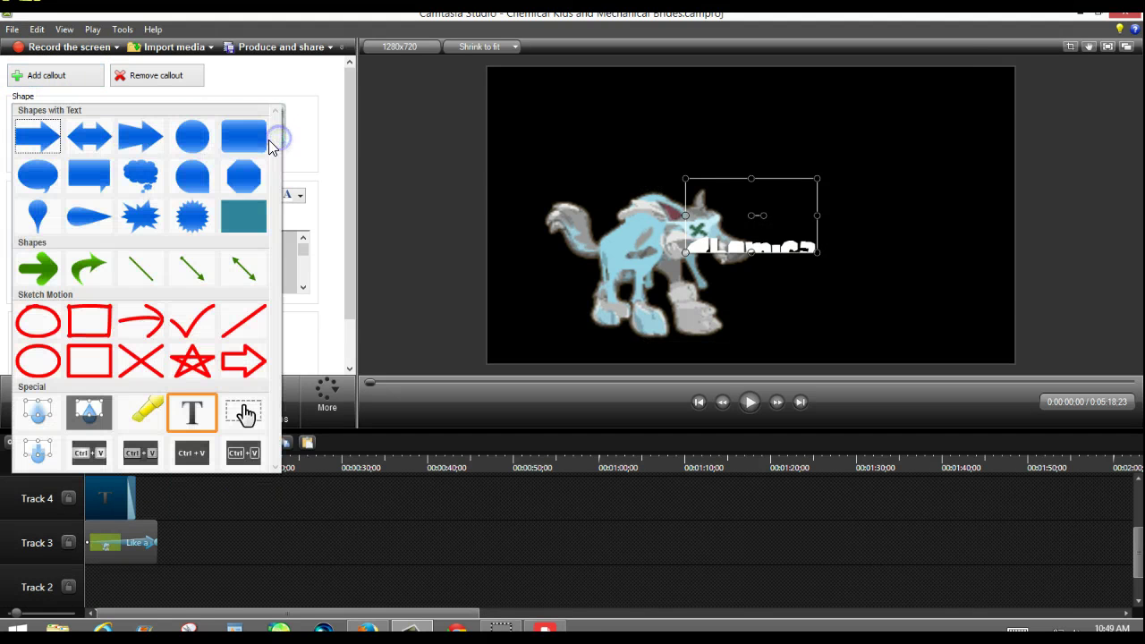
pyautogui.click(192, 135)
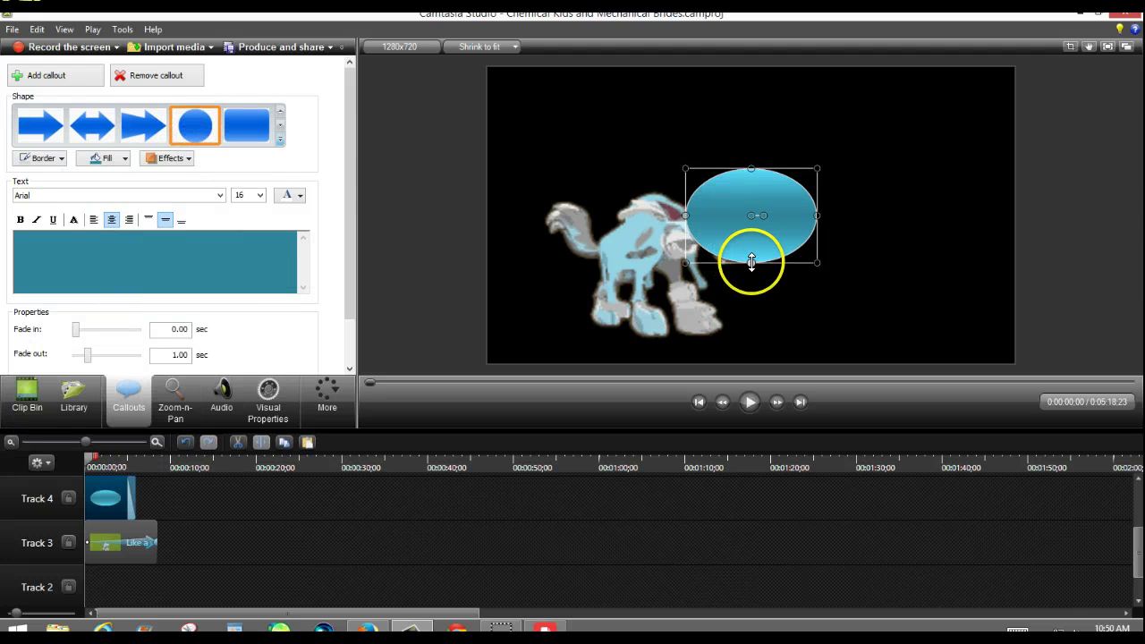
pyautogui.moveTo(750, 262); pyautogui.dragTo(754, 300)
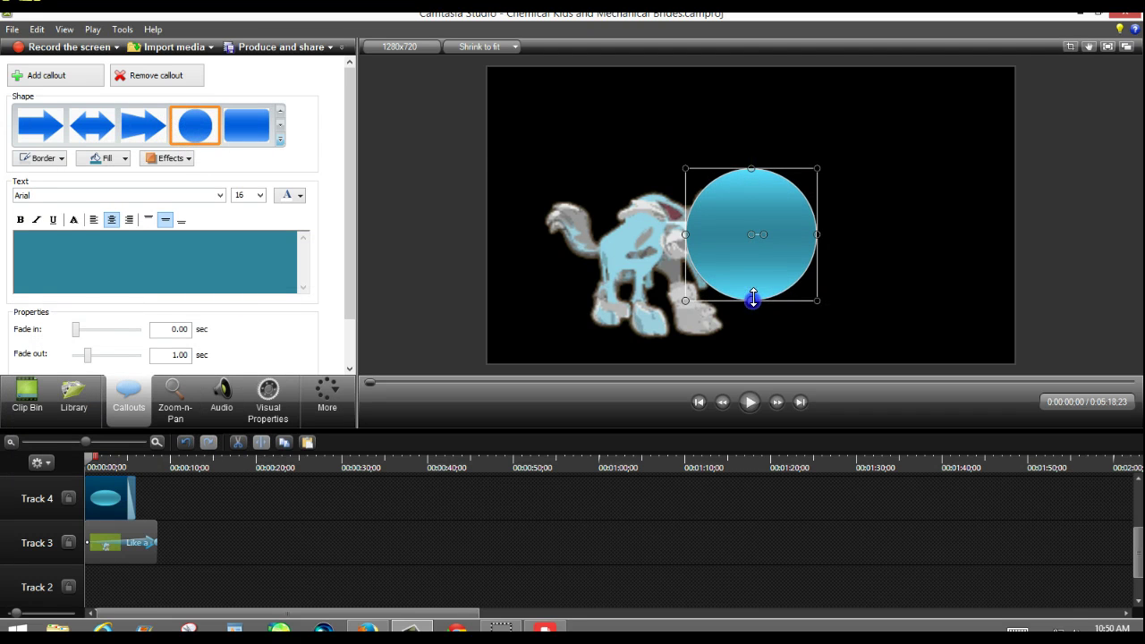
pyautogui.click(124, 159)
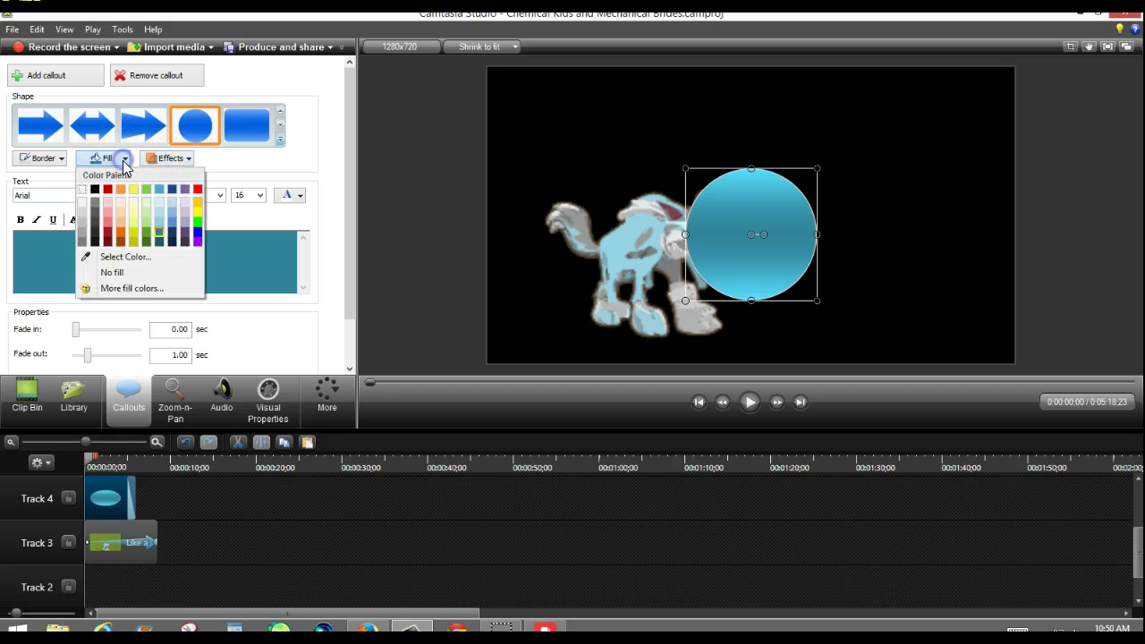
pyautogui.click(82, 203)
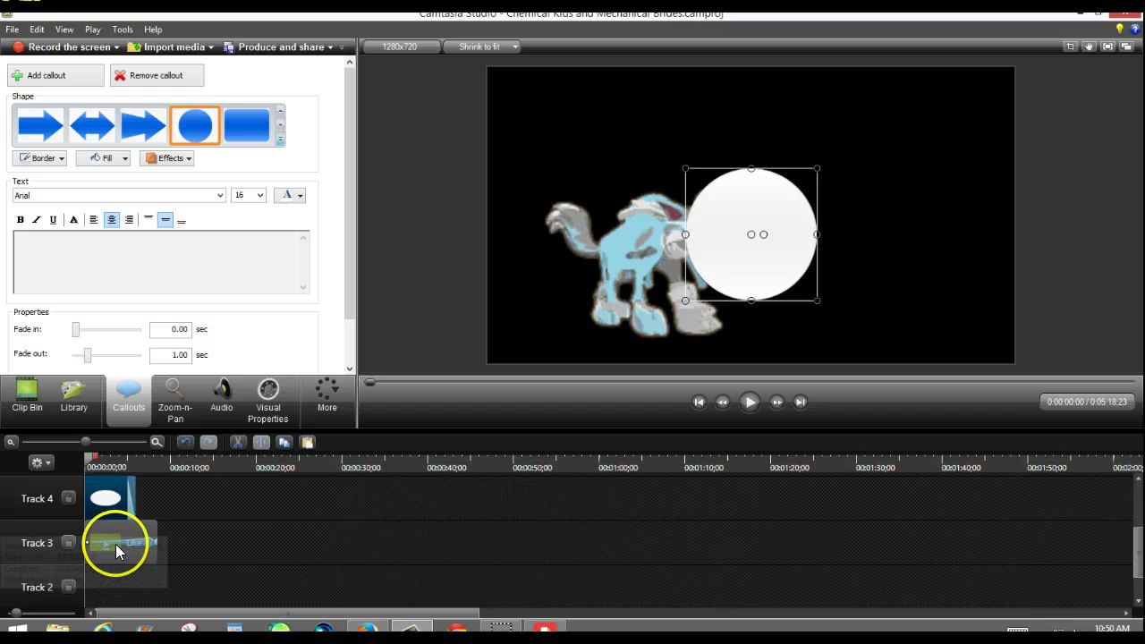
# - Put the white circle on Track 3 and the wolf clip at the start of Track 4
pyautogui.moveTo(105, 550); pyautogui.dragTo(152, 499)
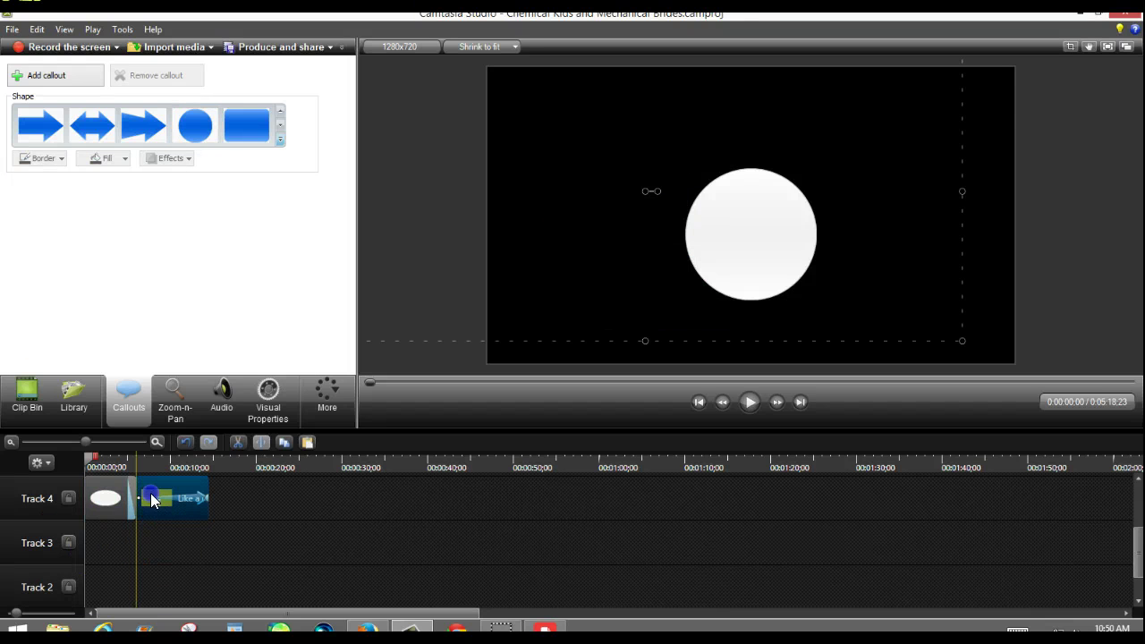
pyautogui.moveTo(75, 504); pyautogui.dragTo(90, 544)
pyautogui.moveTo(173, 492); pyautogui.dragTo(89, 501)
# - Shrink the wolf, position it over the white circle, and preview the layering
pyautogui.moveTo(605, 295); pyautogui.dragTo(737, 254)
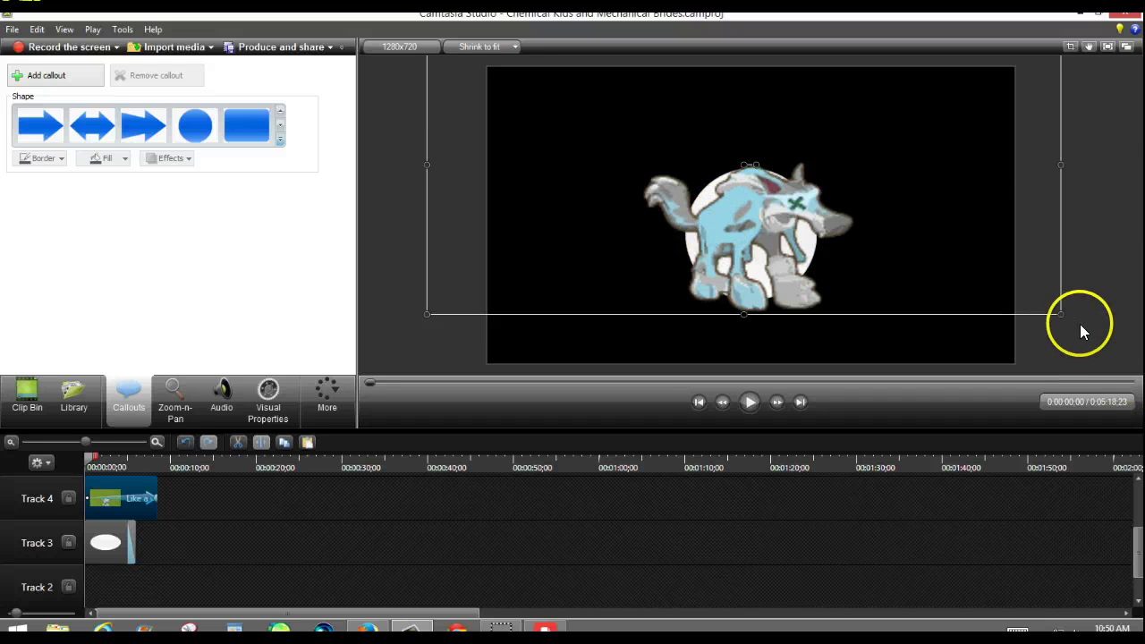
pyautogui.moveTo(1063, 315); pyautogui.dragTo(793, 223)
pyautogui.click(639, 191)
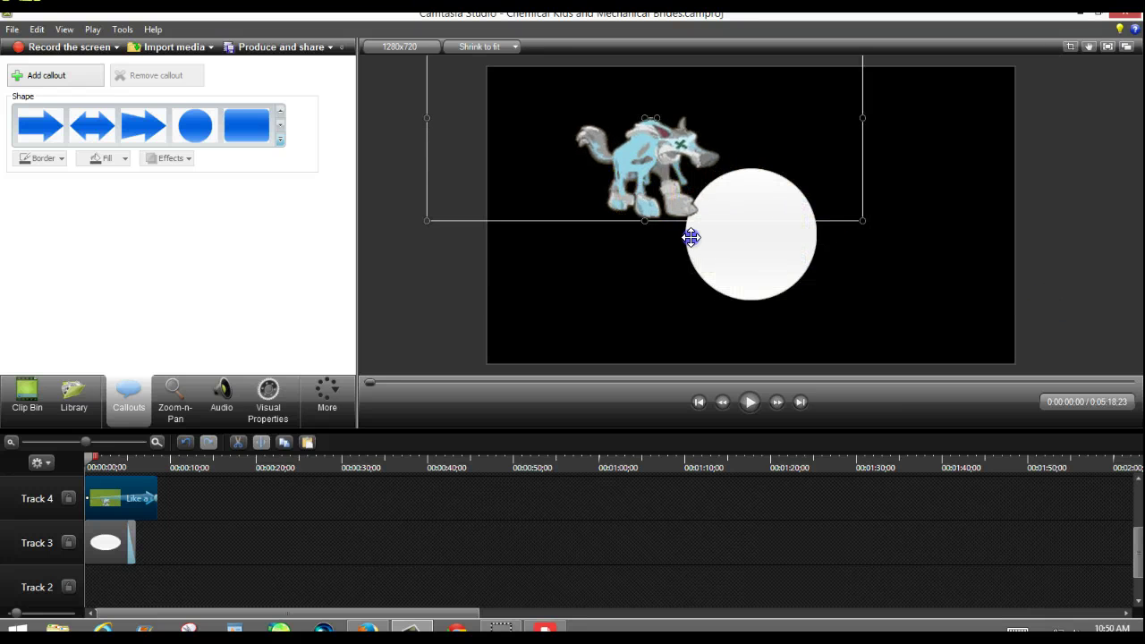
pyautogui.moveTo(692, 237); pyautogui.dragTo(741, 256)
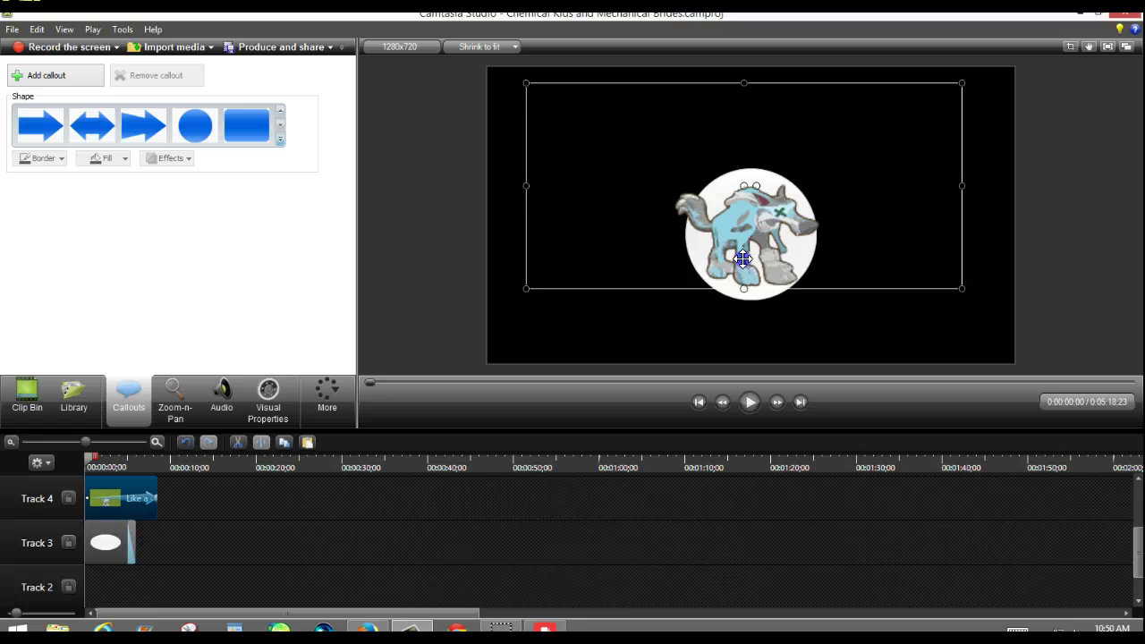
pyautogui.moveTo(742, 258); pyautogui.dragTo(742, 257)
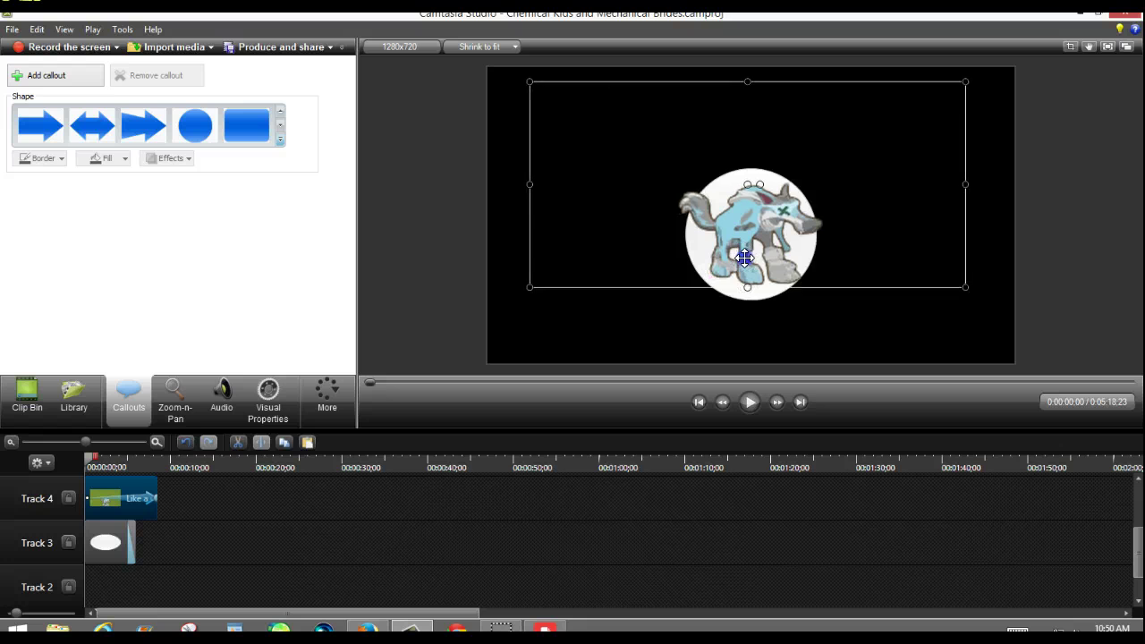
pyautogui.click(431, 443)
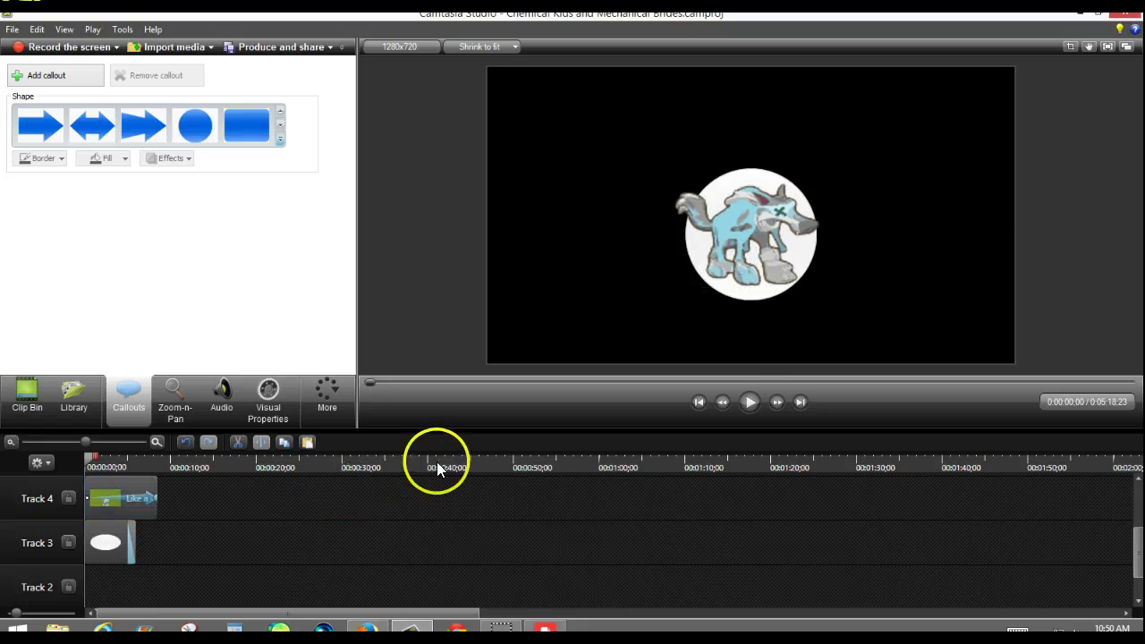
pyautogui.click(748, 402)
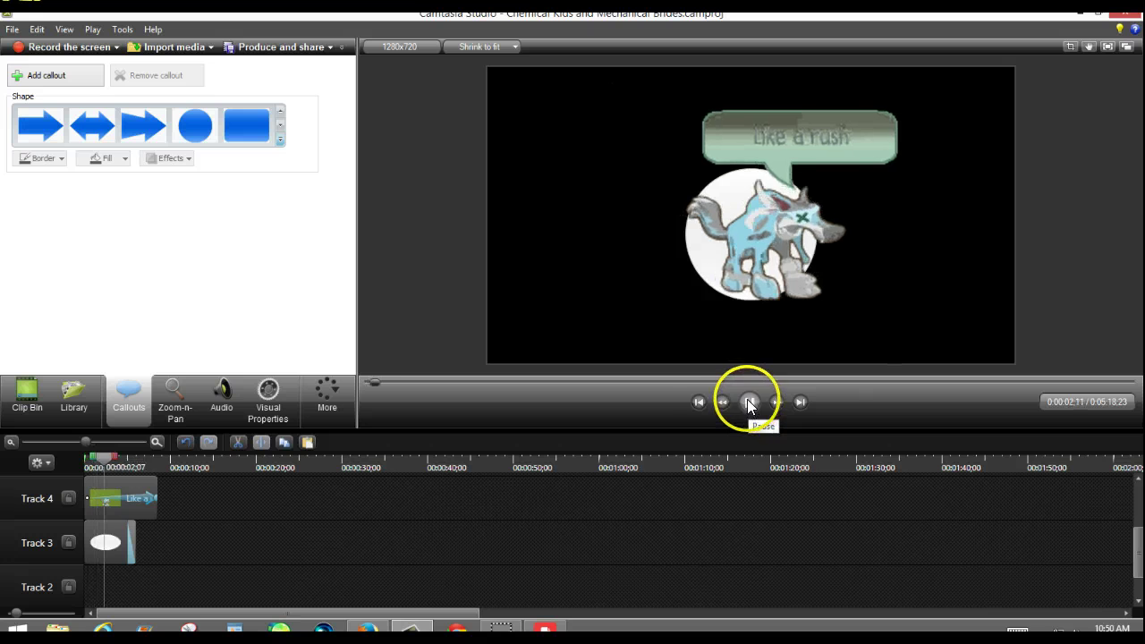
pyautogui.click(748, 403)
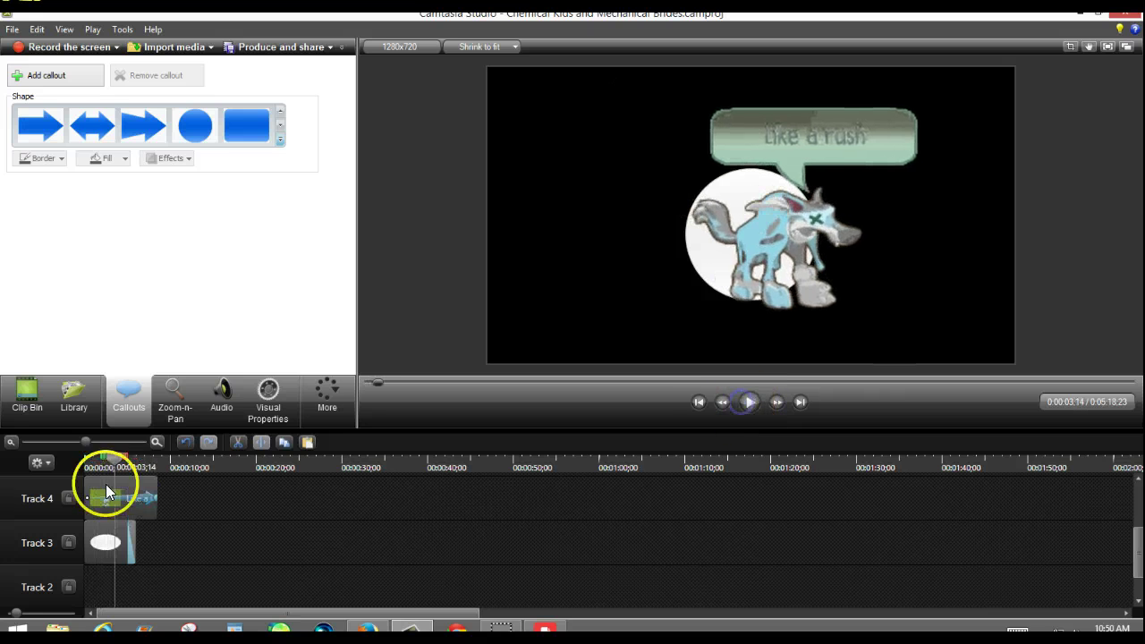
pyautogui.click(91, 548)
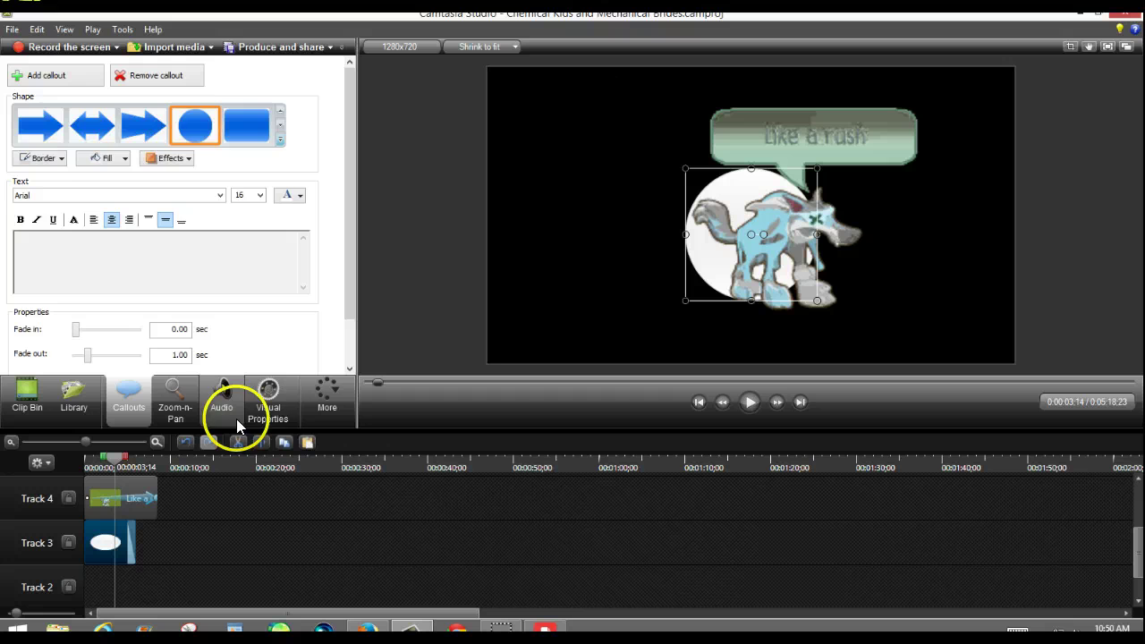
# - Reposition the white circle to X 0, Y -46 behind the wolf and adjust its clip length
pyautogui.click(264, 419)
pyautogui.click(98, 556)
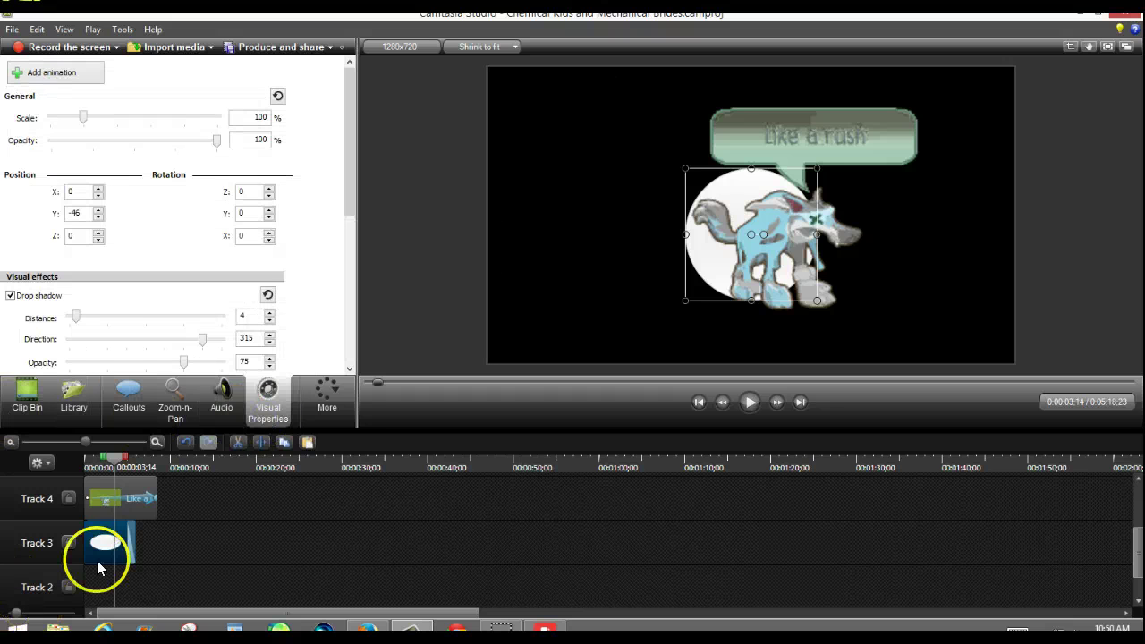
pyautogui.click(51, 71)
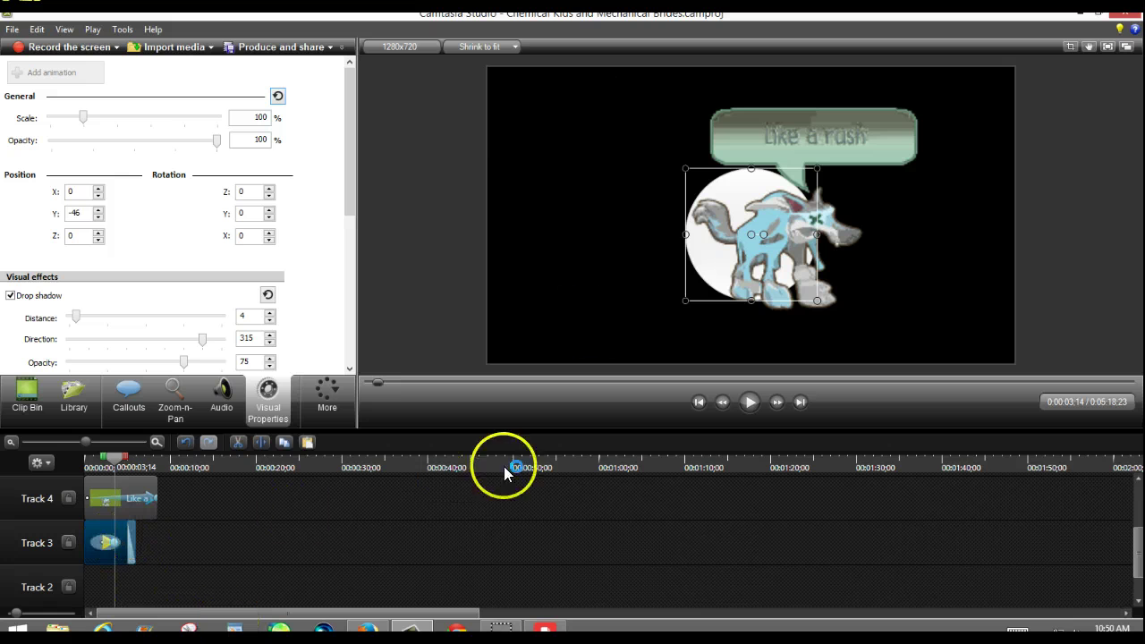
pyautogui.click(706, 183)
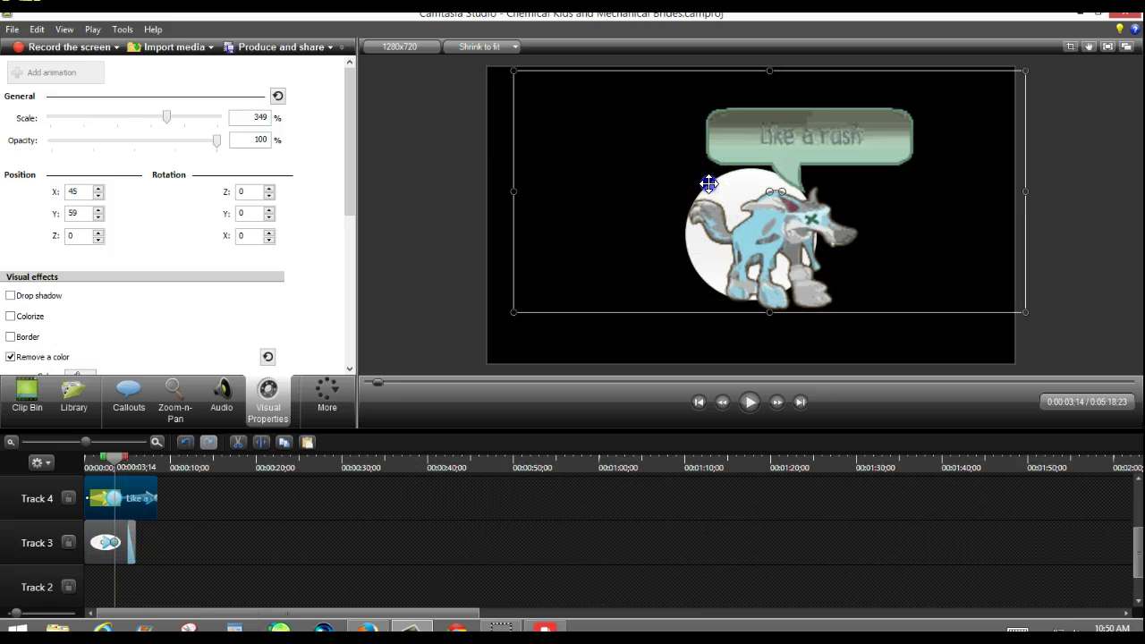
pyautogui.moveTo(708, 183); pyautogui.dragTo(953, 143)
pyautogui.click(668, 185)
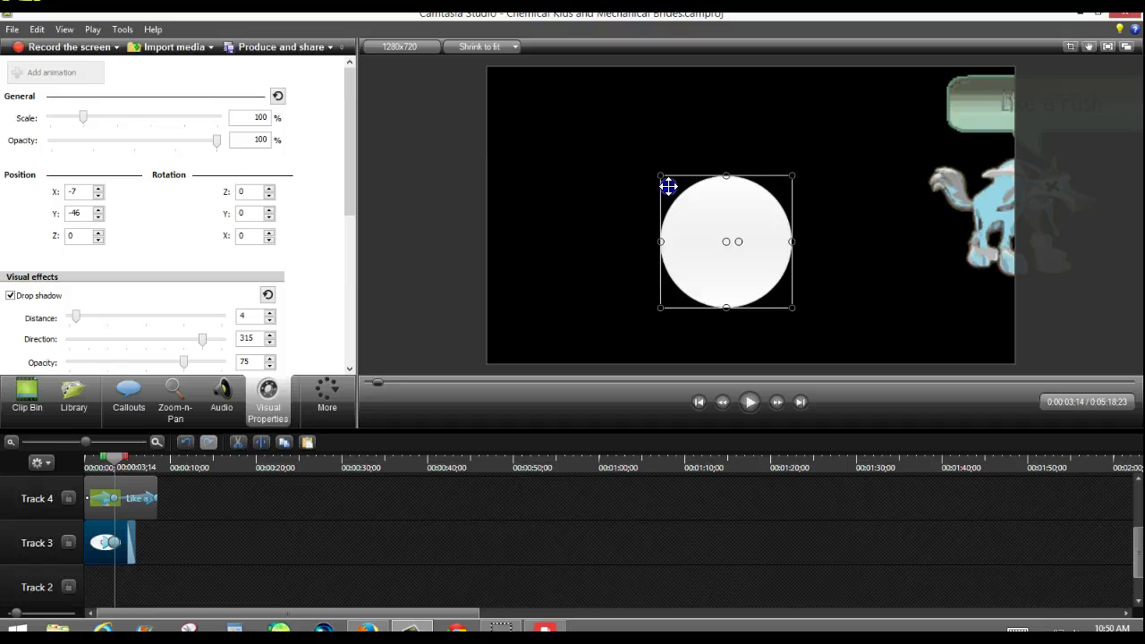
pyautogui.moveTo(668, 185); pyautogui.dragTo(758, 222)
pyautogui.moveTo(984, 230); pyautogui.dragTo(737, 213)
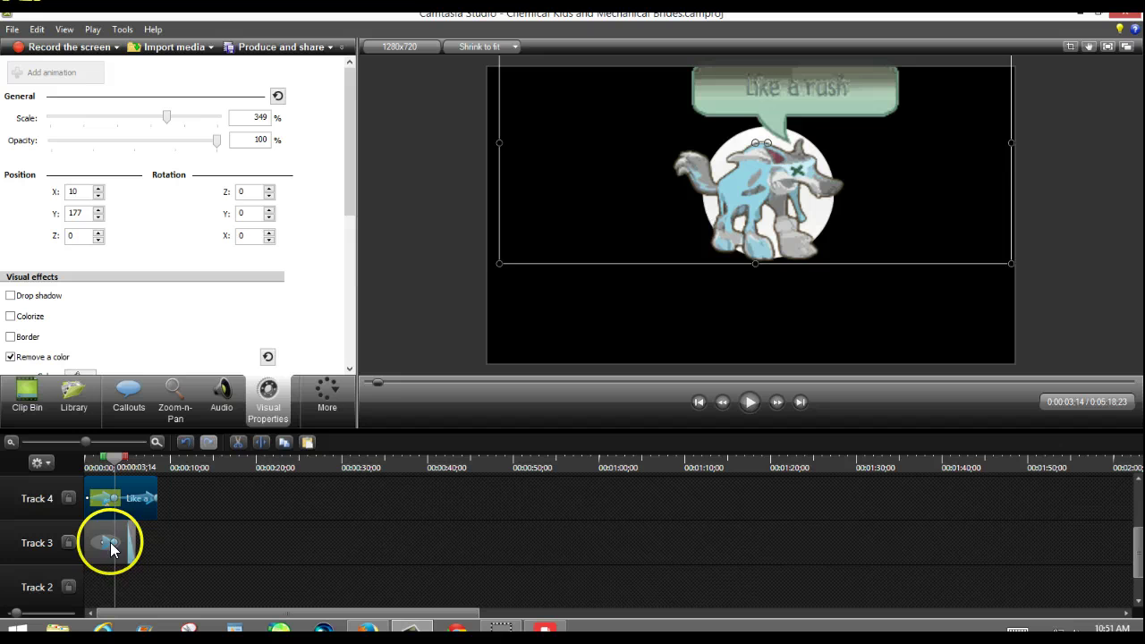
pyautogui.moveTo(117, 543); pyautogui.dragTo(174, 551)
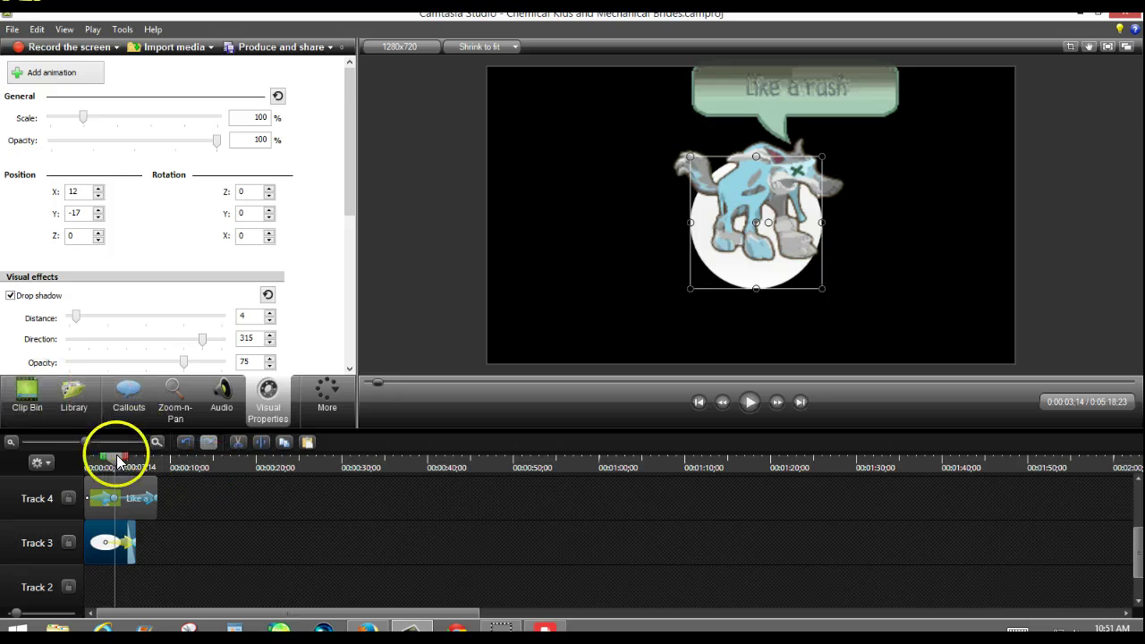
# - Replay the opening from the start and select the Track 3 circle clip
pyautogui.moveTo(118, 460); pyautogui.dragTo(56, 464)
pyautogui.click(752, 403)
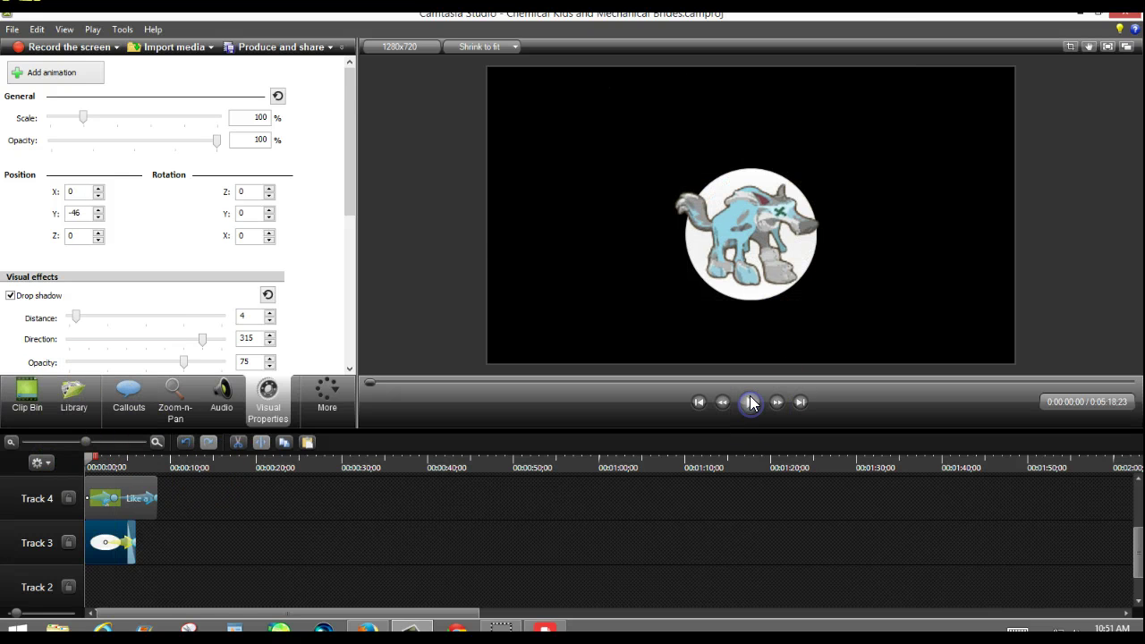
pyautogui.click(747, 401)
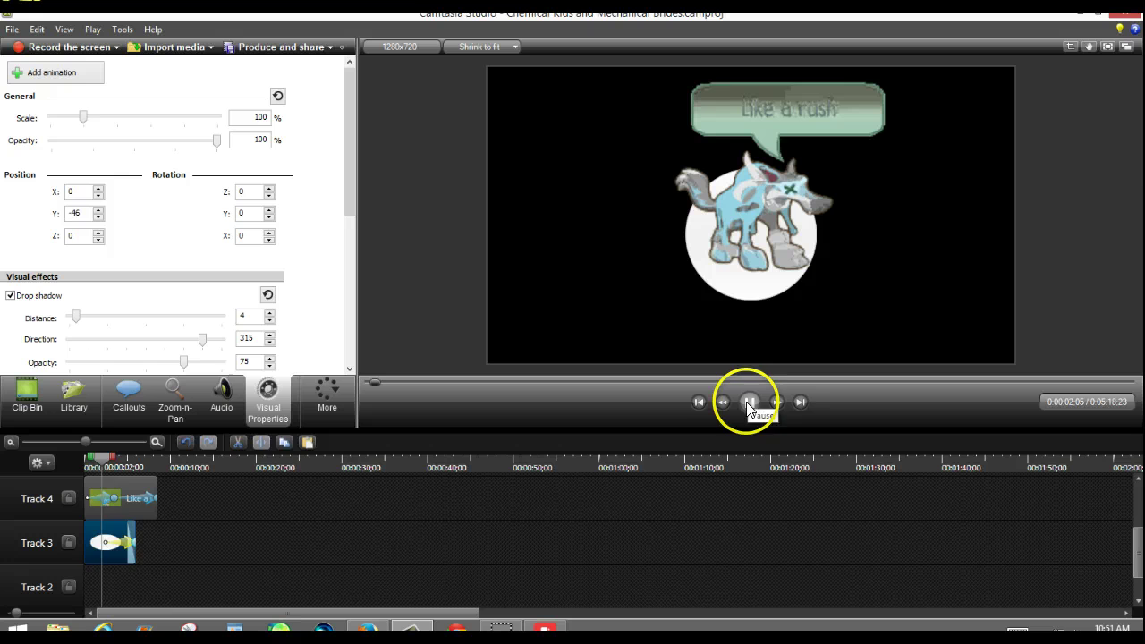
pyautogui.click(120, 542)
# - At the timeline start, add an animation moving the white circle up-left to X -73, Y 77
pyautogui.rightClick(123, 541)
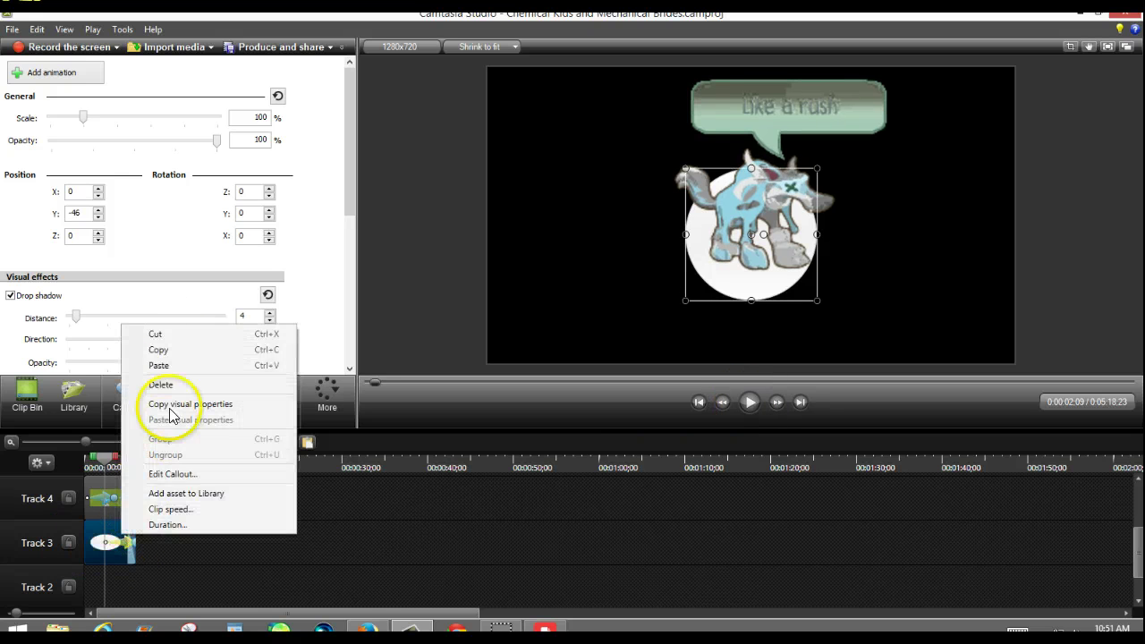
pyautogui.click(161, 323)
pyautogui.moveTo(101, 464); pyautogui.dragTo(27, 460)
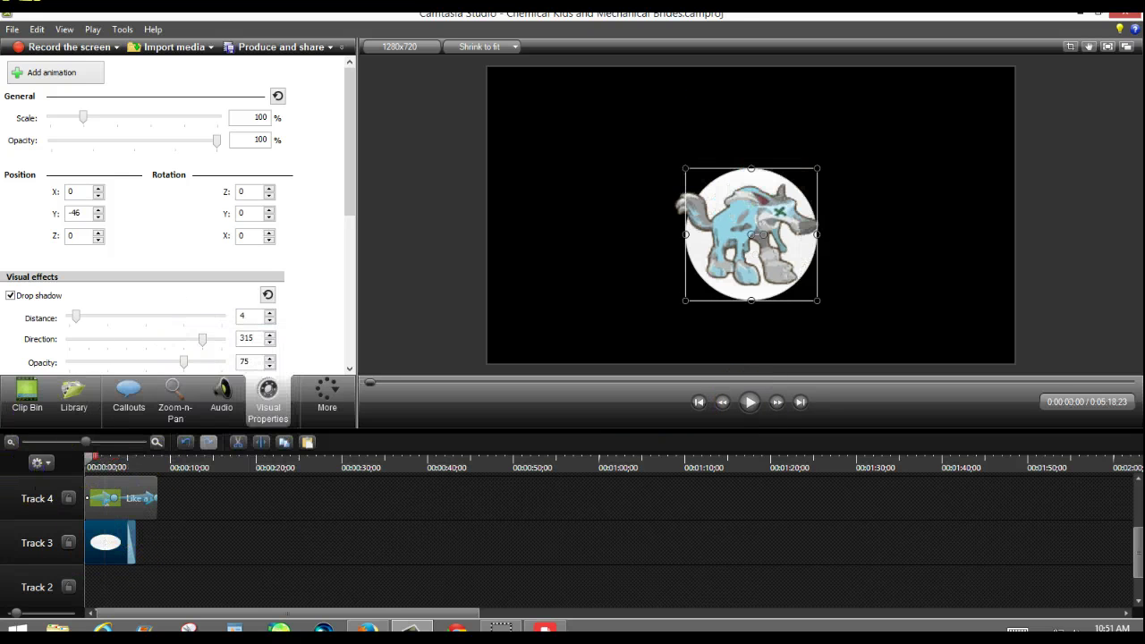
pyautogui.click(15, 73)
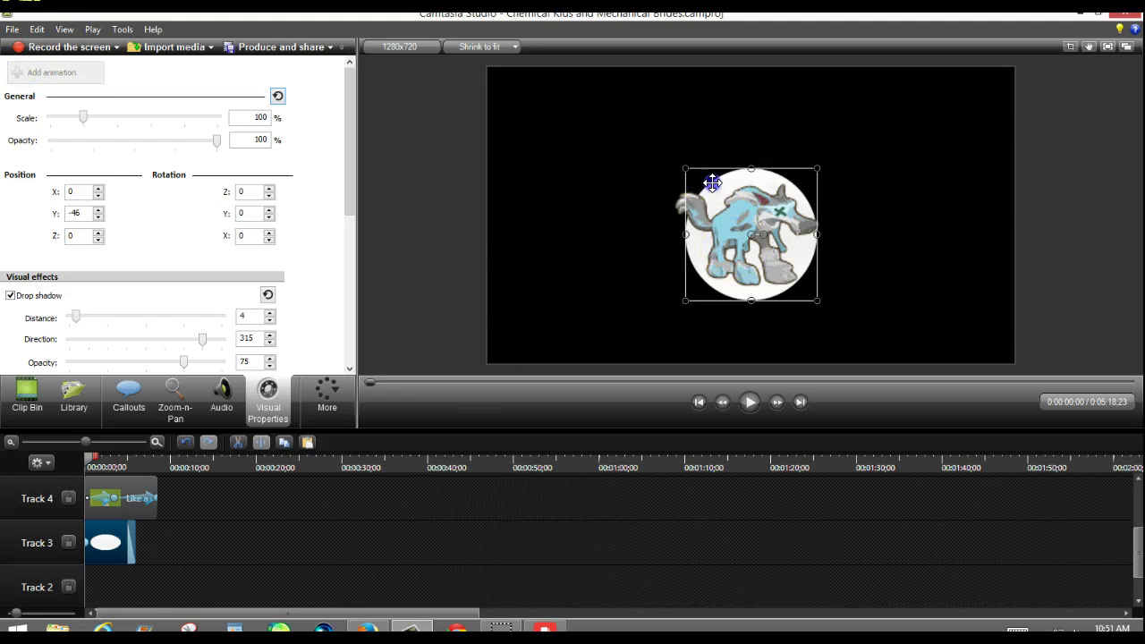
pyautogui.moveTo(705, 179); pyautogui.dragTo(840, 121)
pyautogui.click(698, 276)
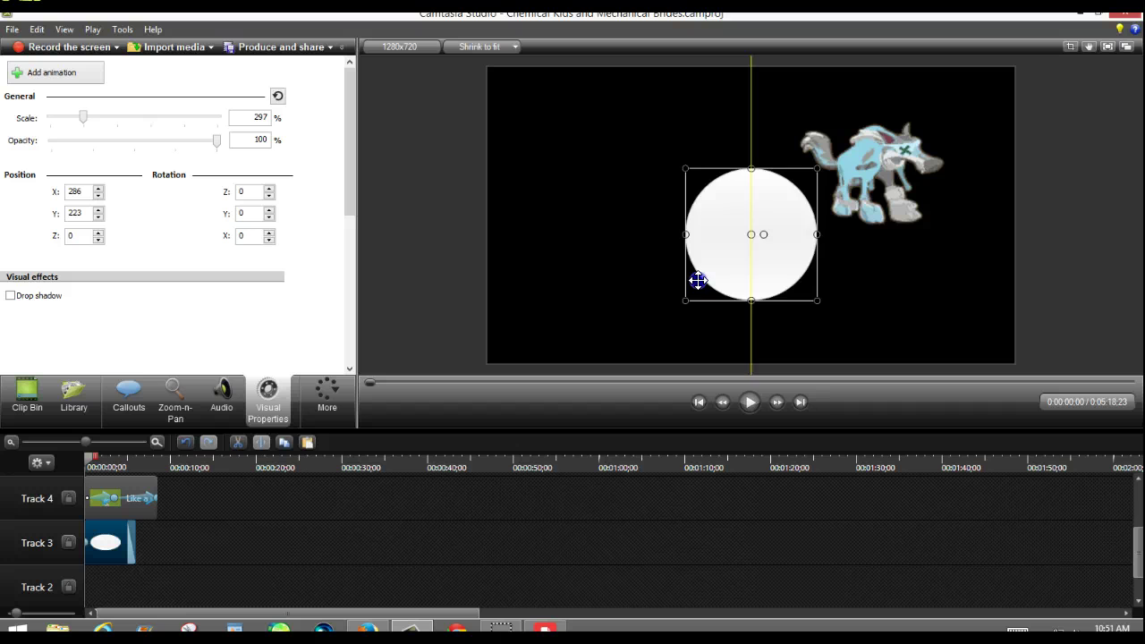
pyautogui.moveTo(698, 276); pyautogui.dragTo(790, 232)
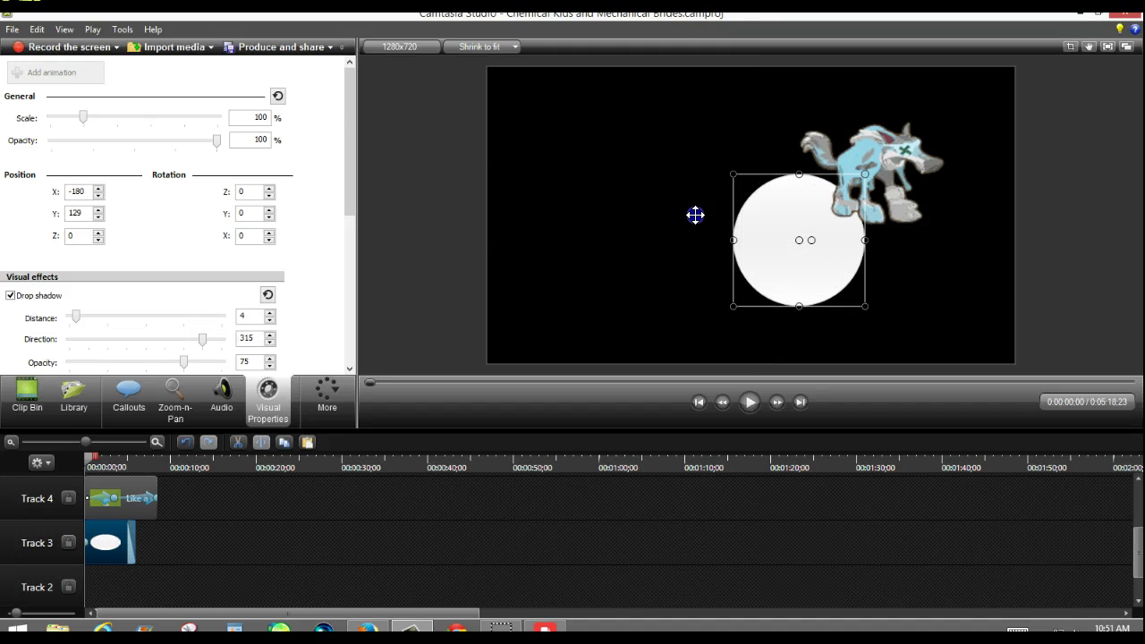
pyautogui.moveTo(695, 215); pyautogui.dragTo(712, 176)
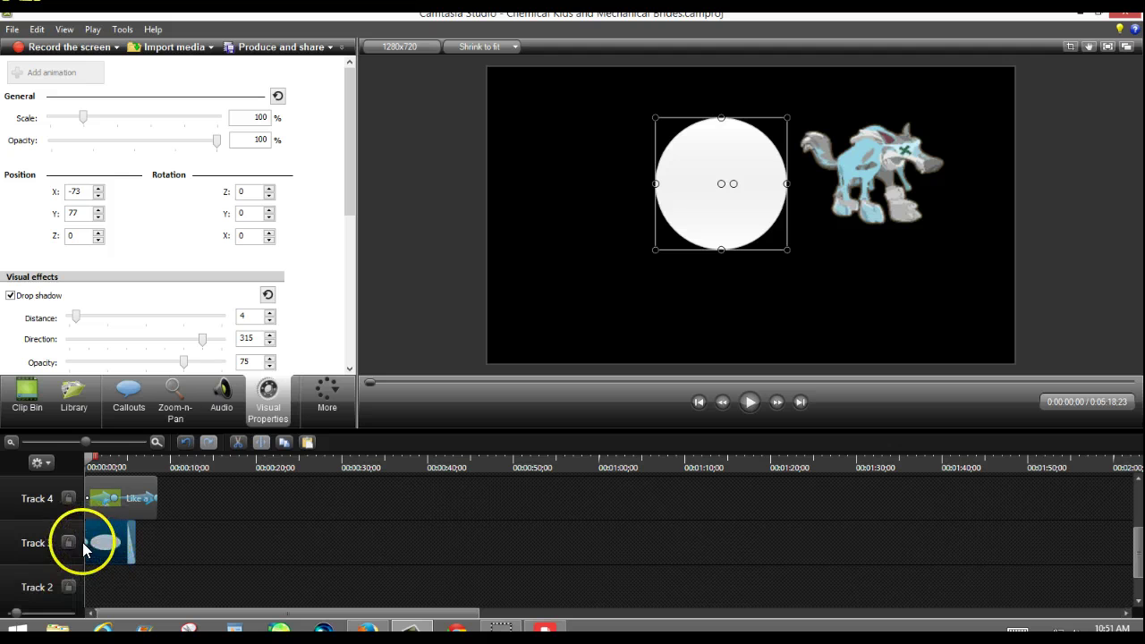
# - Play back the animation to review the circle sliding away behind the wolf
pyautogui.click(89, 542)
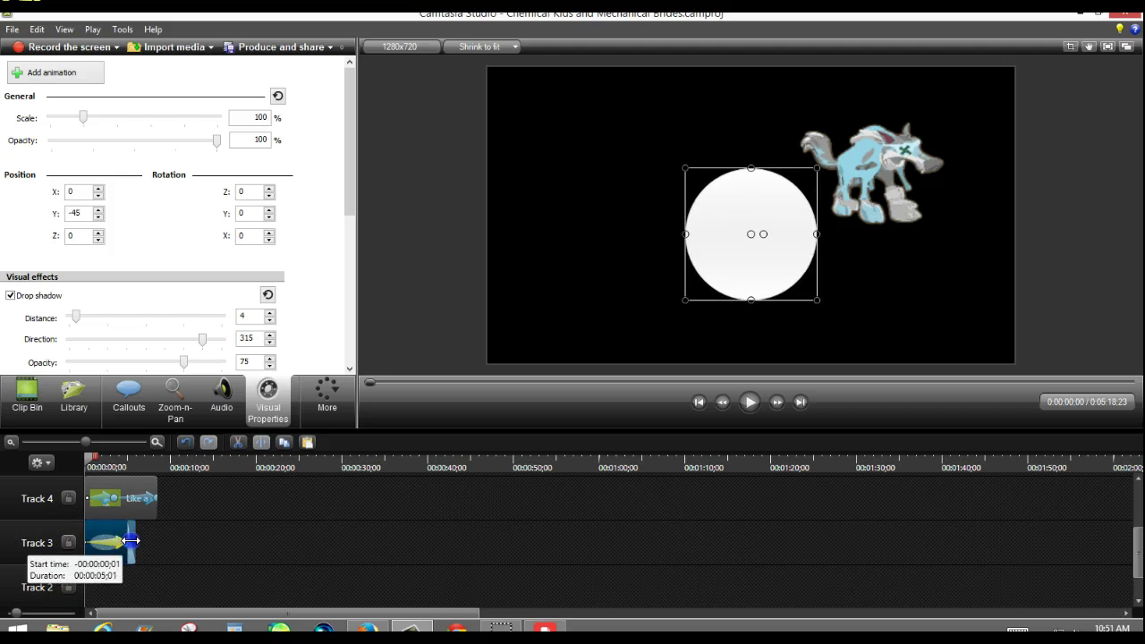
pyautogui.click(675, 456)
pyautogui.click(749, 403)
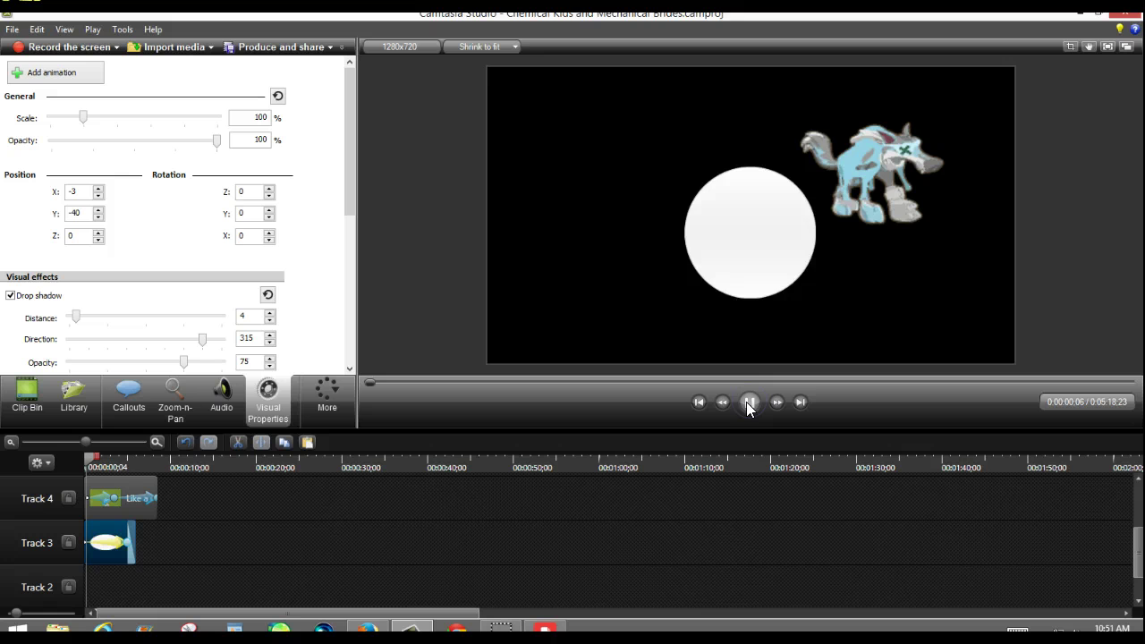
pyautogui.click(723, 402)
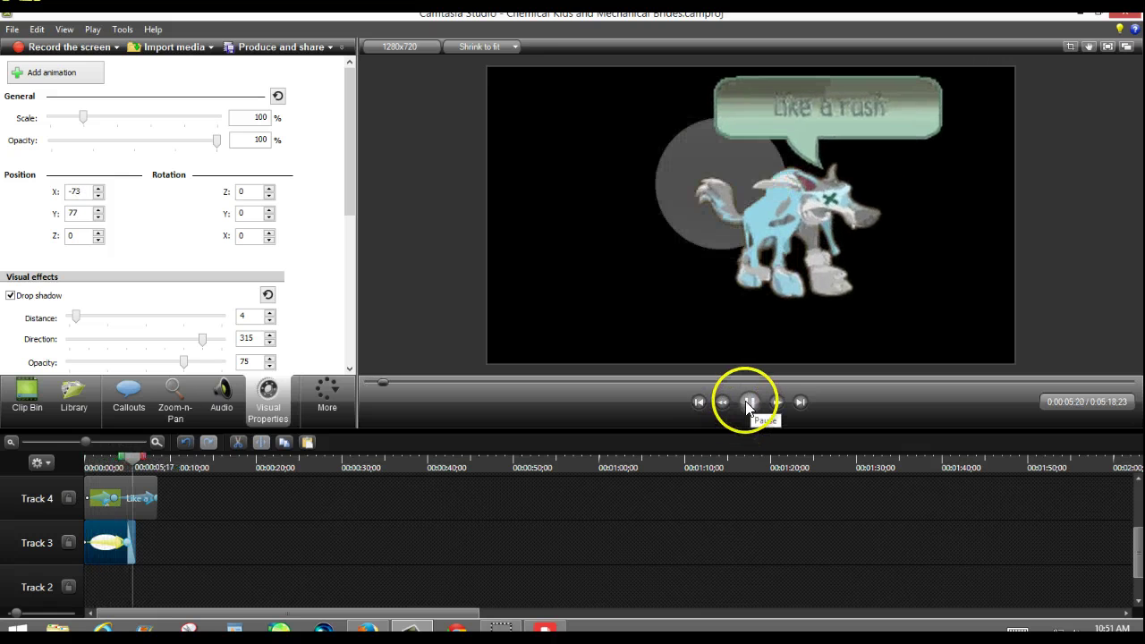
pyautogui.press('space')
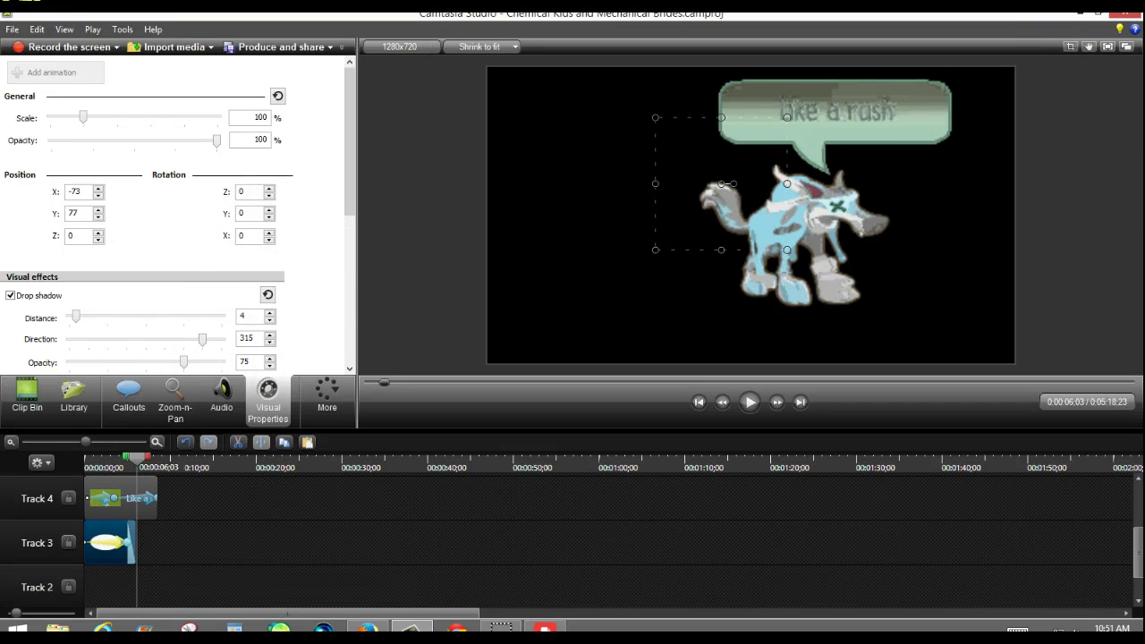
# - Cut the Like a rush clip from Track 4 and delete the circle callout from Track 3
pyautogui.click(165, 46)
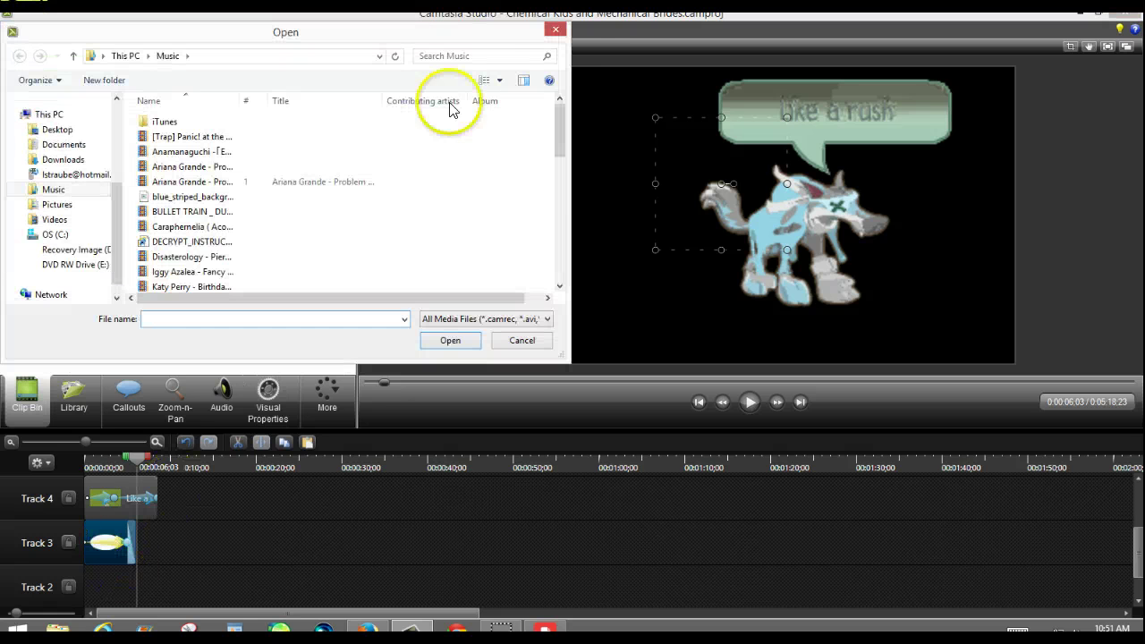
pyautogui.click(555, 30)
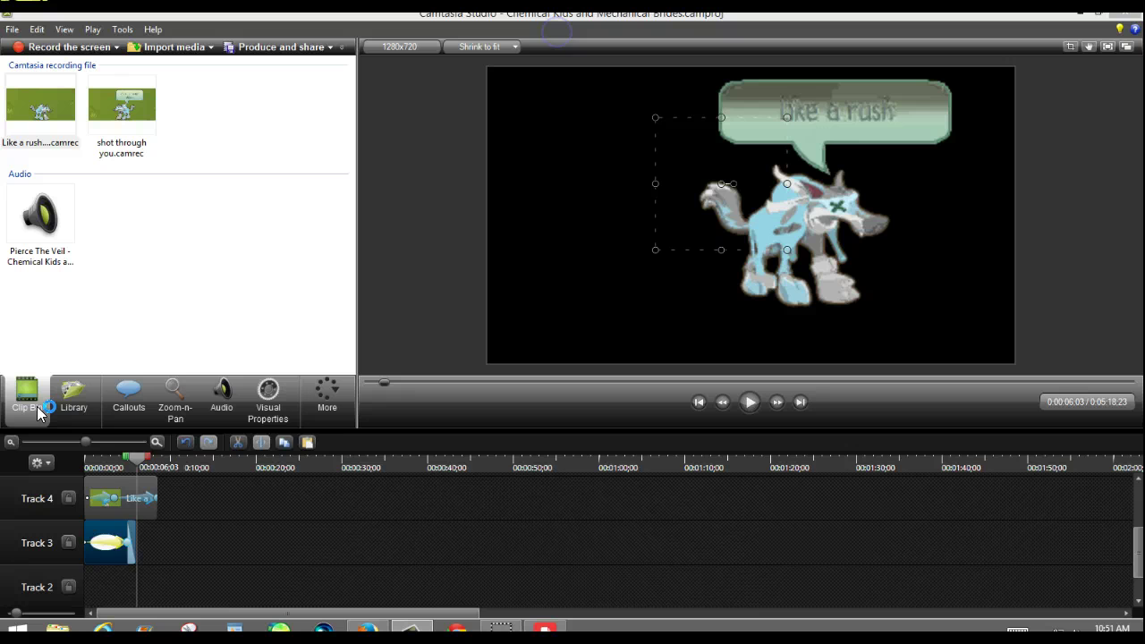
pyautogui.rightClick(105, 541)
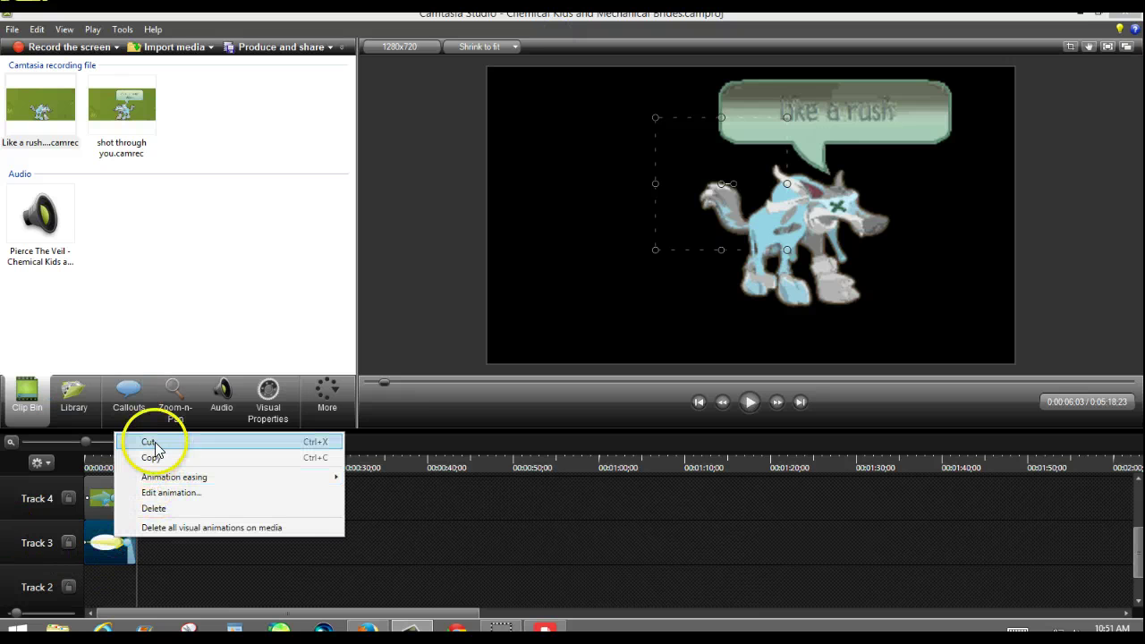
pyautogui.click(107, 499)
pyautogui.rightClick(108, 490)
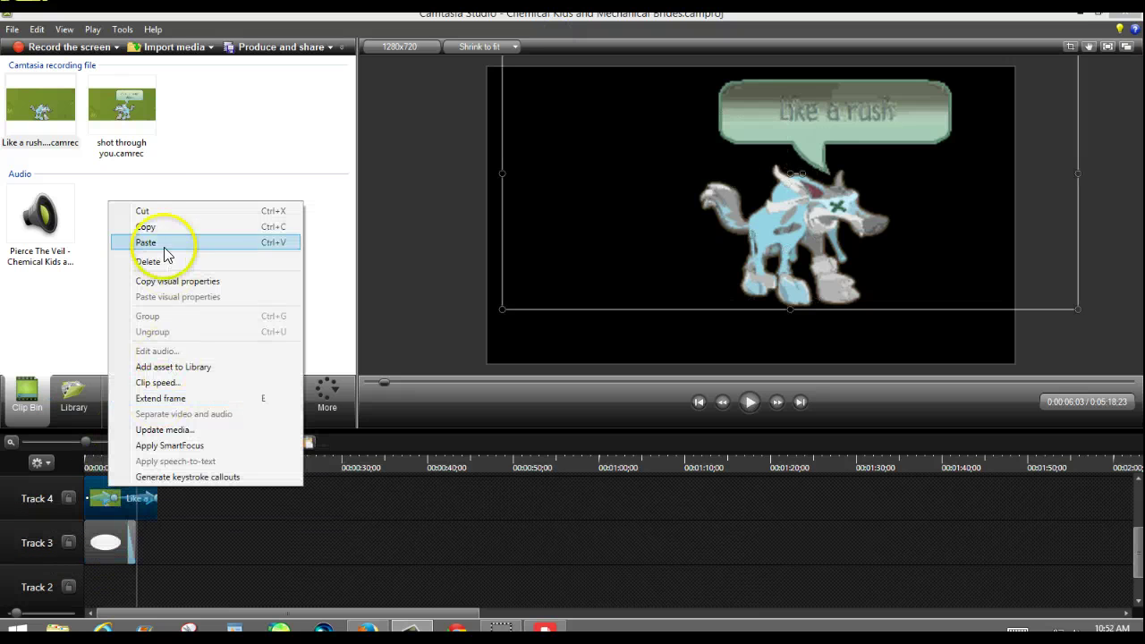
pyautogui.click(147, 210)
pyautogui.click(118, 536)
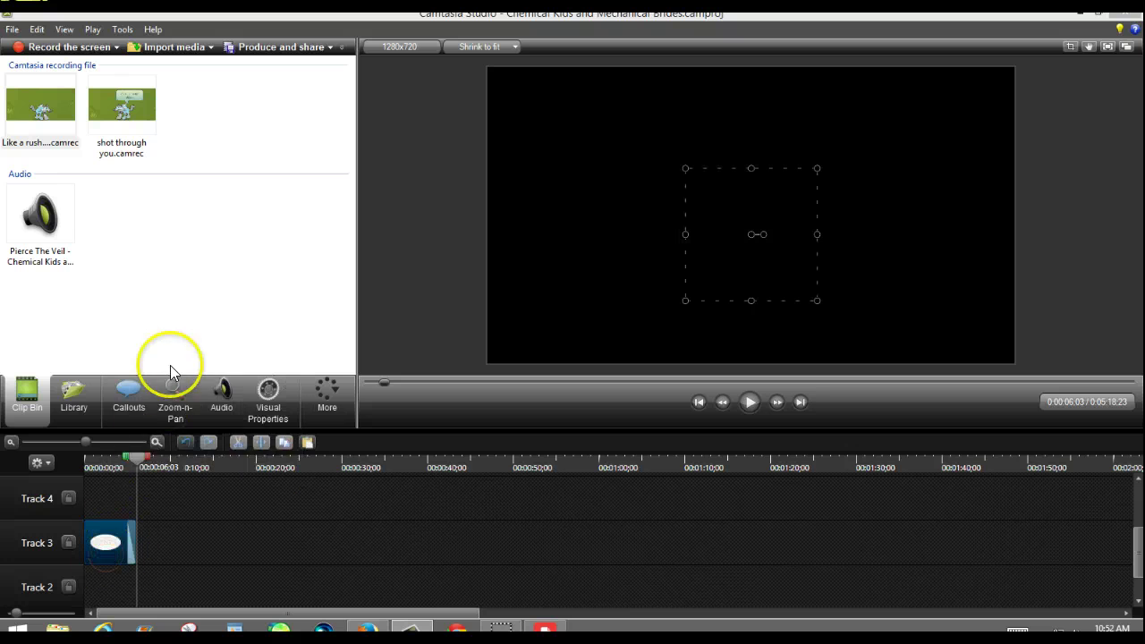
pyautogui.rightClick(161, 358)
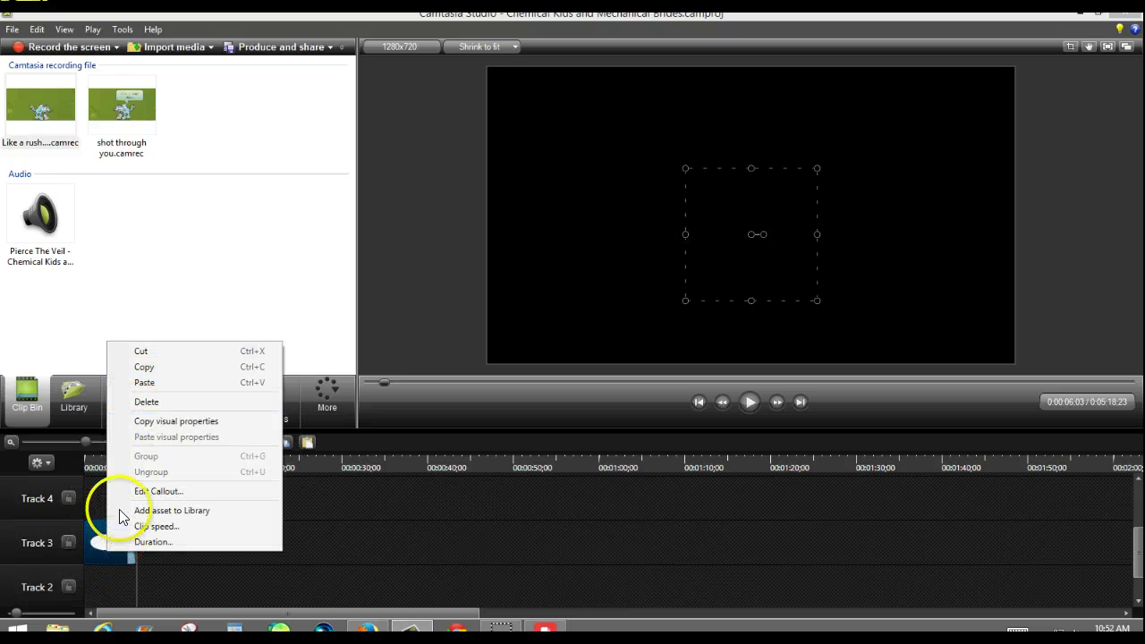
pyautogui.click(170, 404)
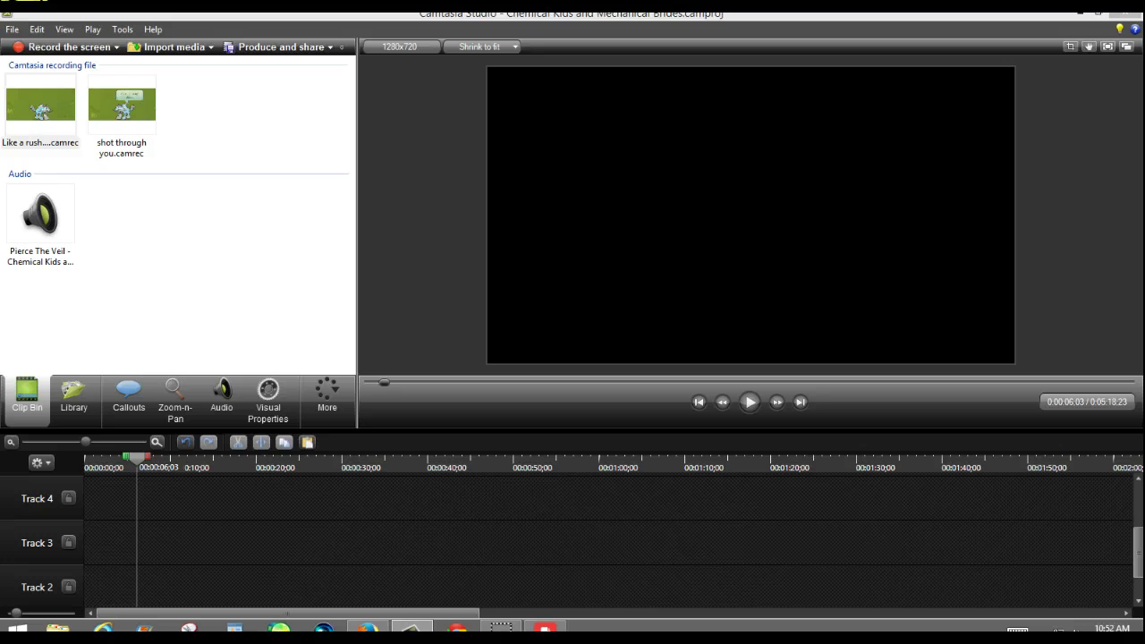
# - Place shot through you.camrec on Track 3 and enlarge it to fill the frame
pyautogui.click(123, 123)
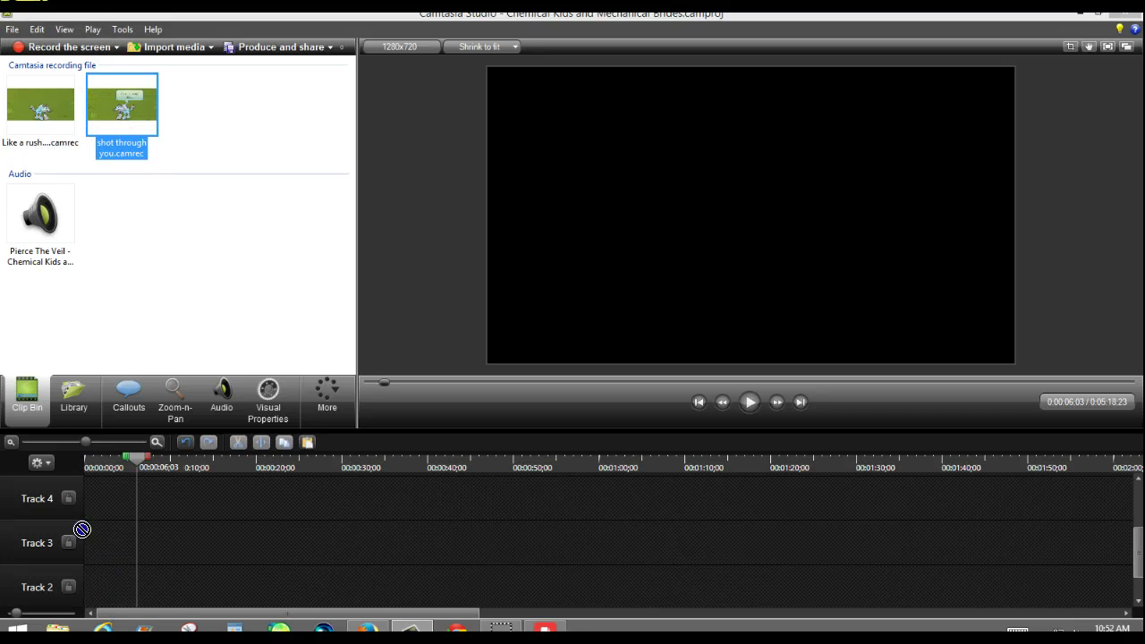
pyautogui.moveTo(107, 548)
pyautogui.mouseDown()
pyautogui.moveTo(191, 587)
pyautogui.moveTo(97, 527)
pyautogui.mouseUp()
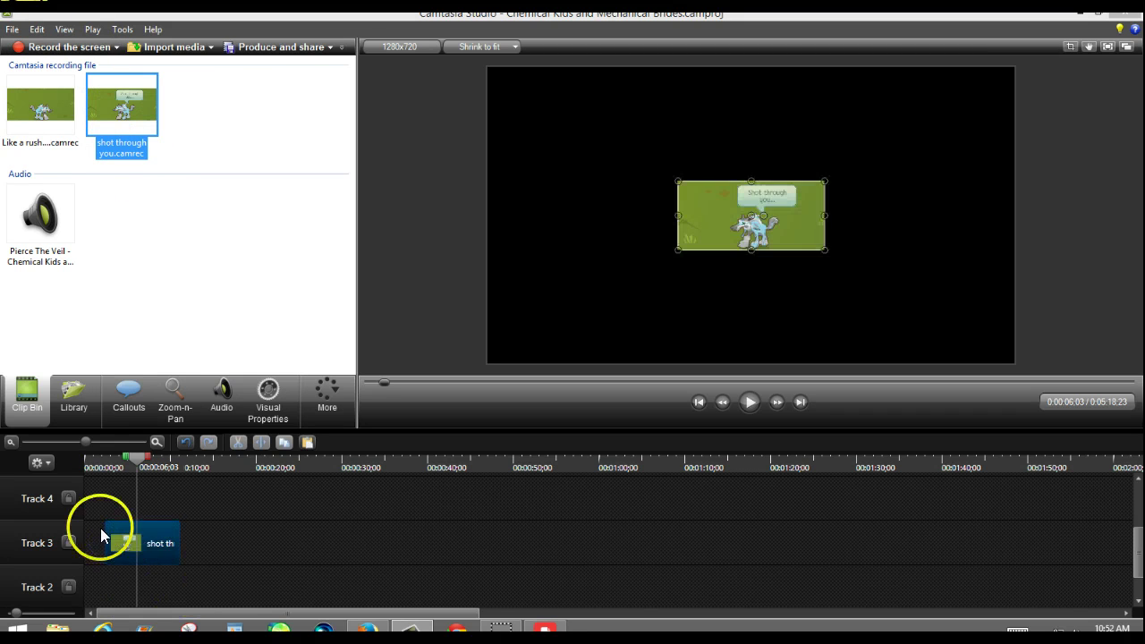
pyautogui.click(153, 549)
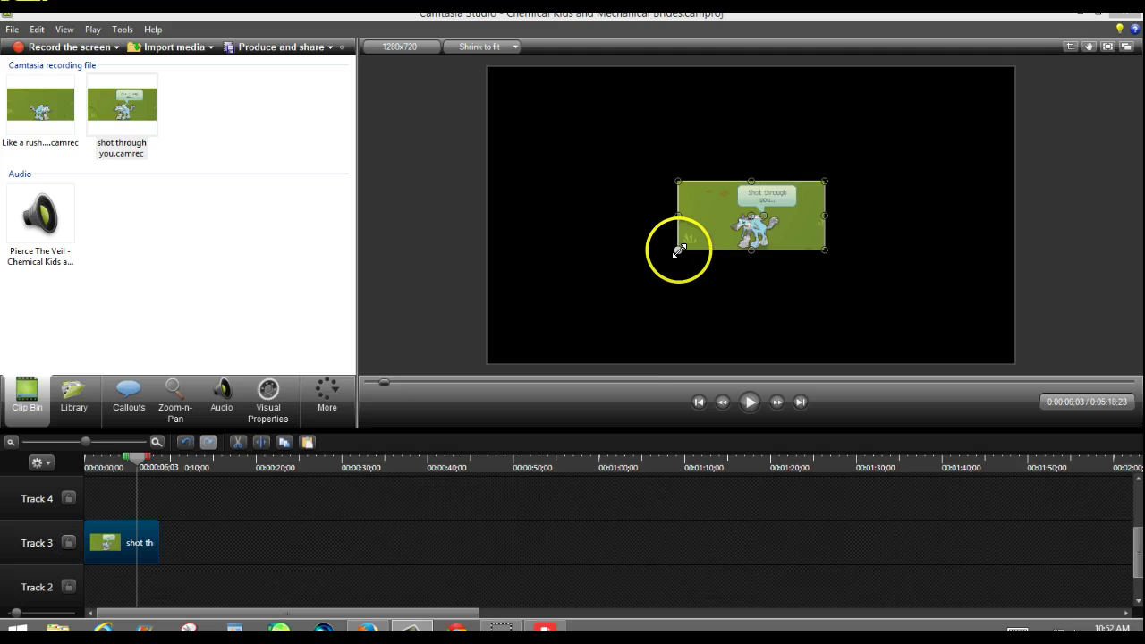
pyautogui.moveTo(676, 252); pyautogui.dragTo(493, 378)
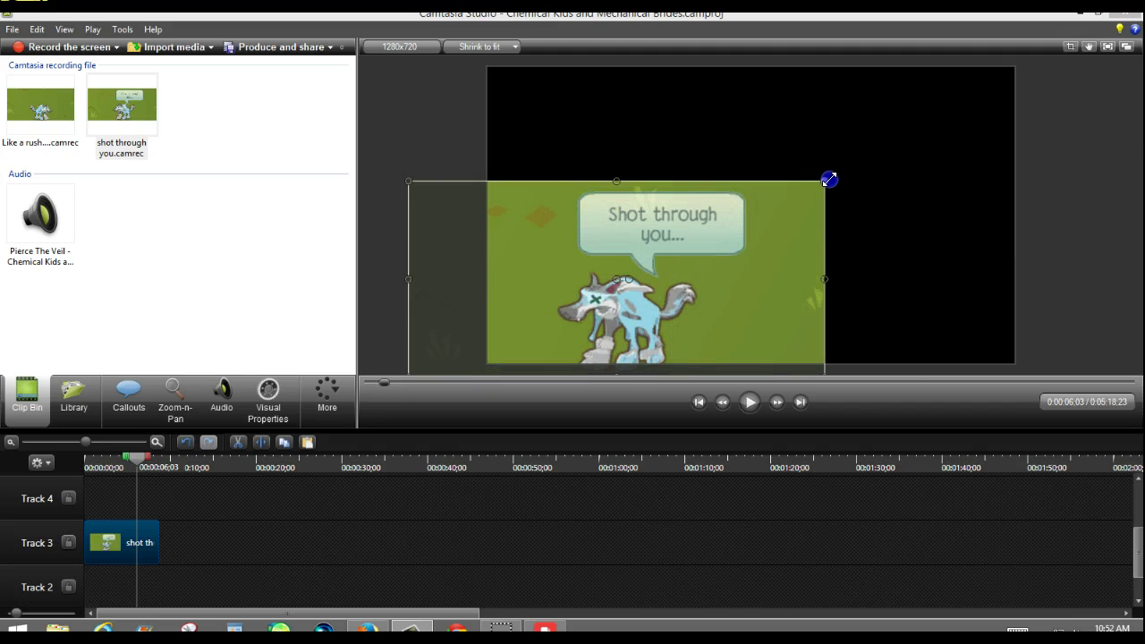
pyautogui.moveTo(828, 179); pyautogui.dragTo(976, 60)
pyautogui.moveTo(757, 278); pyautogui.dragTo(753, 271)
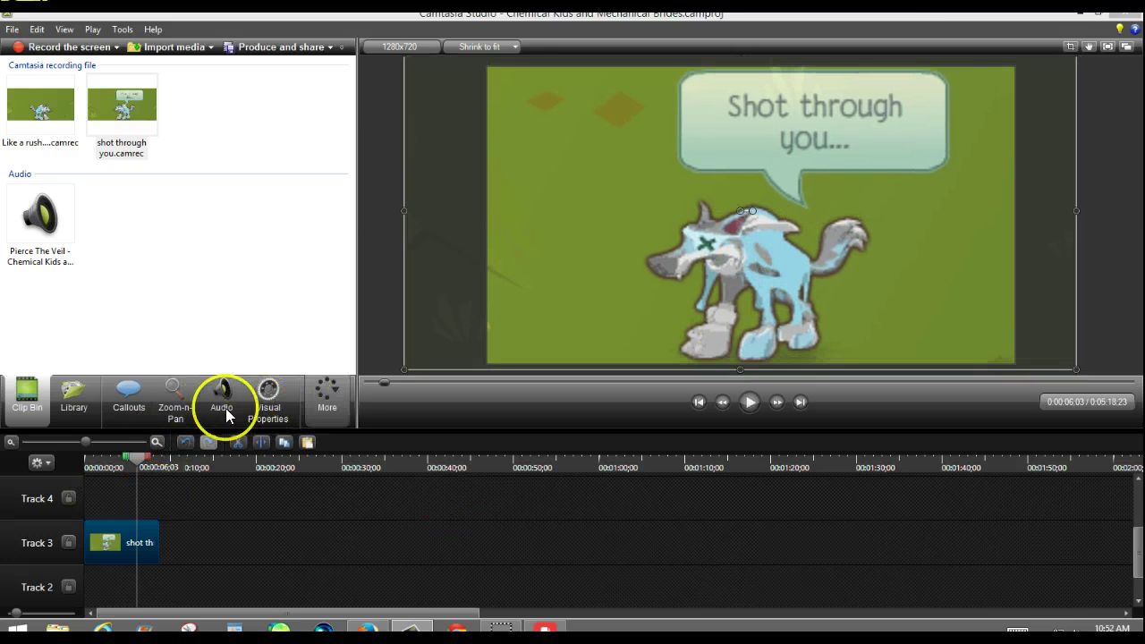
# - Turn on Colorize for the shot through you clip with a near-full tint
pyautogui.click(269, 411)
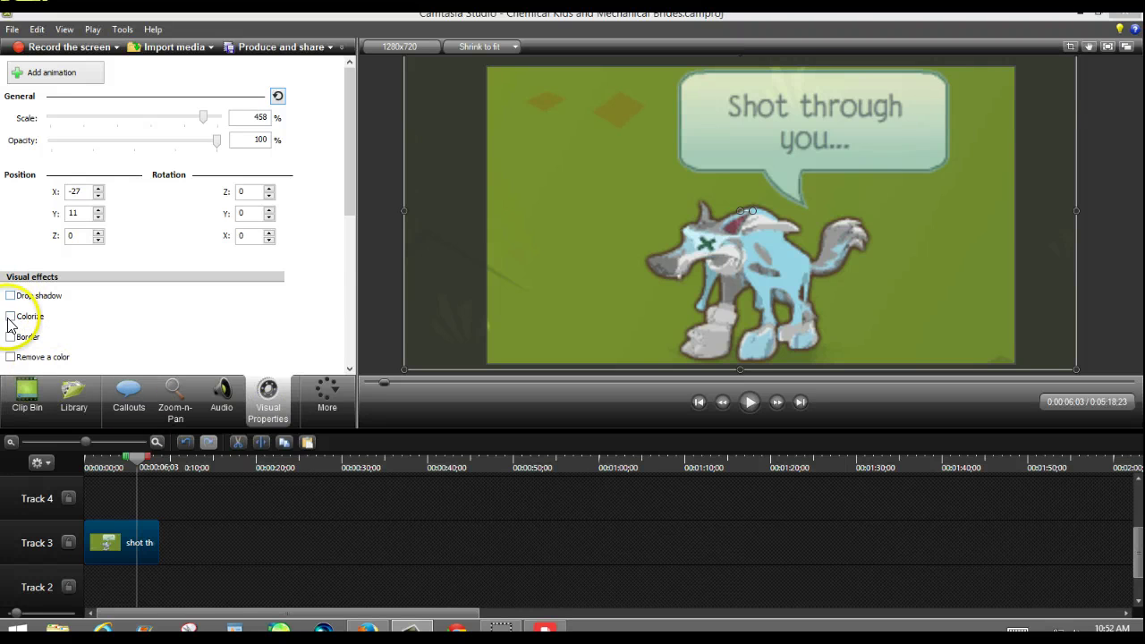
pyautogui.click(10, 316)
pyautogui.click(88, 336)
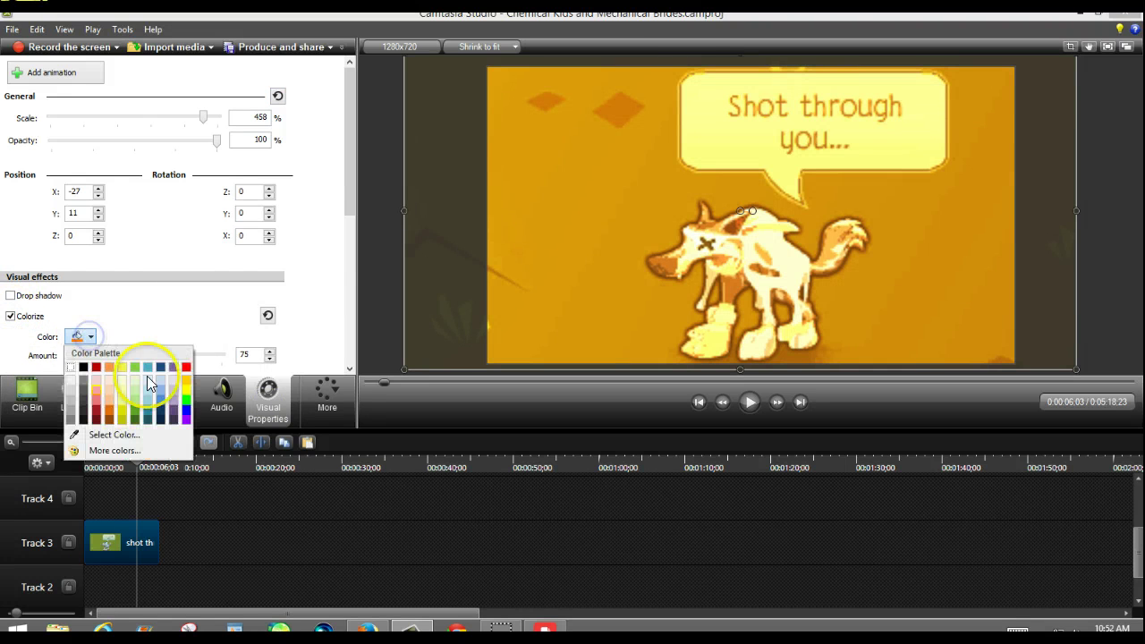
pyautogui.click(82, 368)
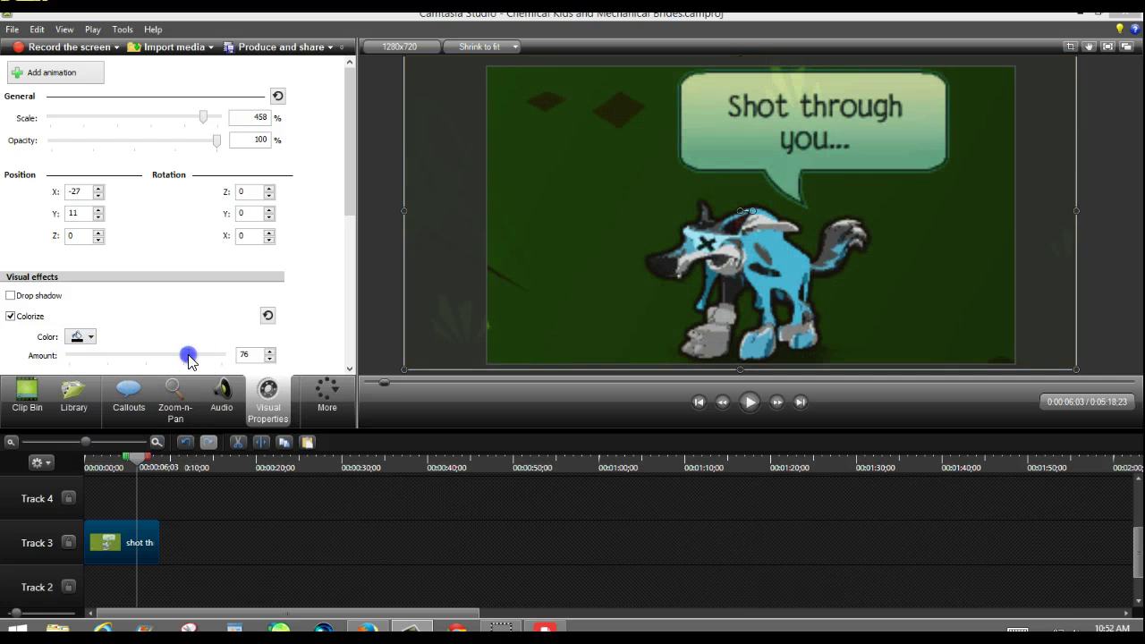
pyautogui.moveTo(189, 358); pyautogui.dragTo(222, 357)
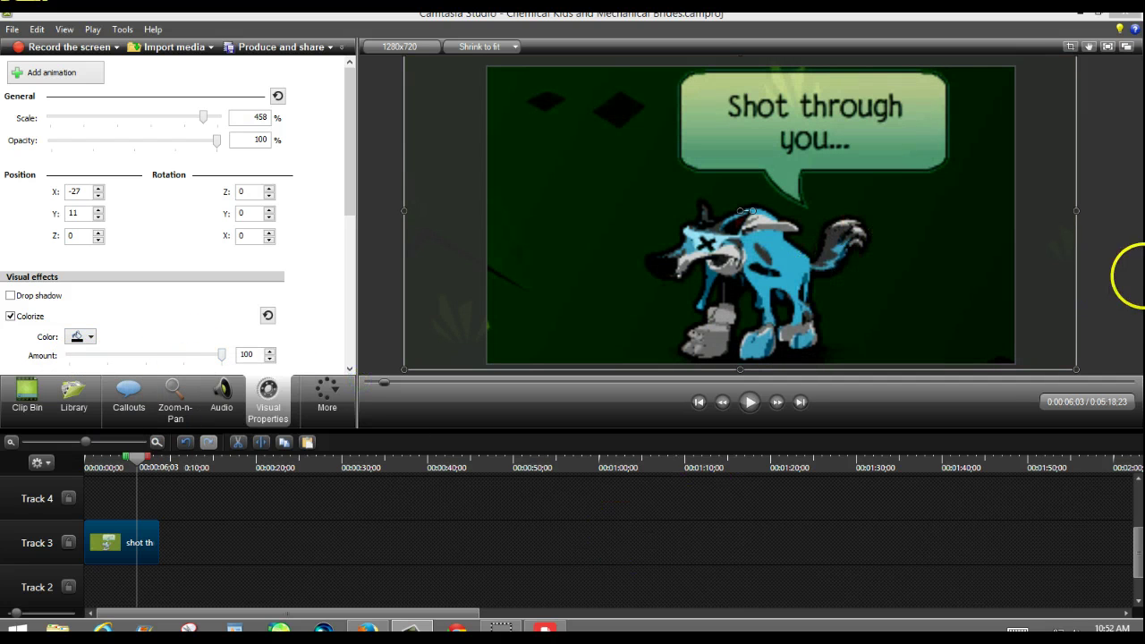
pyautogui.click(1124, 288)
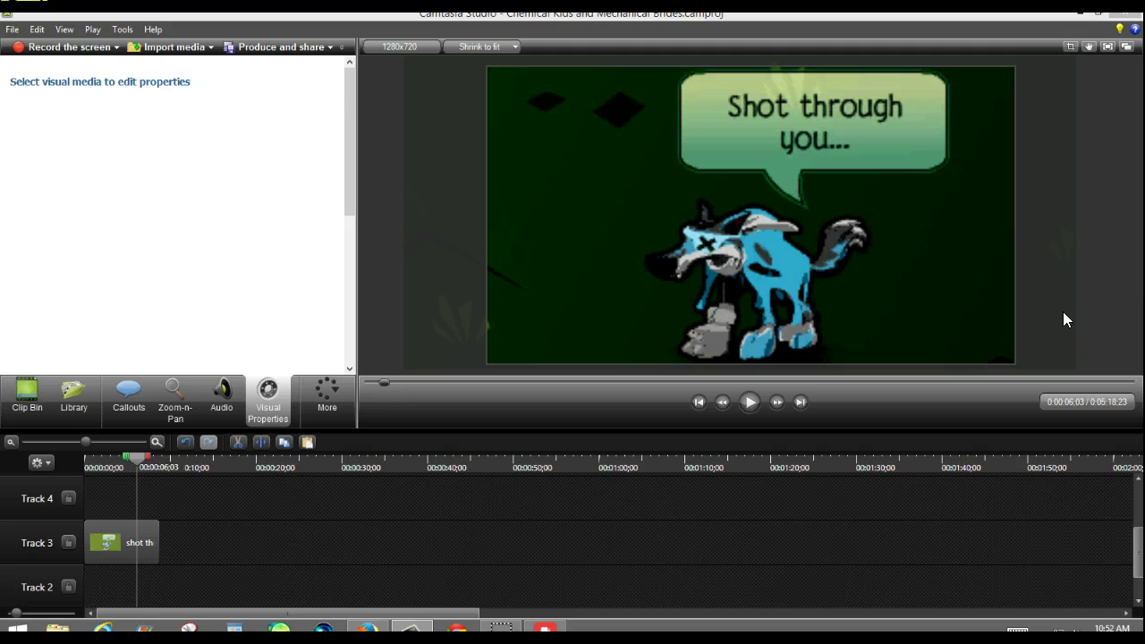
# - Switch the tint colour to white, lower the Colorize amount to 36, and preview
pyautogui.click(107, 542)
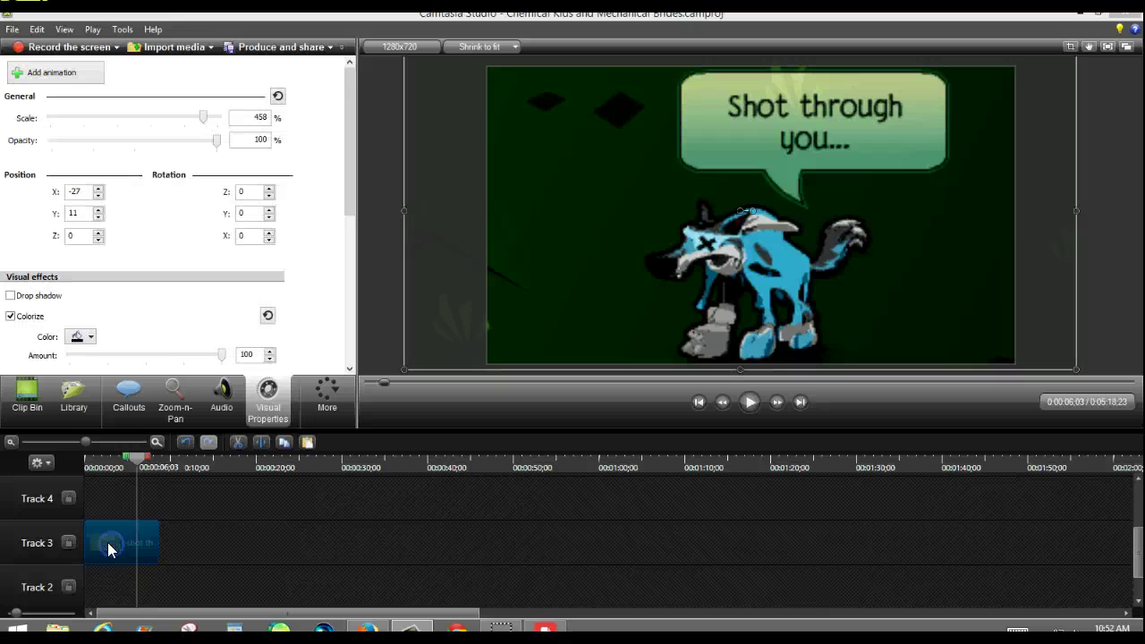
pyautogui.click(82, 338)
pyautogui.click(72, 368)
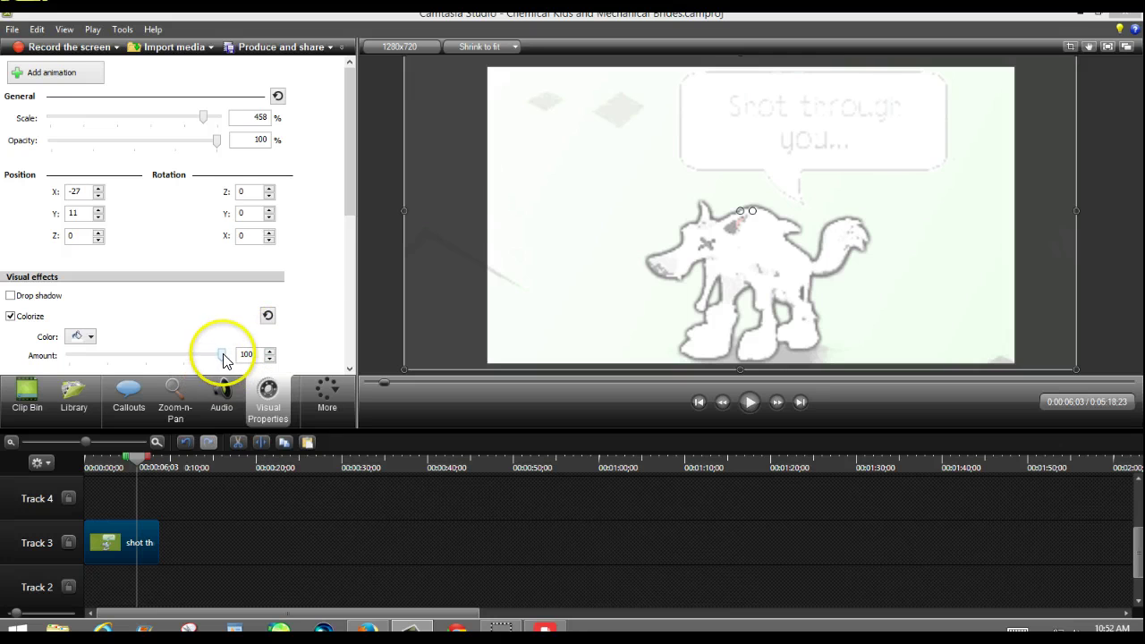
pyautogui.moveTo(222, 355); pyautogui.dragTo(123, 373)
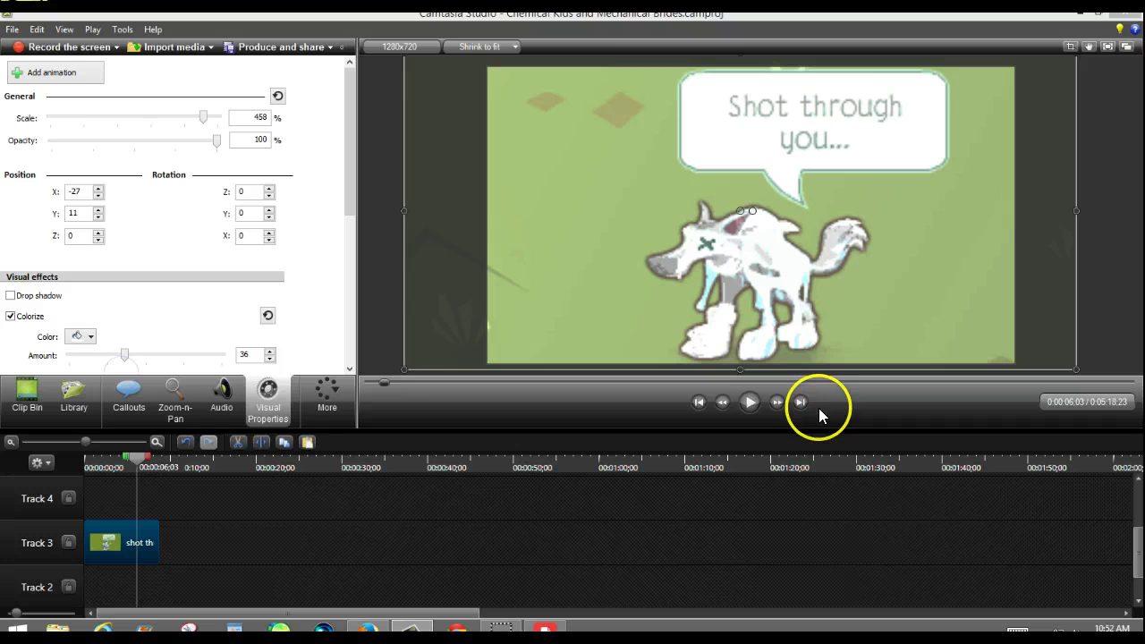
pyautogui.click(748, 401)
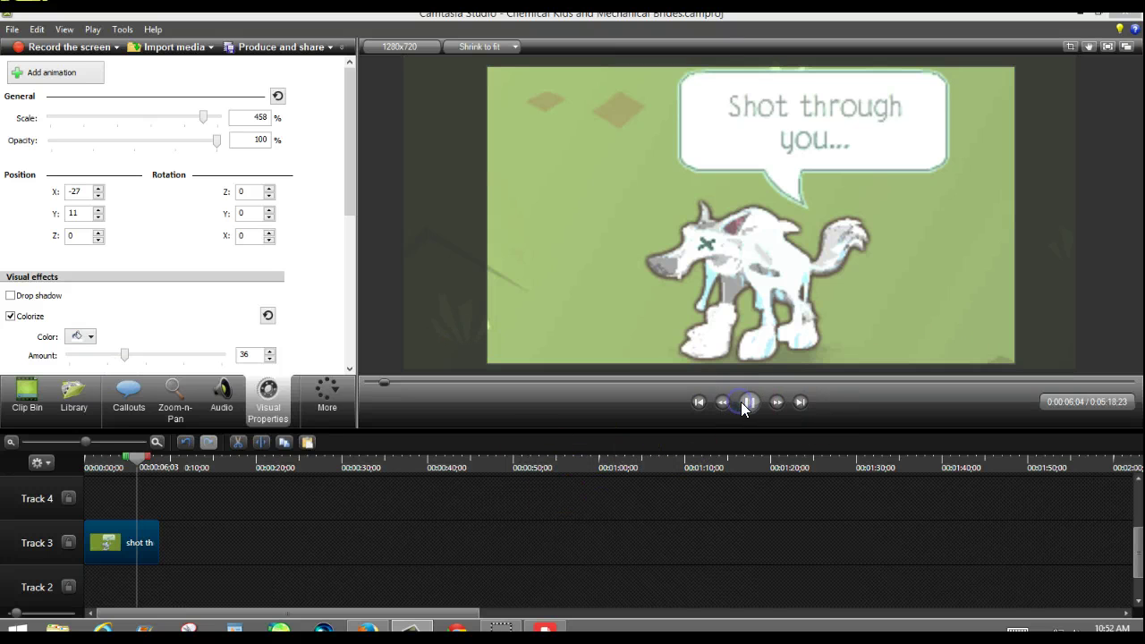
pyautogui.click(747, 402)
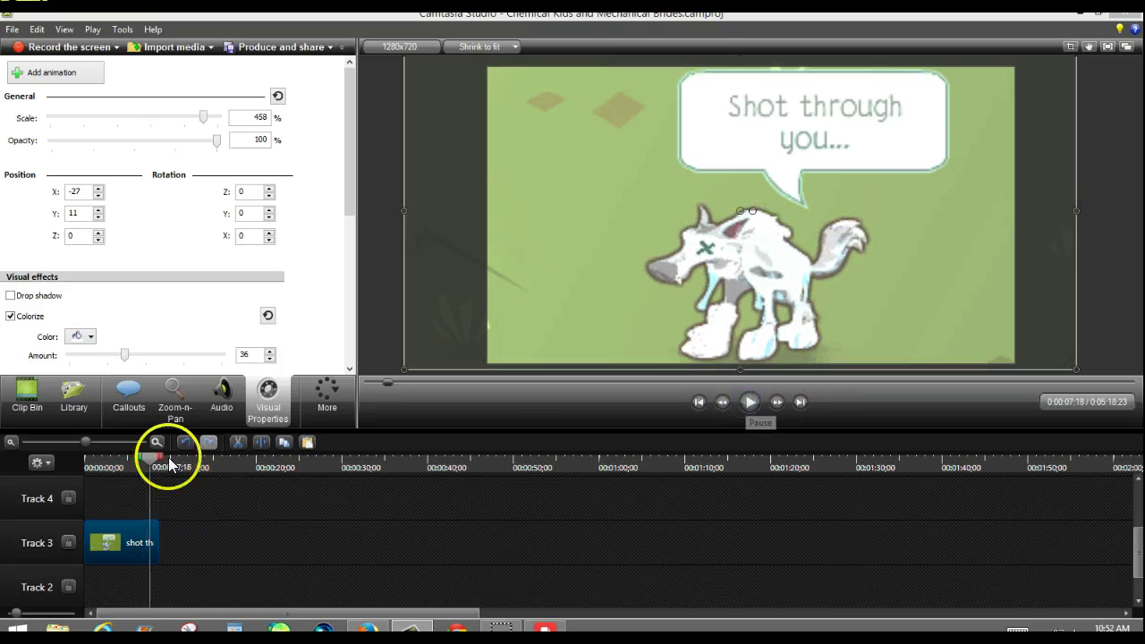
# - Set the Track 3 clip speed to 300%, shortening it to 0:02;27
pyautogui.rightClick(133, 537)
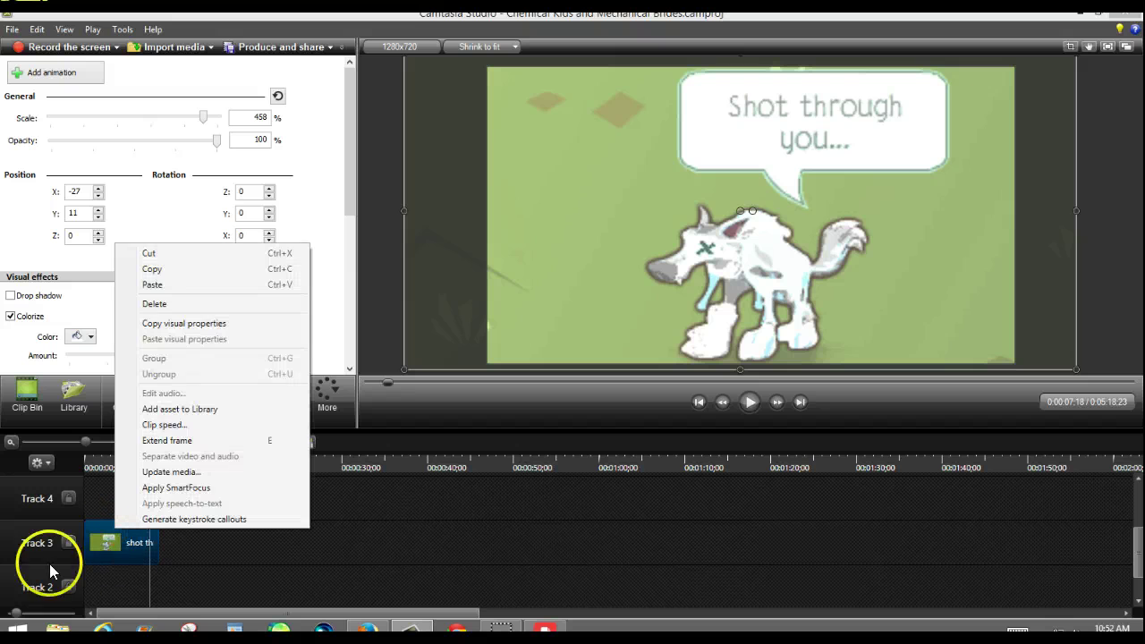
pyautogui.click(162, 425)
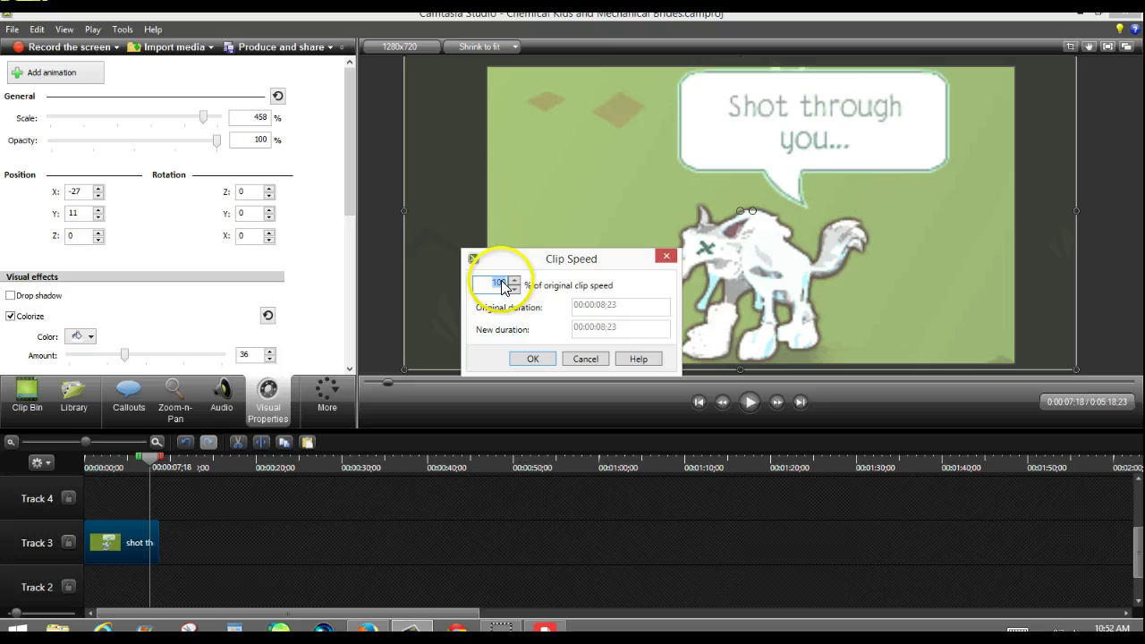
pyautogui.press('BackSpace')
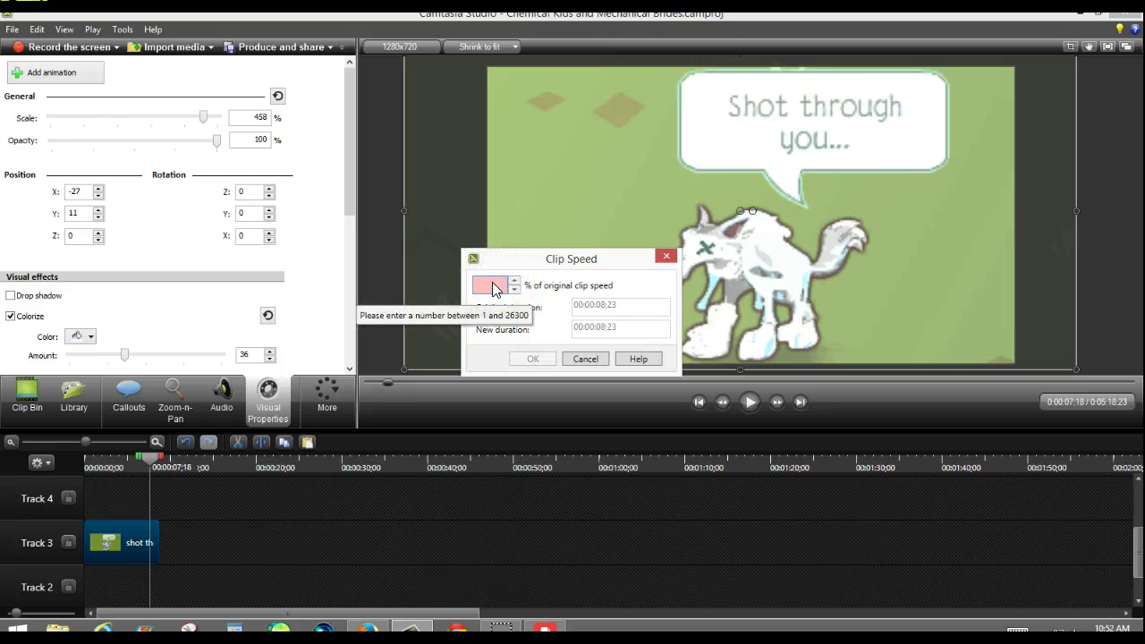
pyautogui.write('300')
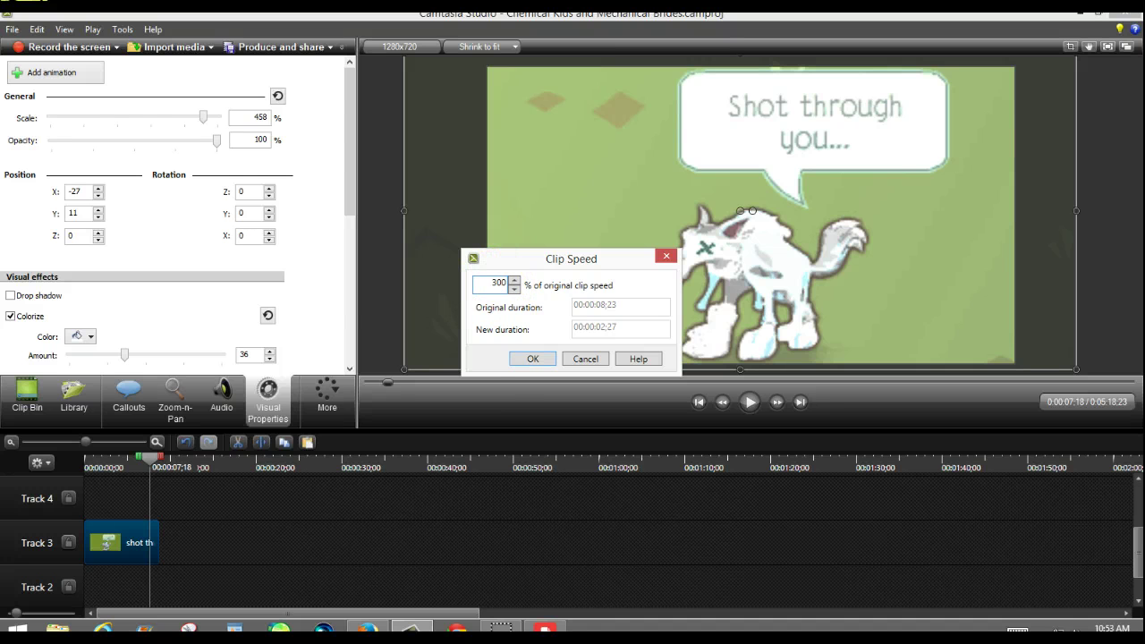
pyautogui.click(520, 356)
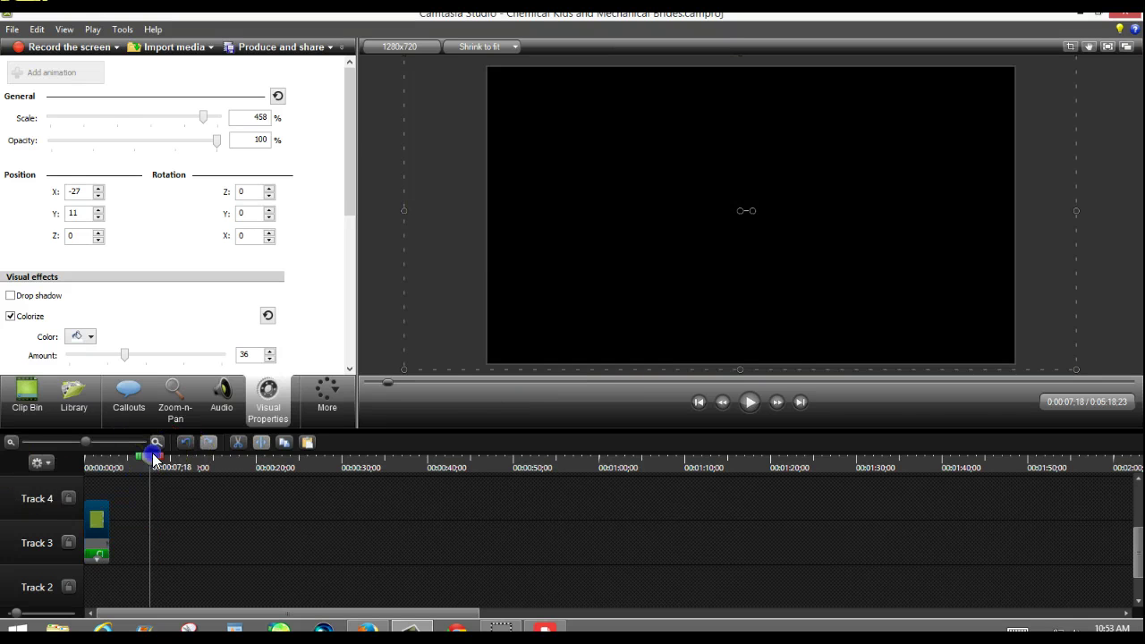
# - Replay the sped-up clip from the beginning
pyautogui.moveTo(154, 458); pyautogui.dragTo(32, 501)
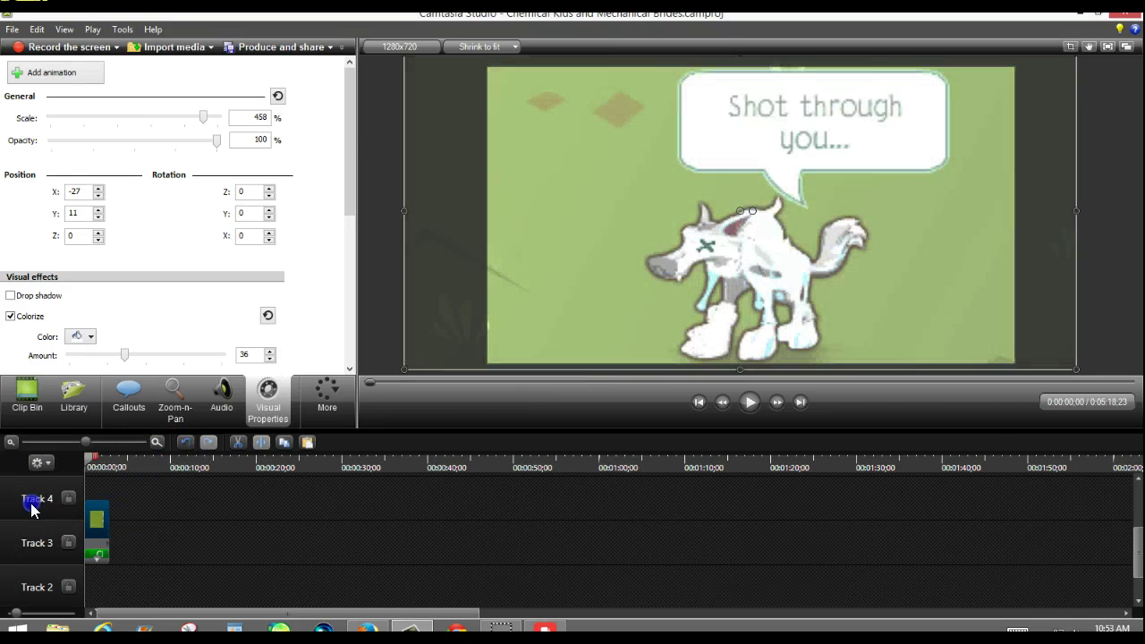
pyautogui.click(750, 403)
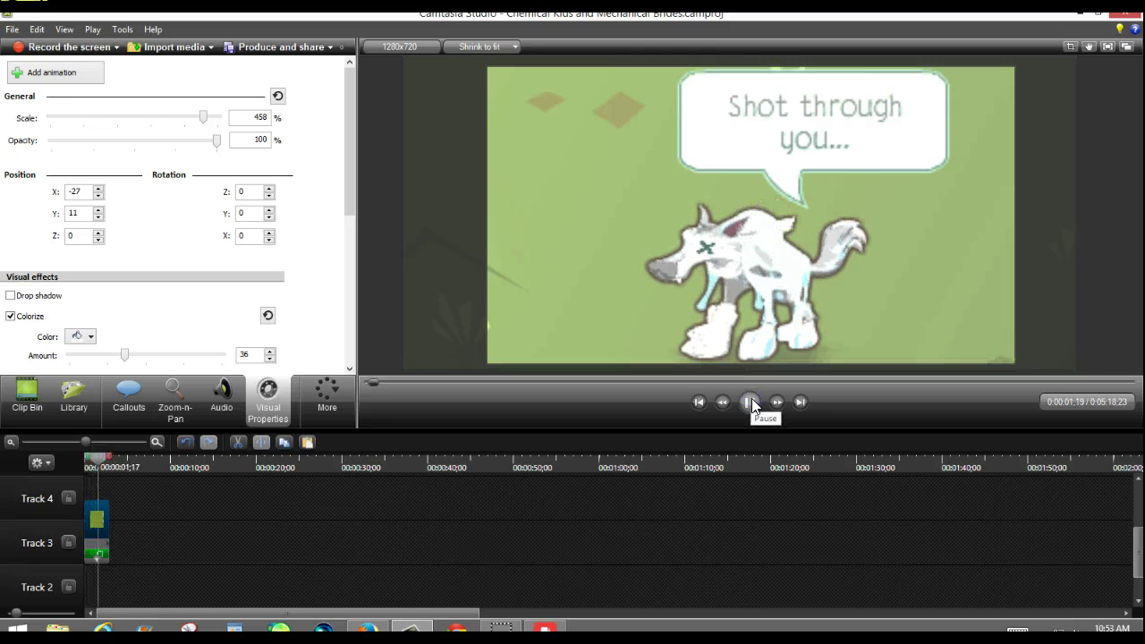
pyautogui.click(751, 403)
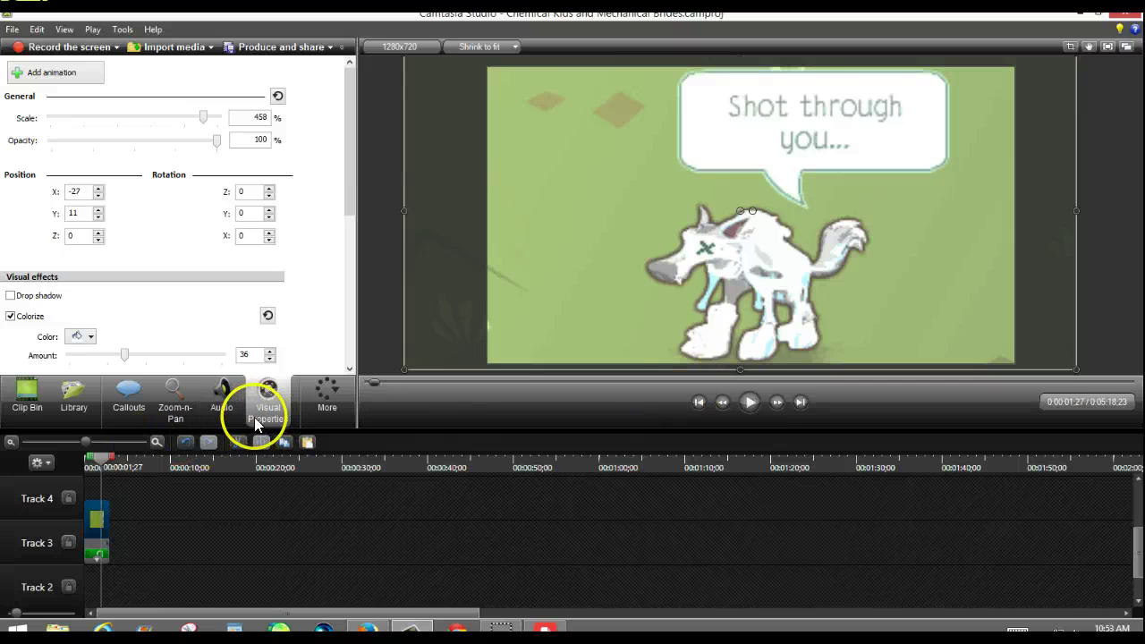
# - Place the Barn transition at the start of the sped-up clip
pyautogui.click(324, 396)
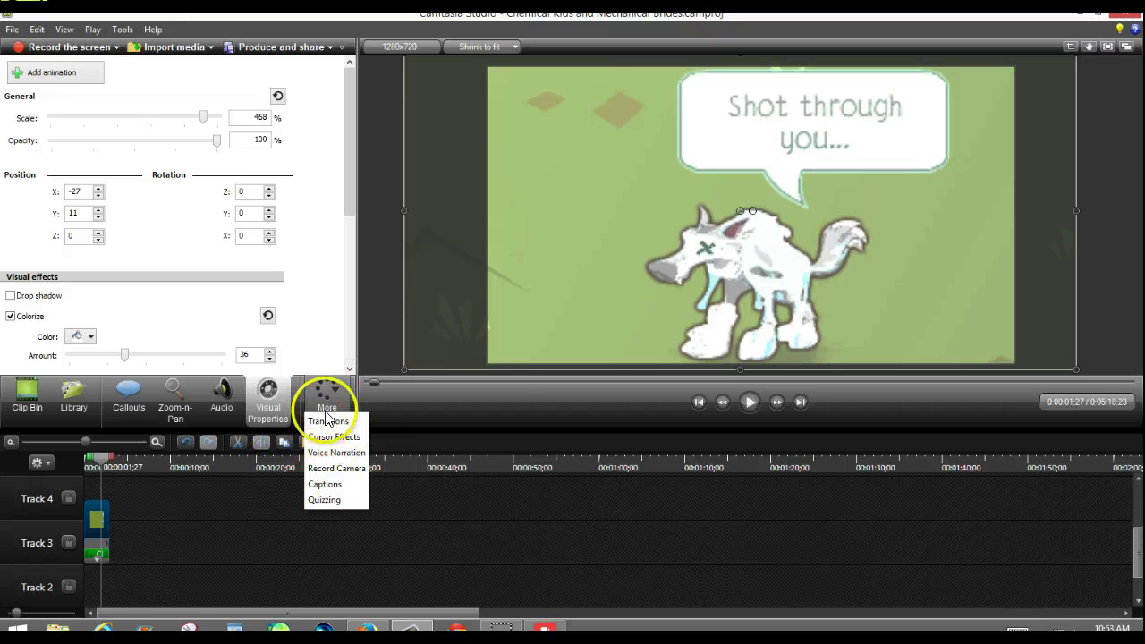
pyautogui.click(322, 421)
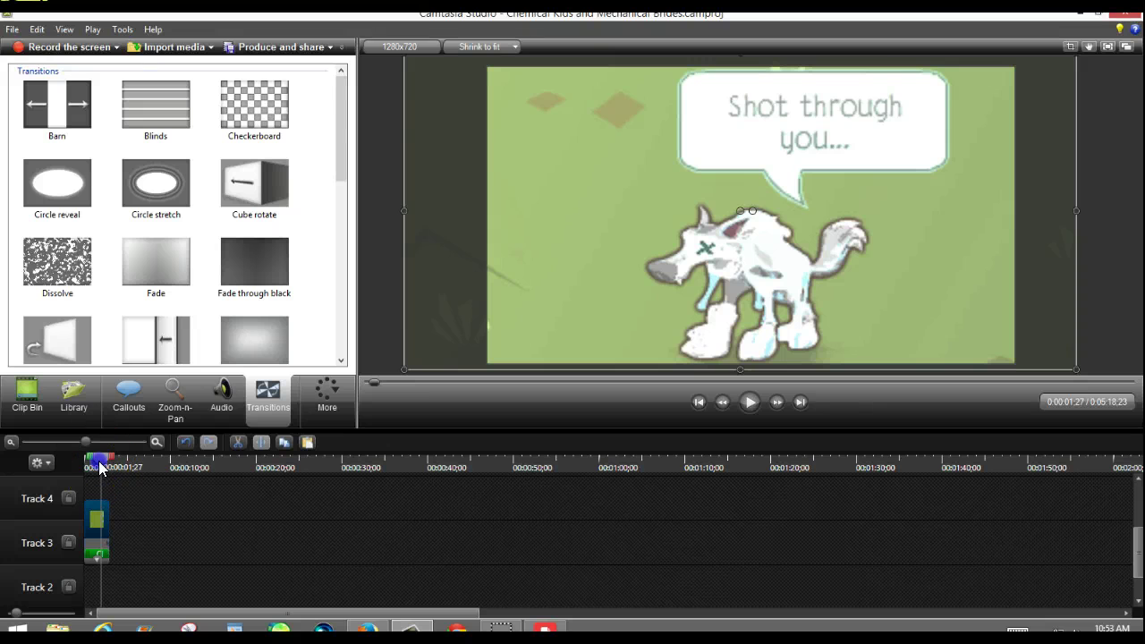
pyautogui.moveTo(100, 458); pyautogui.dragTo(58, 467)
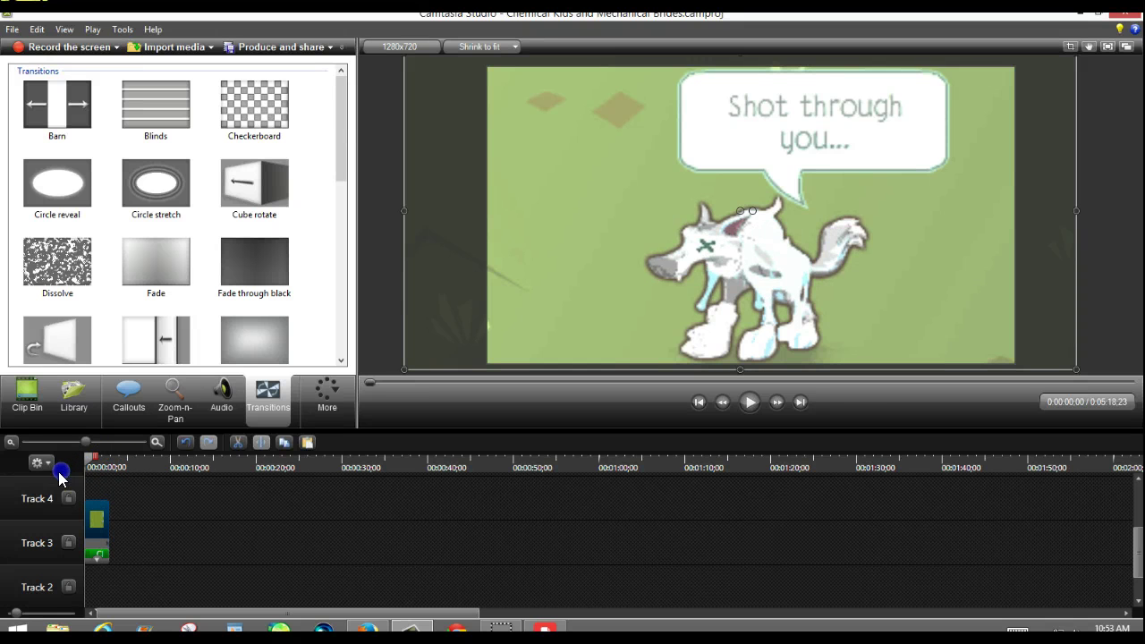
pyautogui.click(59, 105)
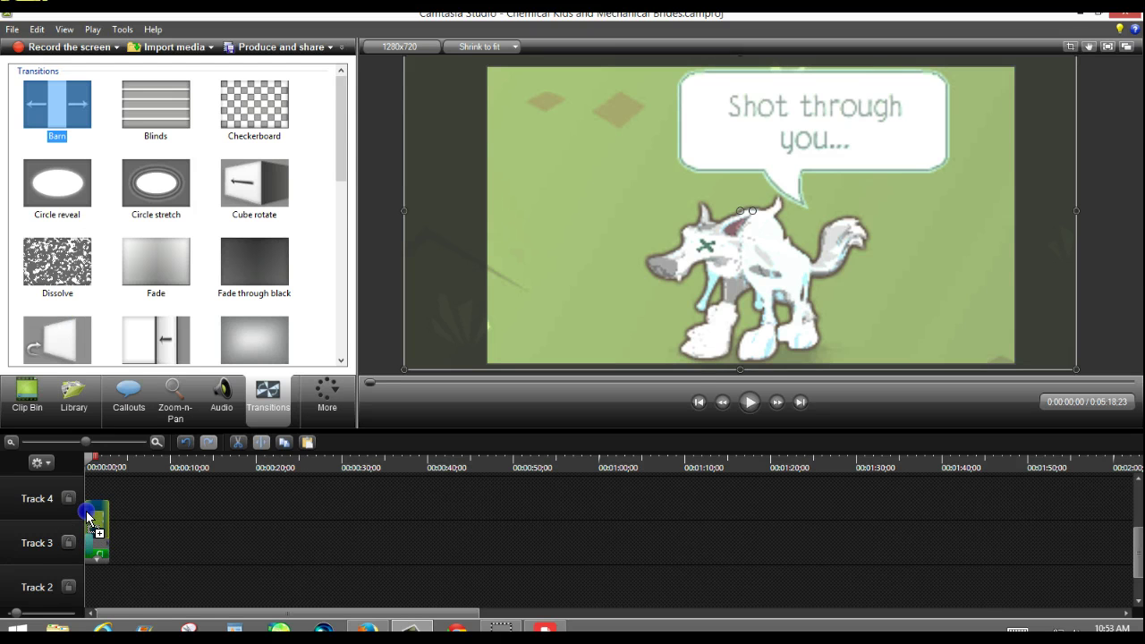
pyautogui.moveTo(89, 516); pyautogui.dragTo(87, 512)
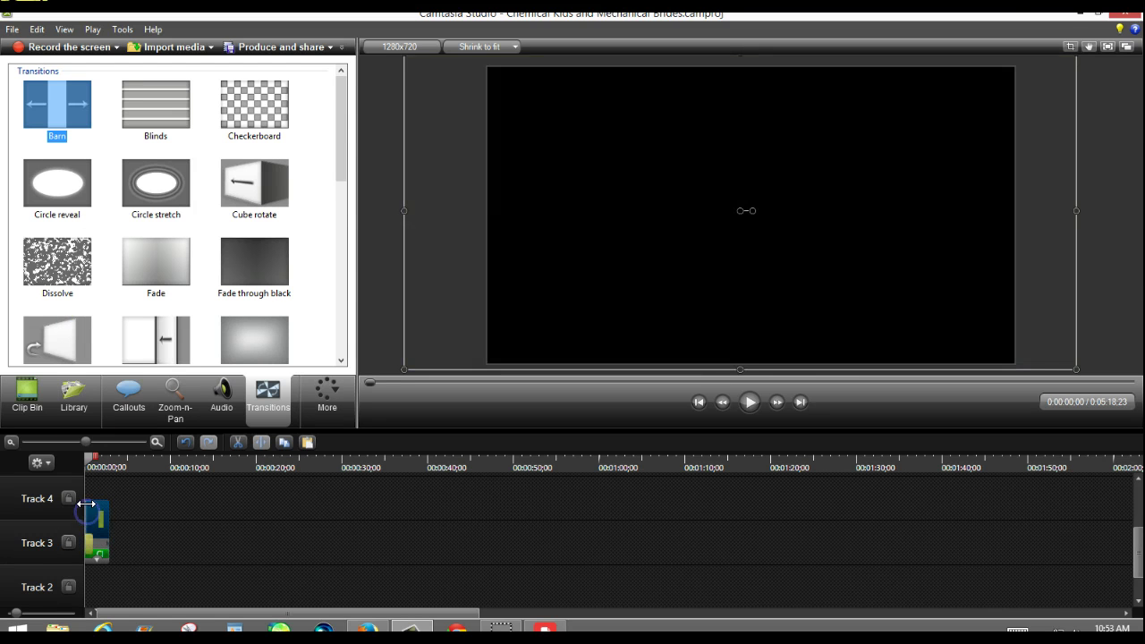
# - Preview the Barn transition, then return the playhead to the start
pyautogui.click(747, 402)
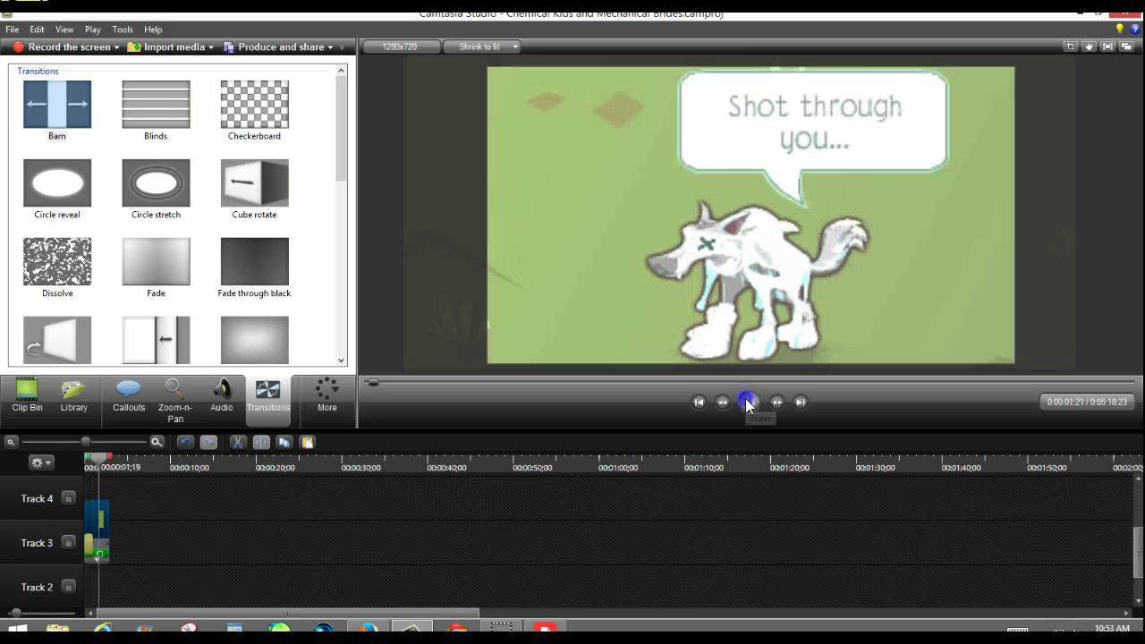
pyautogui.click(26, 493)
pyautogui.click(81, 462)
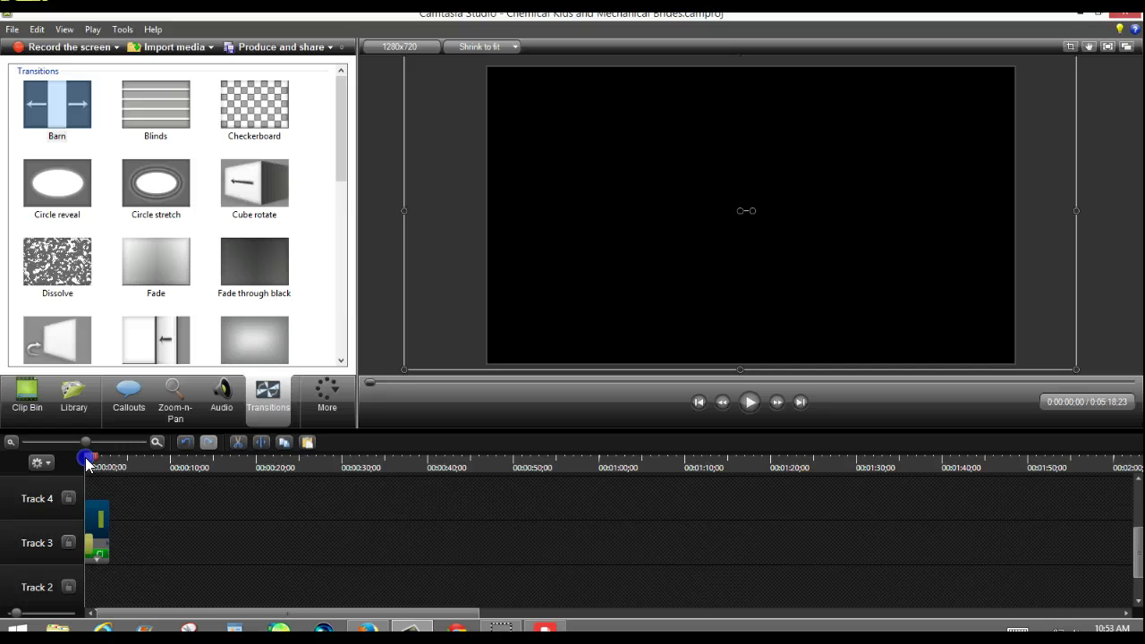
# - Cut the span from 00:00:01;00 to 00:00:02;27 out of the timeline
pyautogui.moveTo(87, 463)
pyautogui.mouseDown()
pyautogui.moveTo(118, 460)
pyautogui.moveTo(108, 463)
pyautogui.mouseUp()
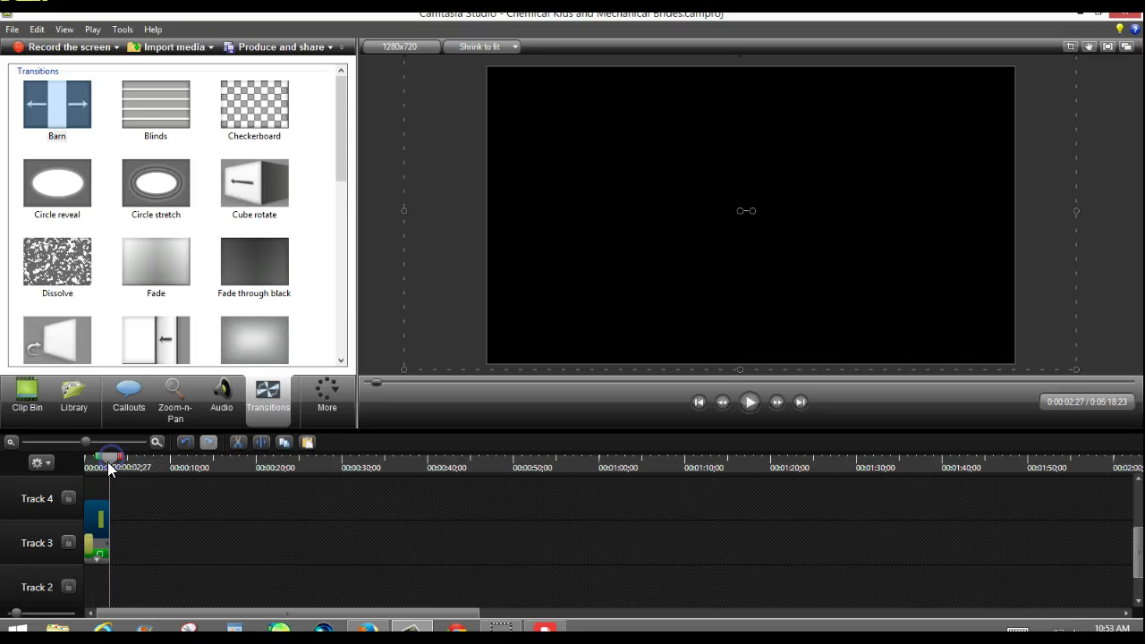
pyautogui.click(100, 460)
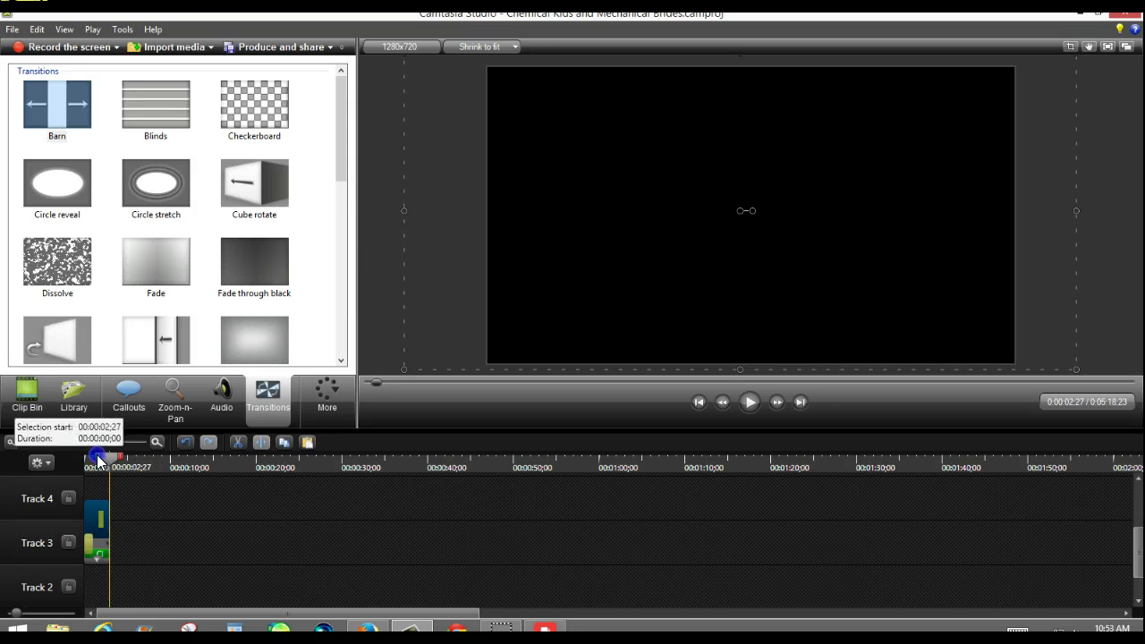
pyautogui.moveTo(99, 459); pyautogui.dragTo(78, 463)
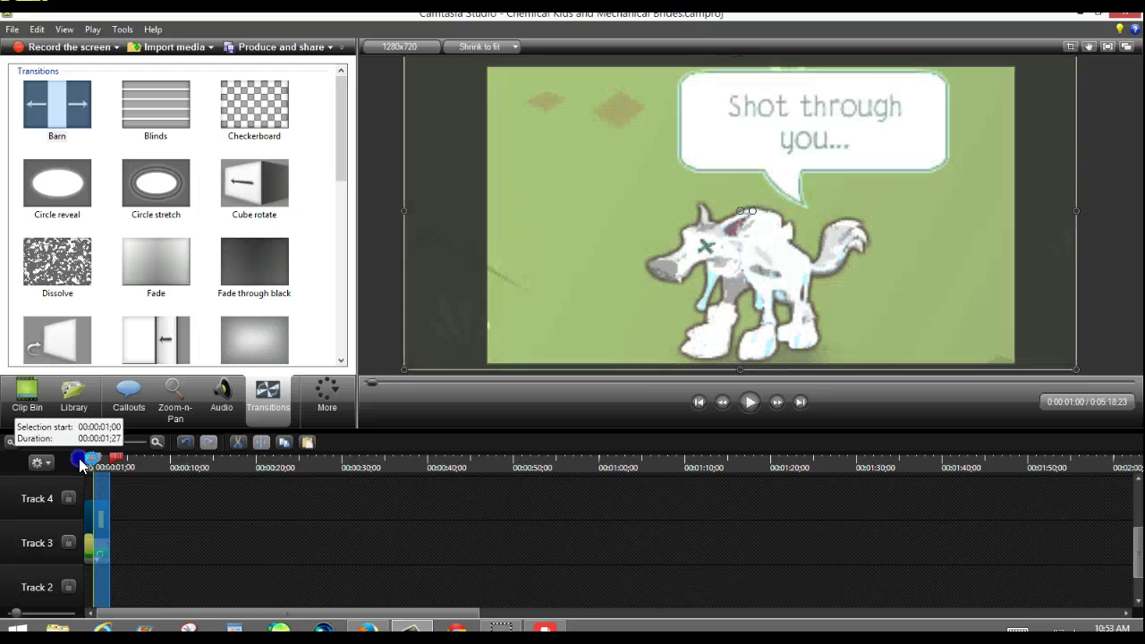
pyautogui.click(99, 485)
pyautogui.rightClick(99, 487)
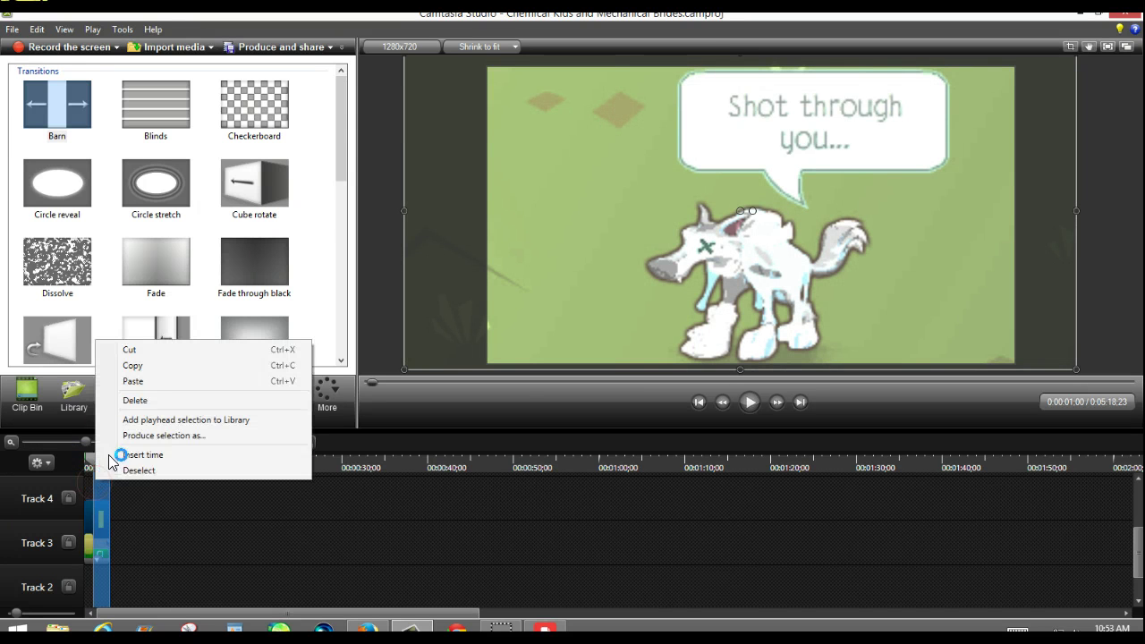
pyautogui.click(160, 350)
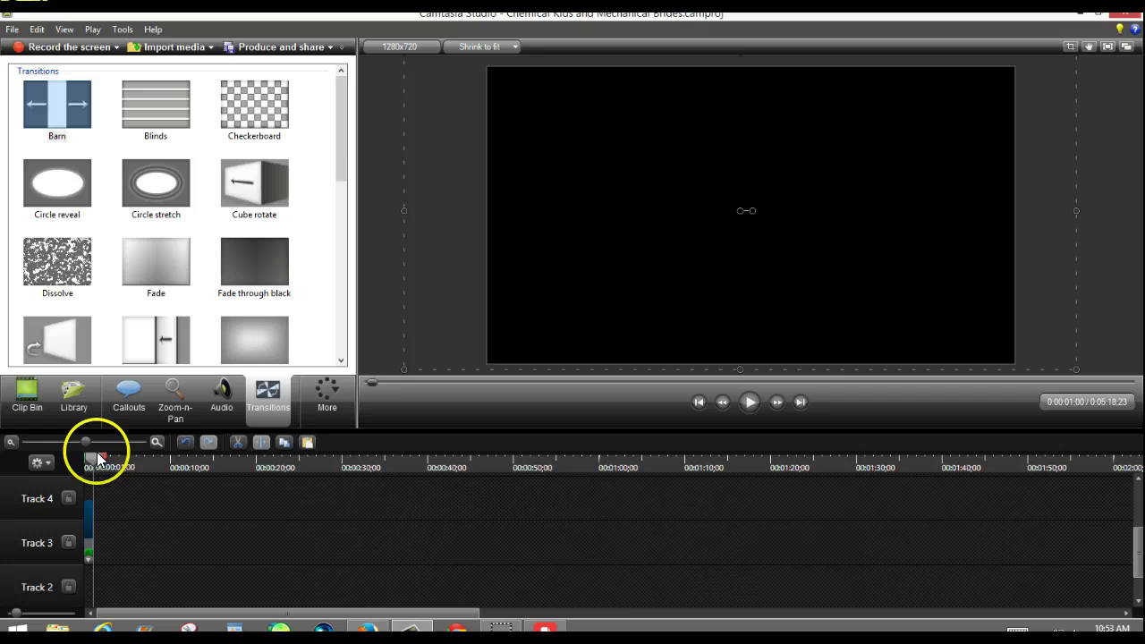
# - Play back the trimmed timeline and return the playhead to the start
pyautogui.click(93, 461)
pyautogui.click(748, 402)
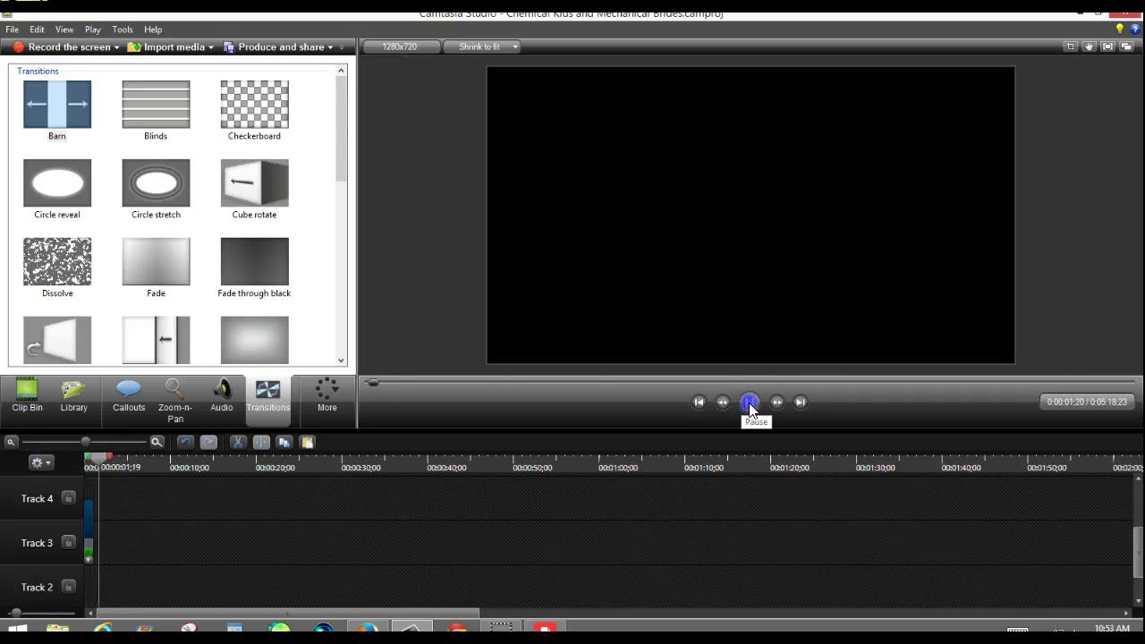
pyautogui.moveTo(111, 455); pyautogui.dragTo(97, 451)
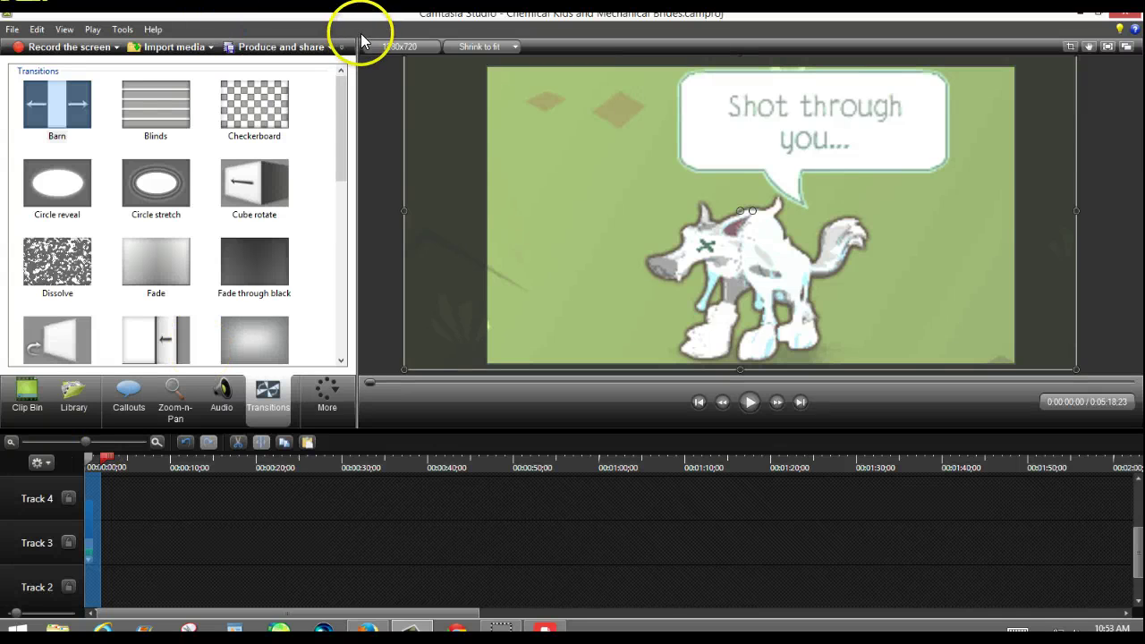
pyautogui.click(330, 47)
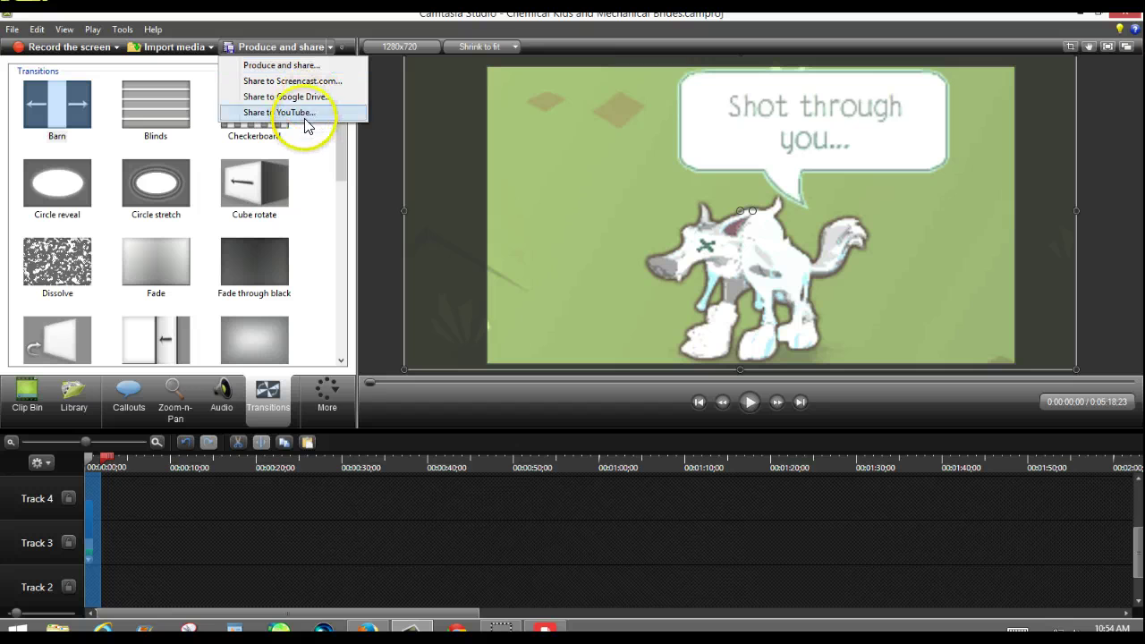
pyautogui.click(345, 411)
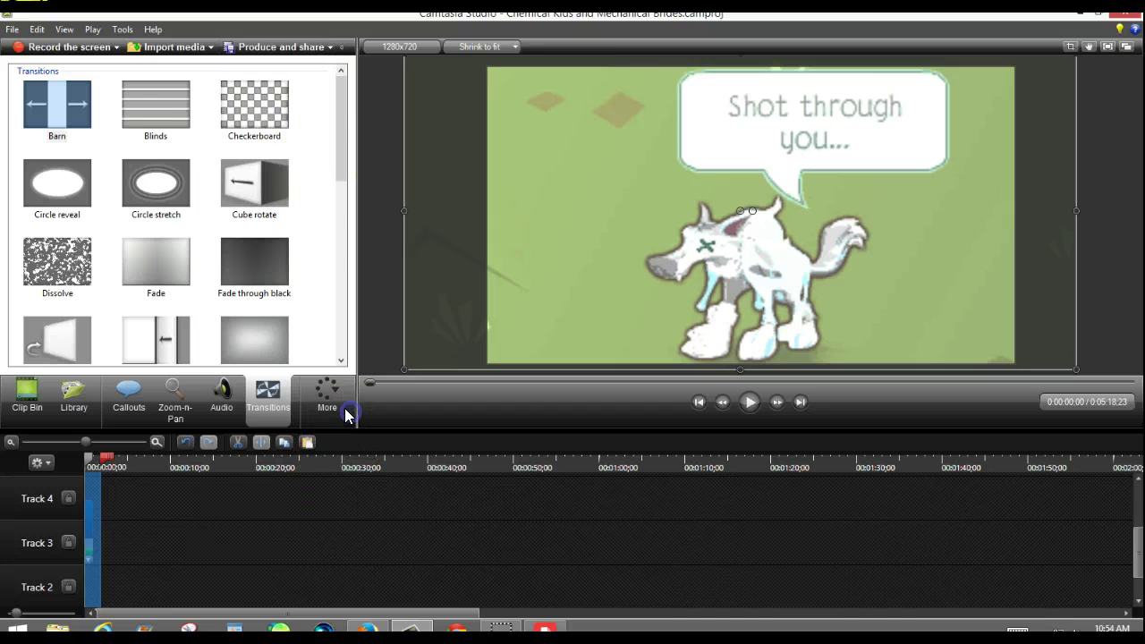